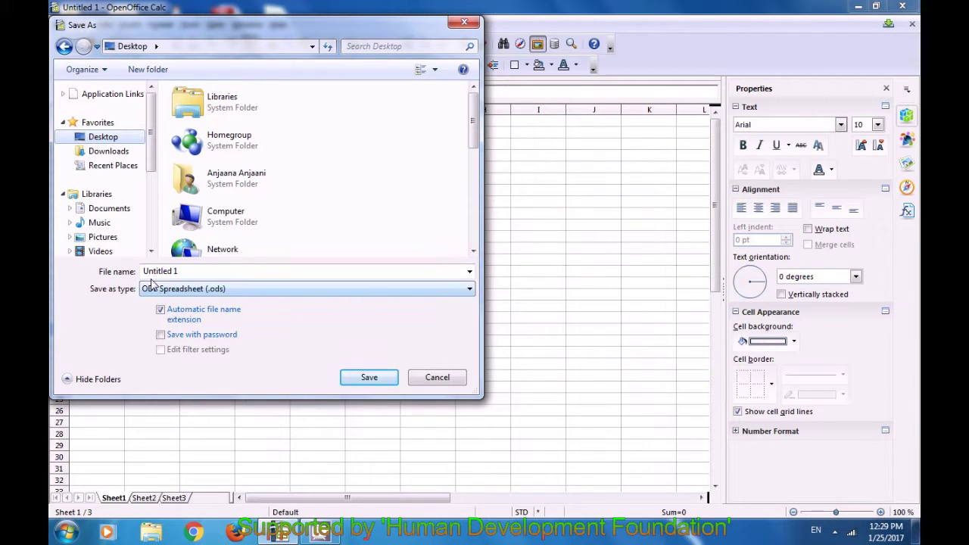
Replace the file name with 'class 1' and save it as an ODF spreadsheet on the Desktop
click(201, 274)
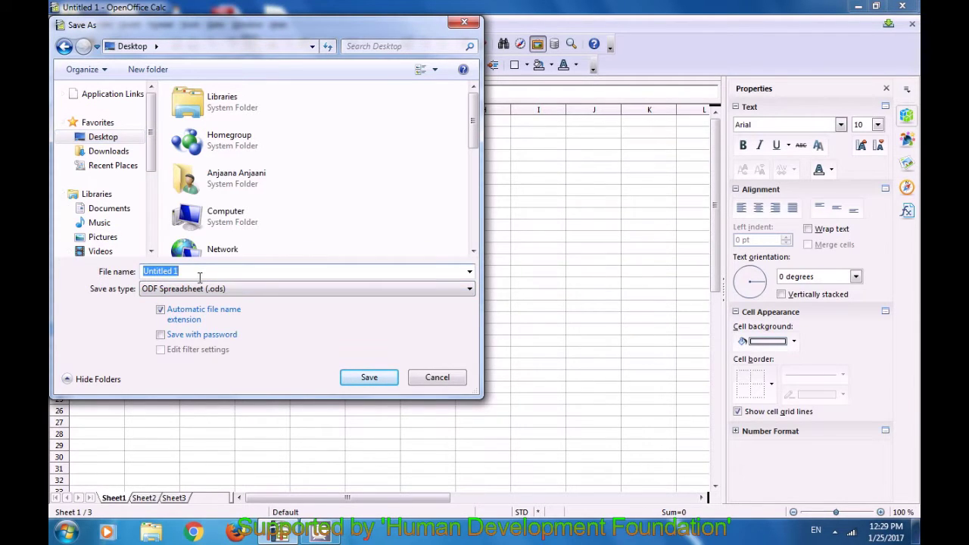
key(BackSpace)
text(class)
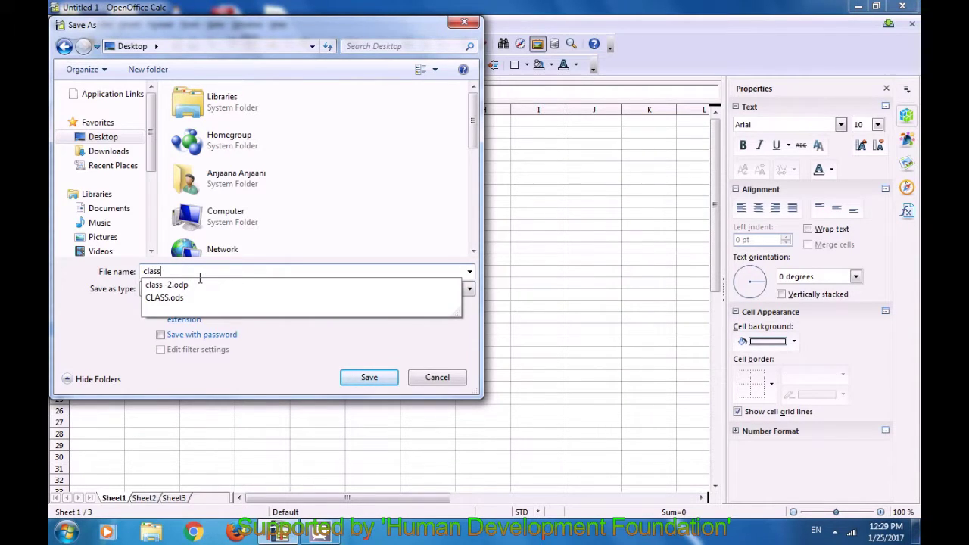
text( 1)
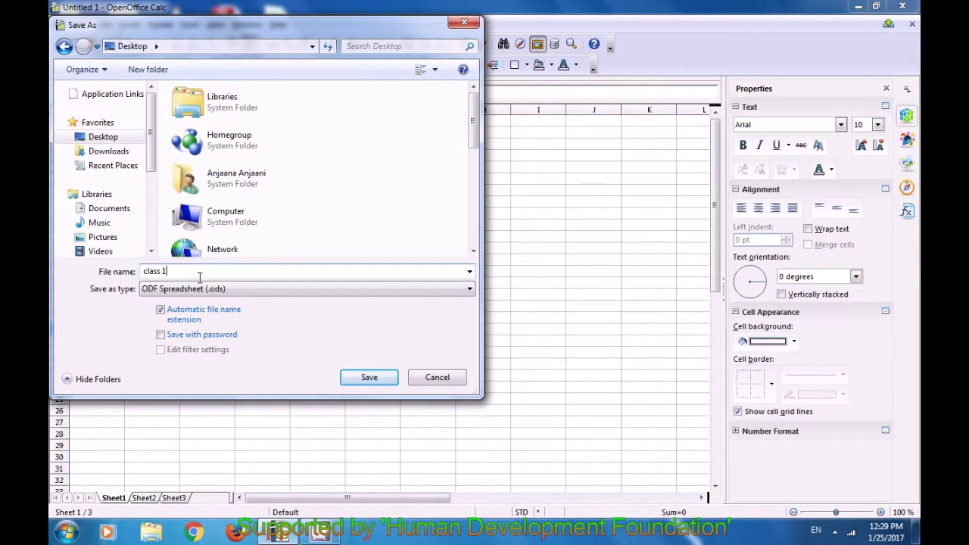
click(369, 378)
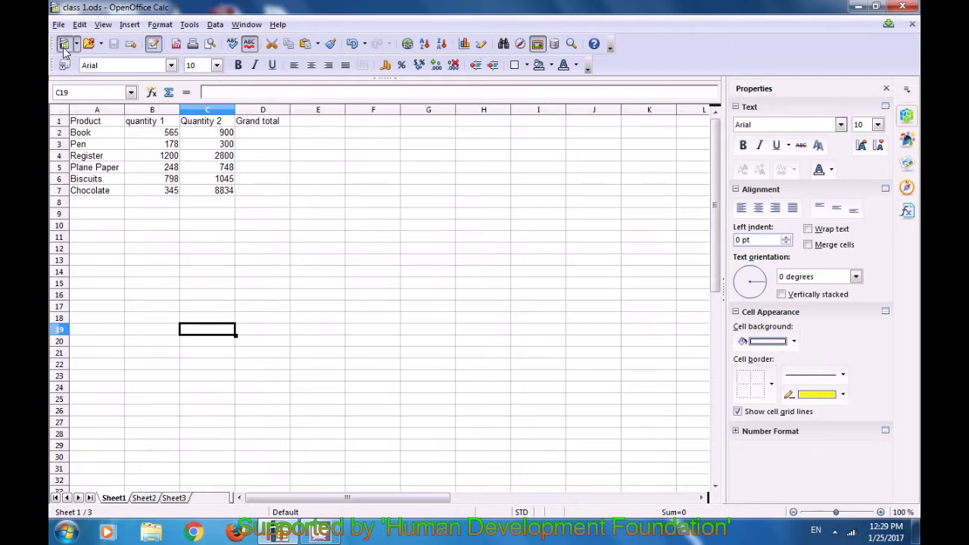
Save a copy of class 1 into the Documents library, then select cell D16
click(58, 25)
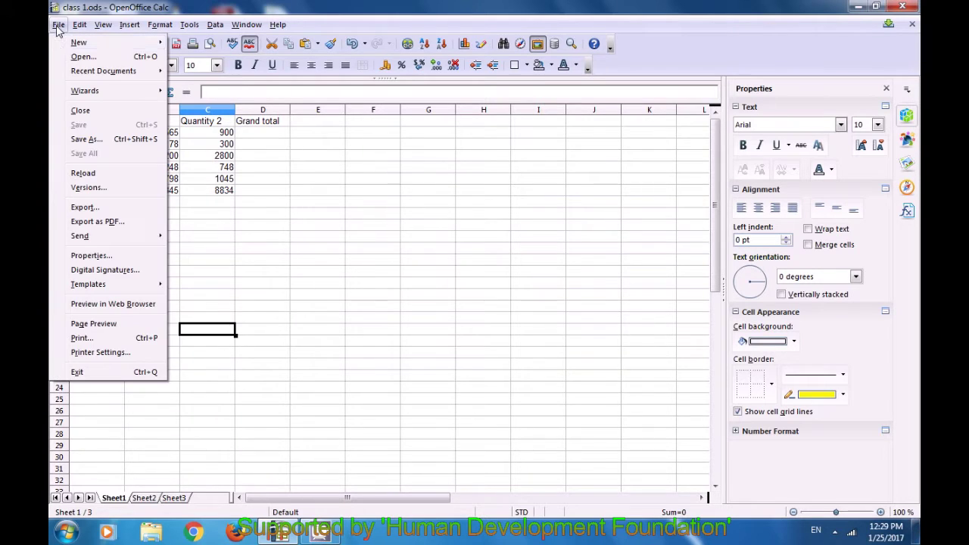
click(78, 141)
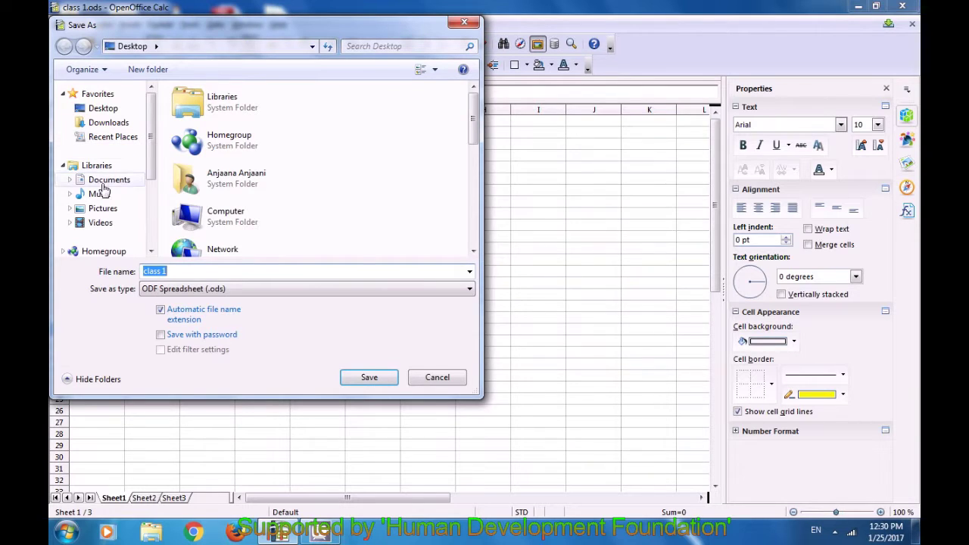
click(111, 182)
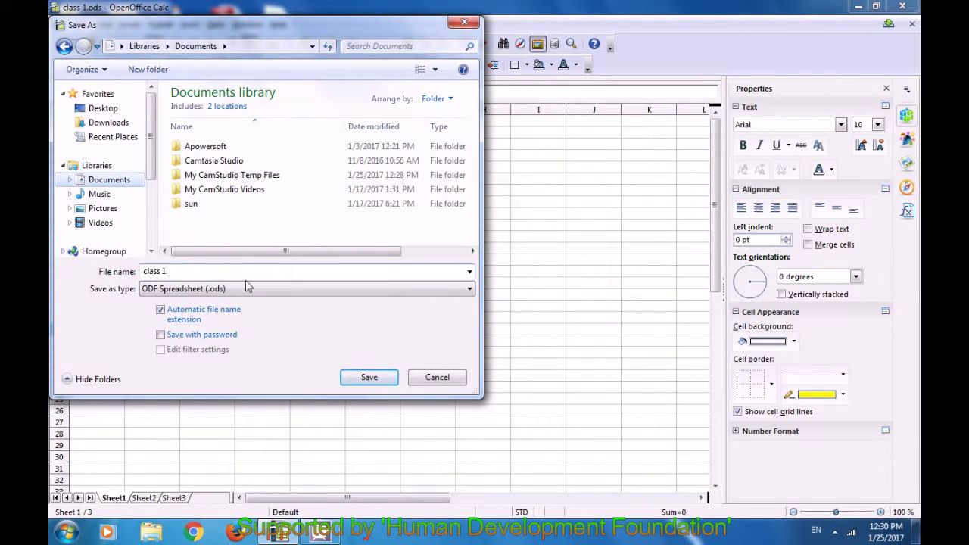
click(362, 379)
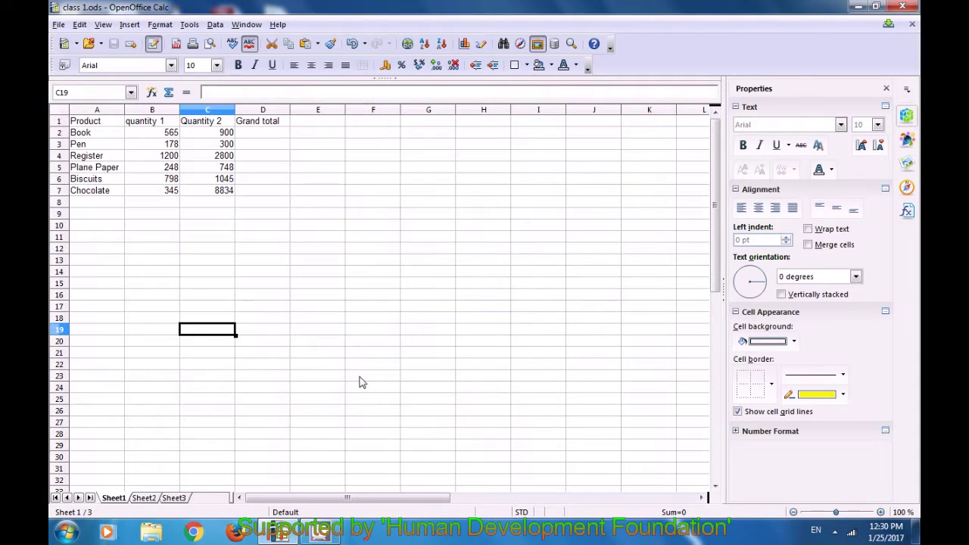
click(281, 294)
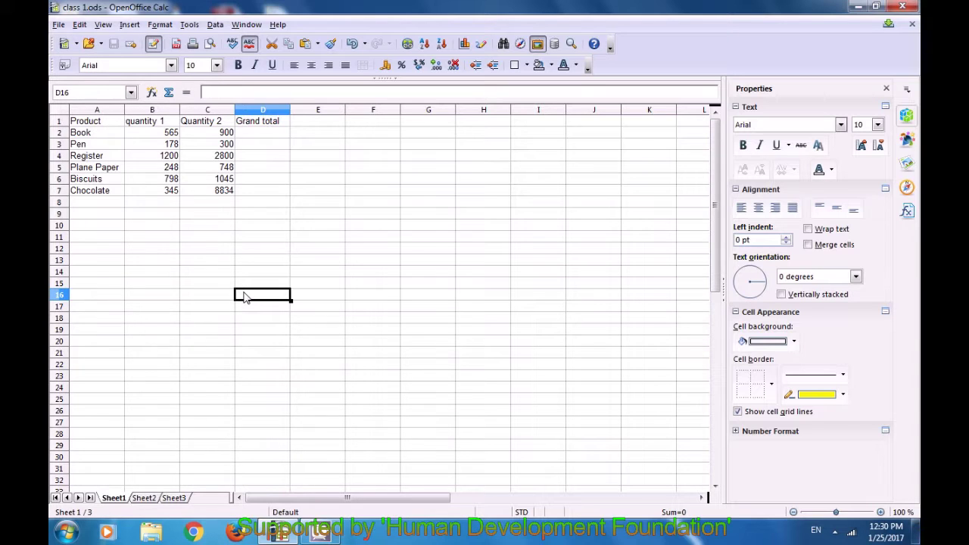
Save another copy named 'class 1' into the Downloads folder
key(ctrl+shift+s)
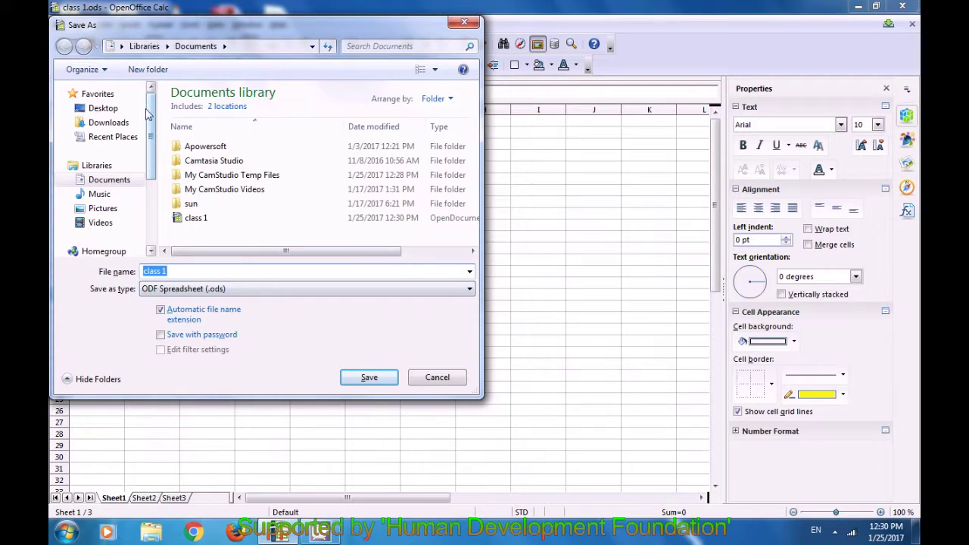
click(128, 130)
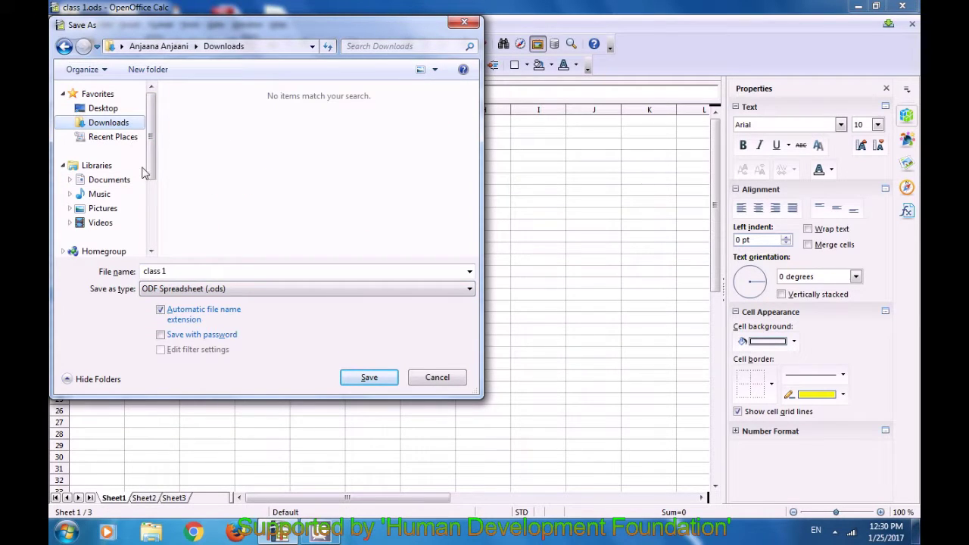
click(184, 271)
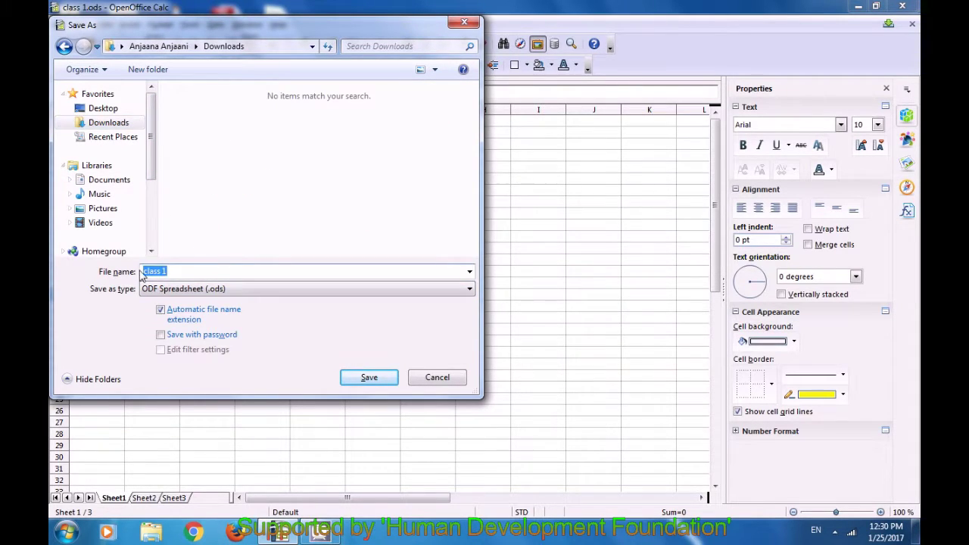
click(222, 272)
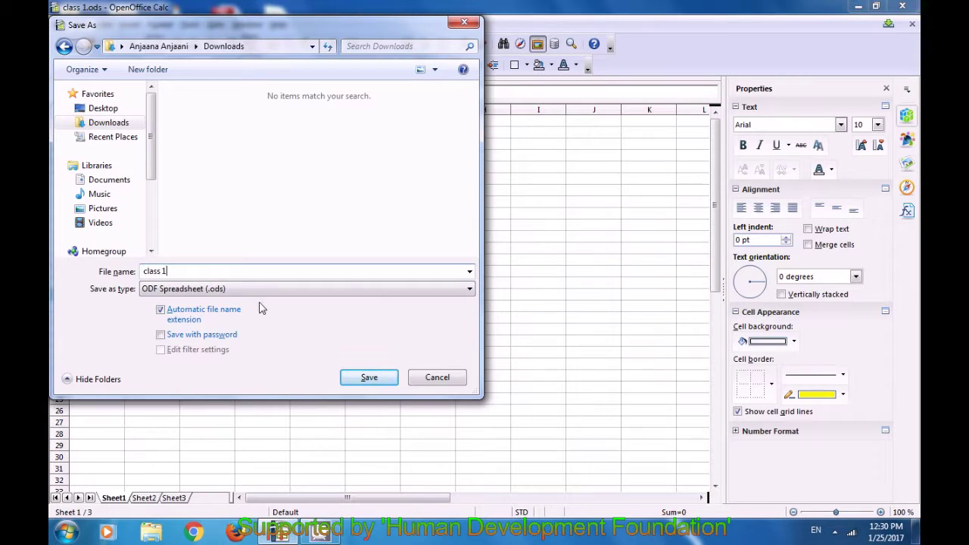
click(363, 378)
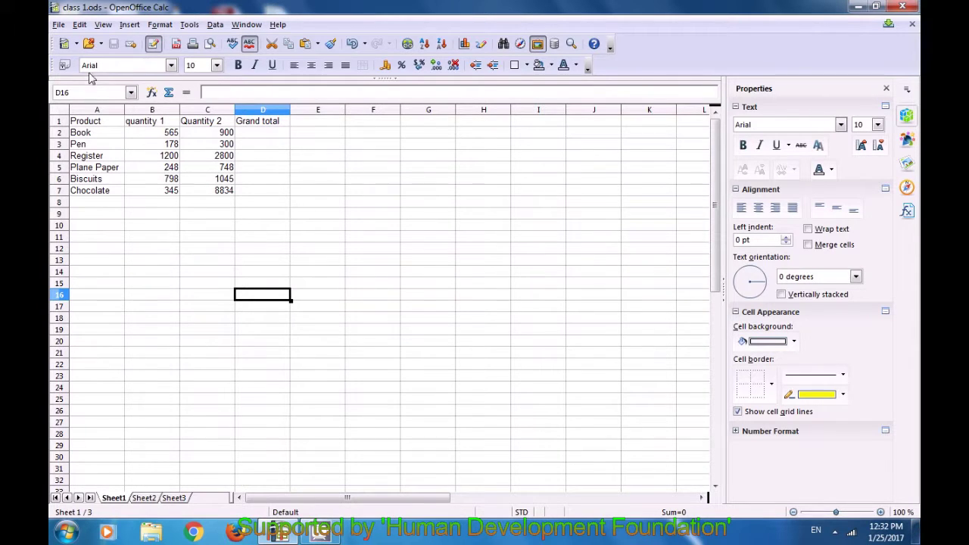
click(64, 44)
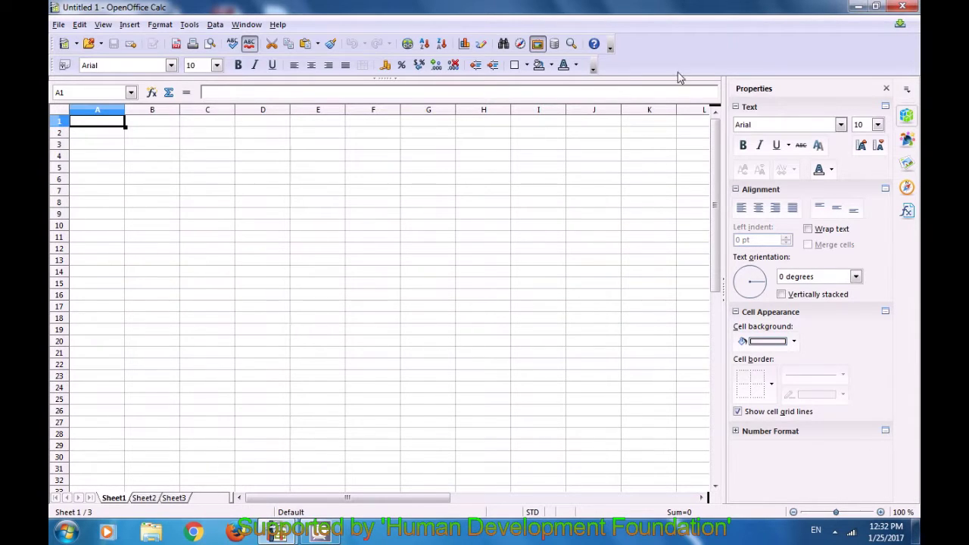
click(901, 7)
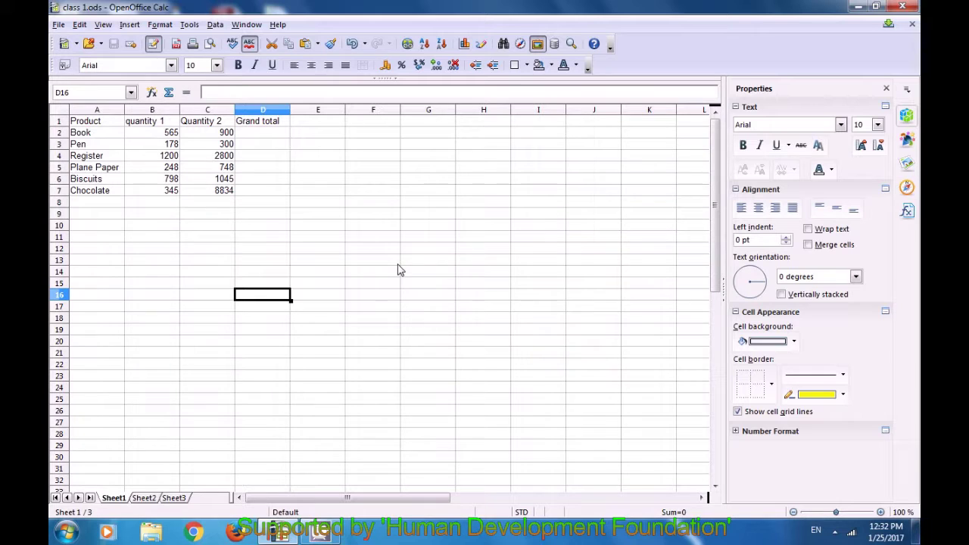
click(58, 24)
mouse_move(70, 43)
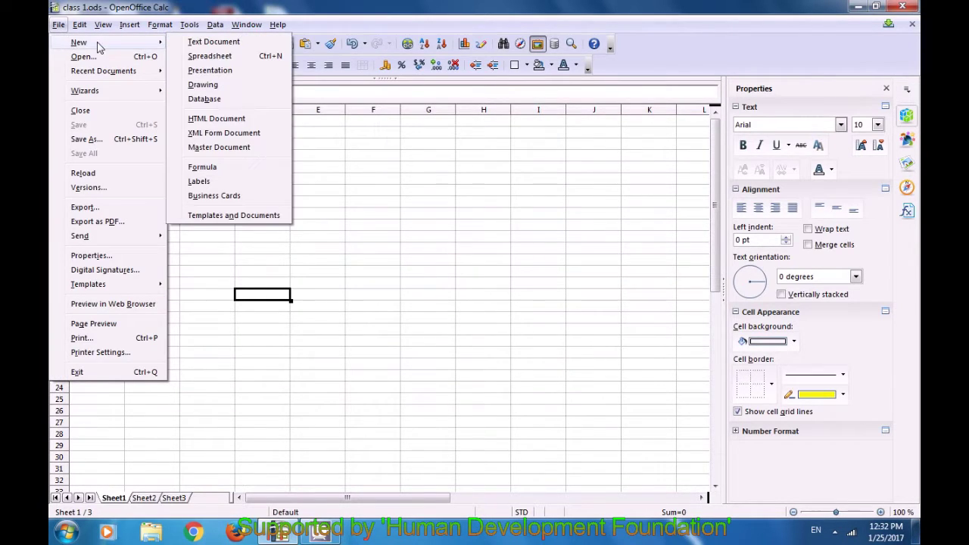
click(206, 58)
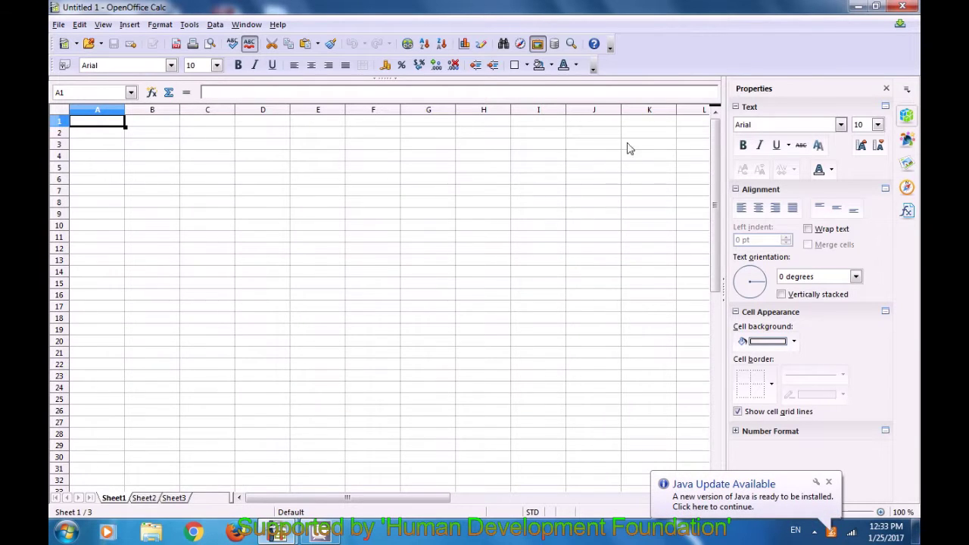
click(900, 8)
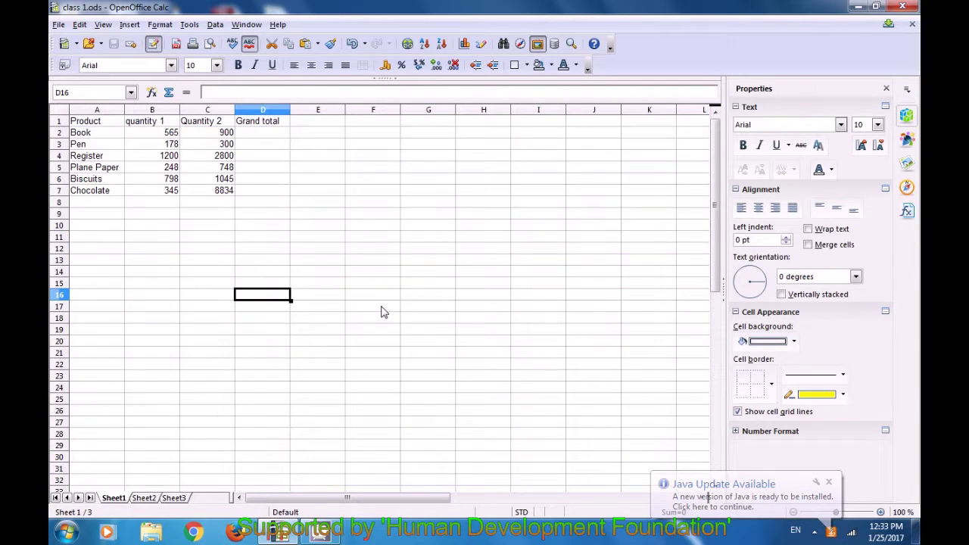
Create a new blank Untitled 1 spreadsheet with Ctrl+N
key(ctrl+n)
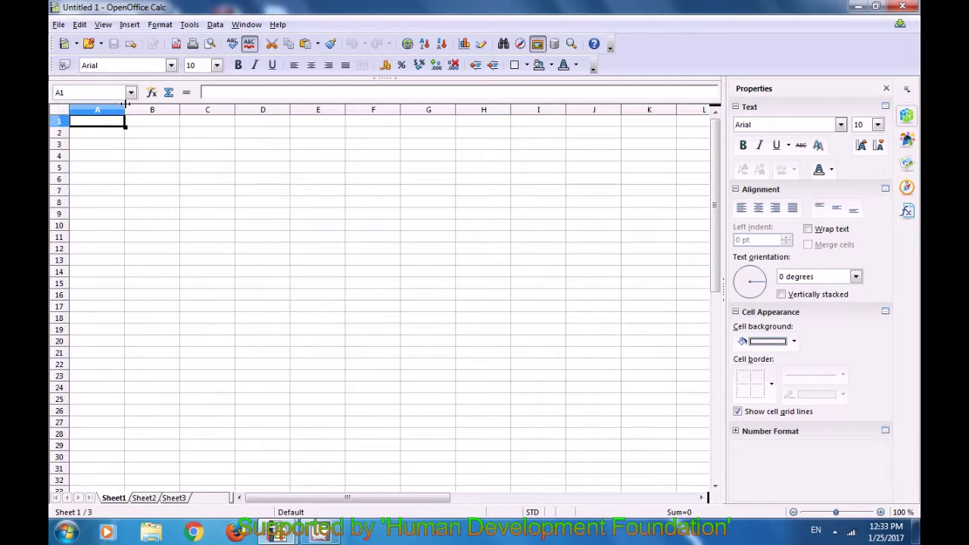
Reopen class 1.ods from the Documents library
click(89, 44)
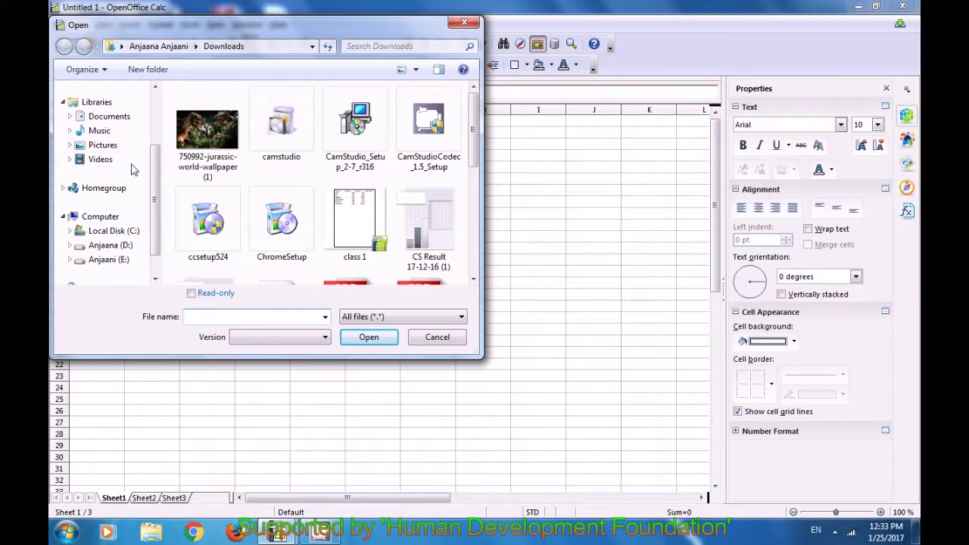
click(112, 122)
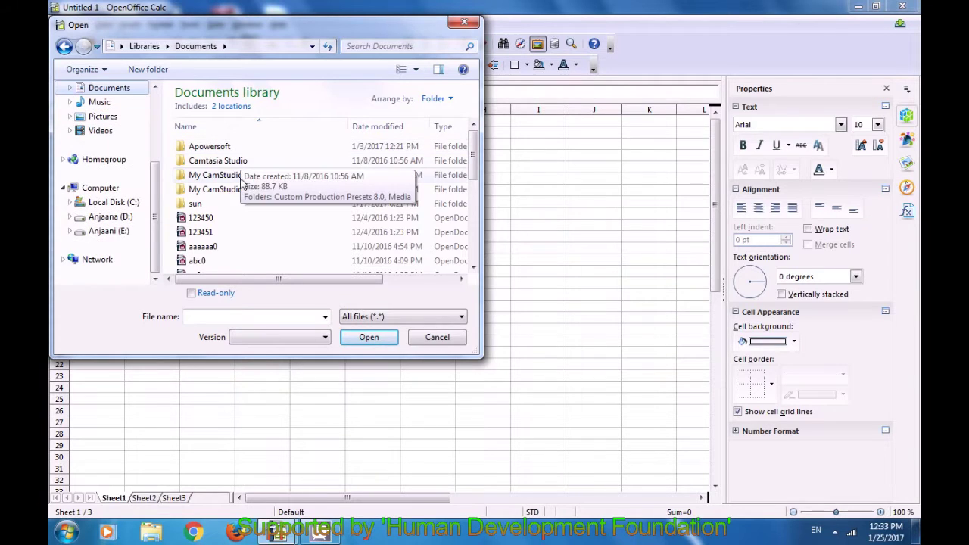
drag(470, 163, 469, 238)
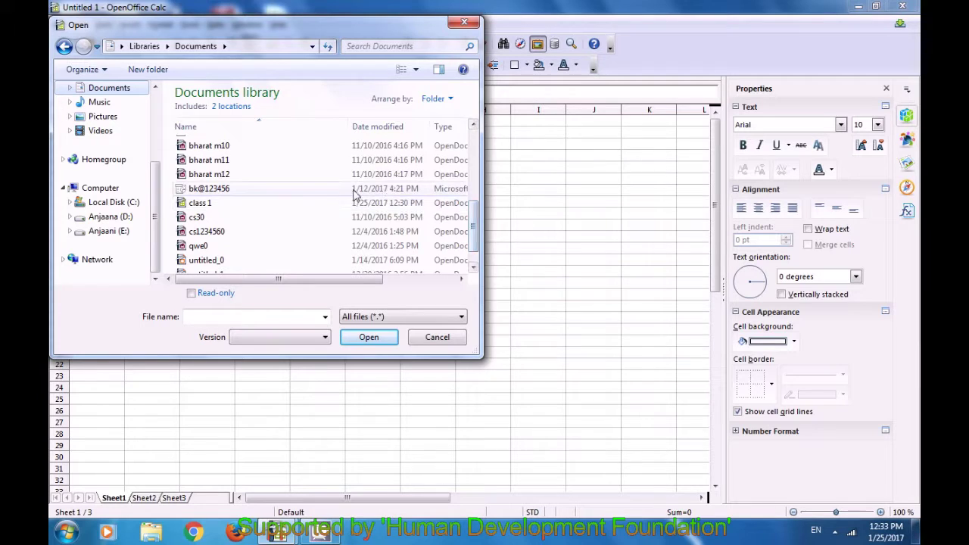
click(279, 204)
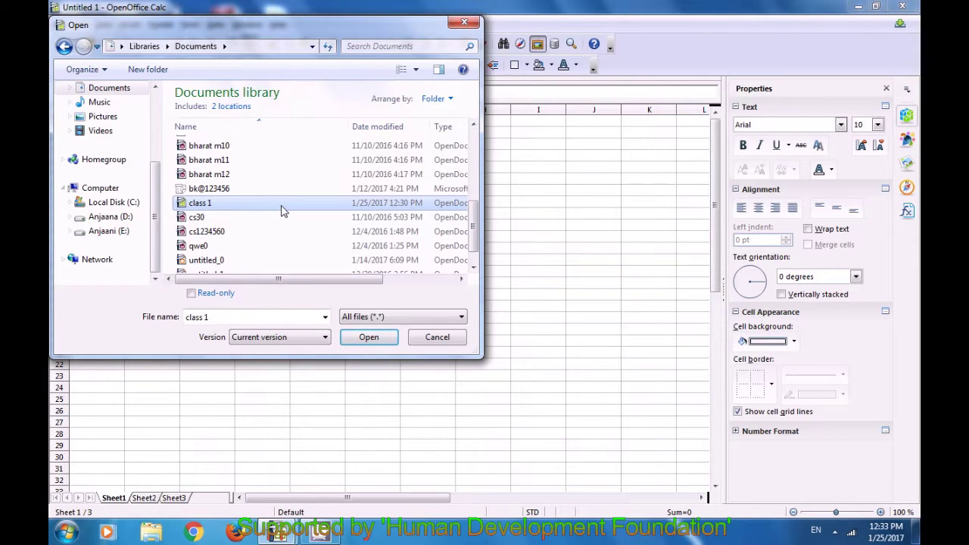
click(369, 337)
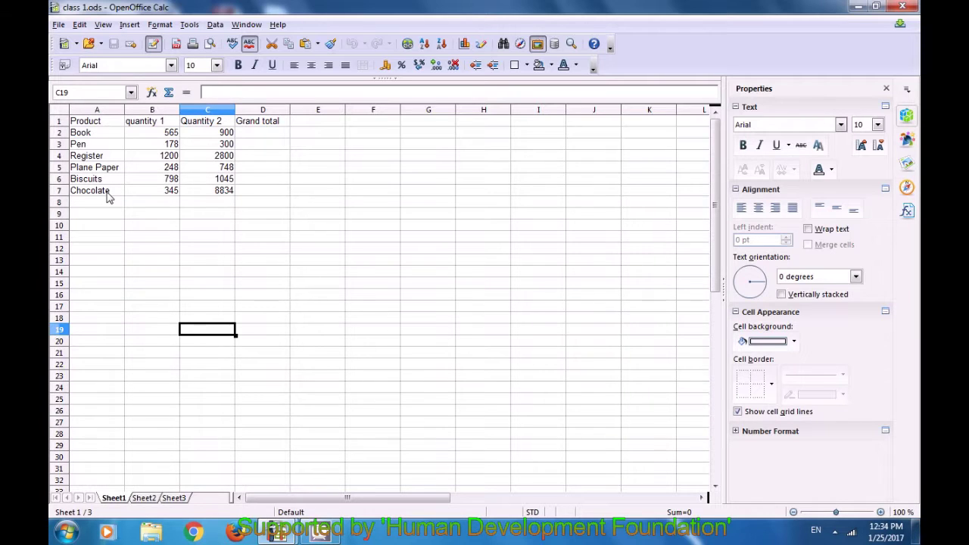
Open the 123451 database file, which launches OpenOffice Base
click(58, 25)
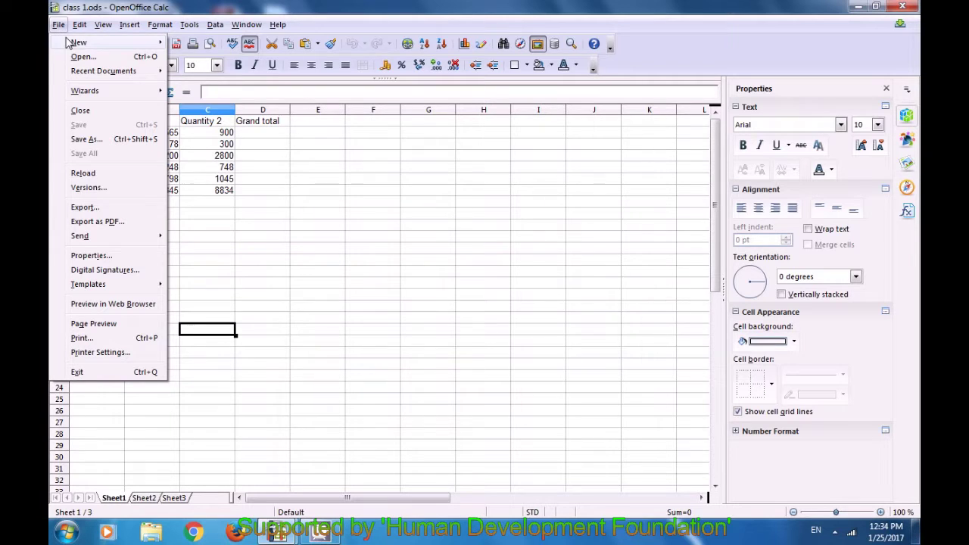
click(78, 58)
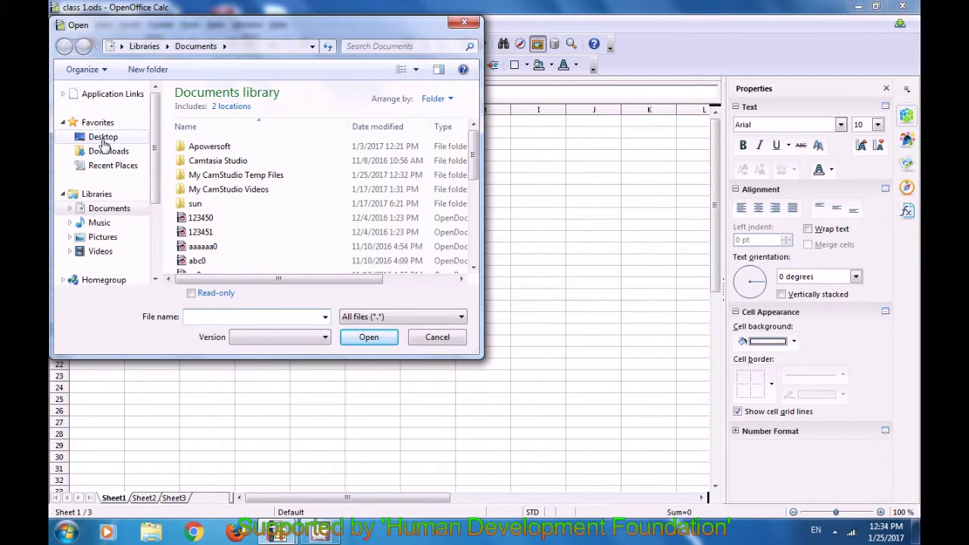
click(213, 234)
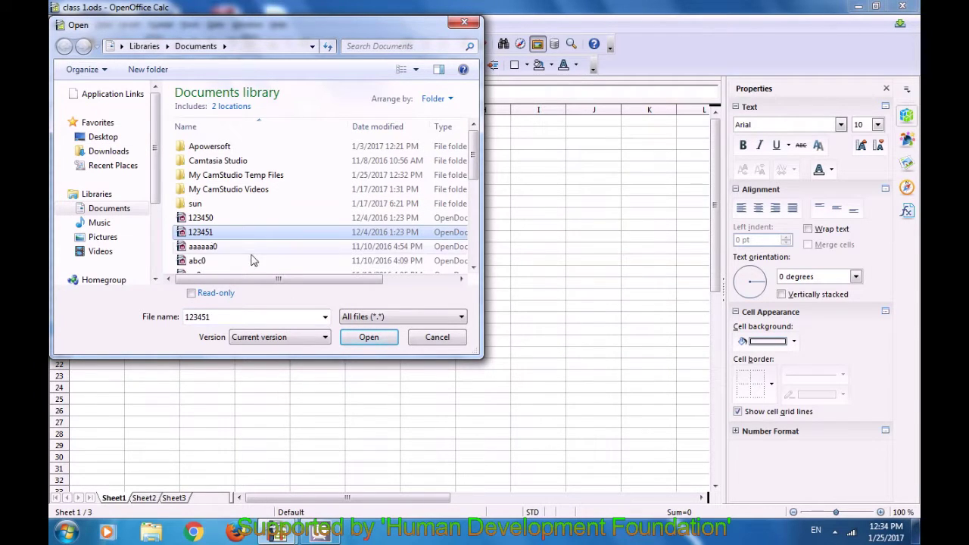
click(363, 339)
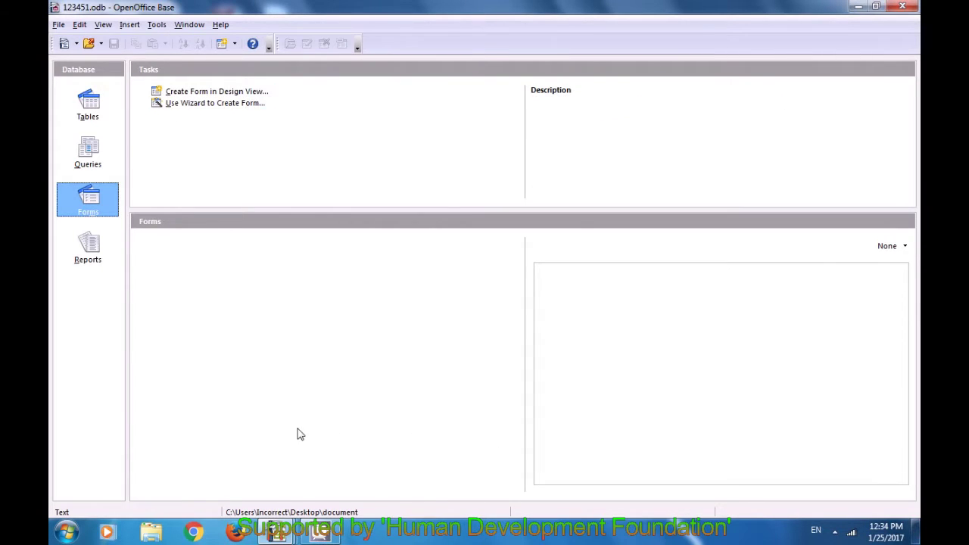
Try the 123451 Tables section, dismiss the connection error, and close the Base window
click(88, 105)
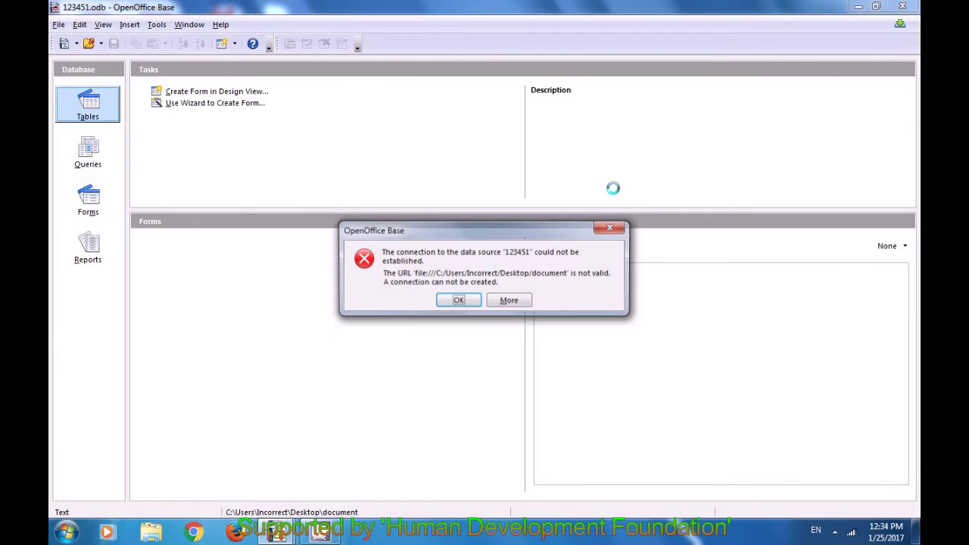
click(611, 227)
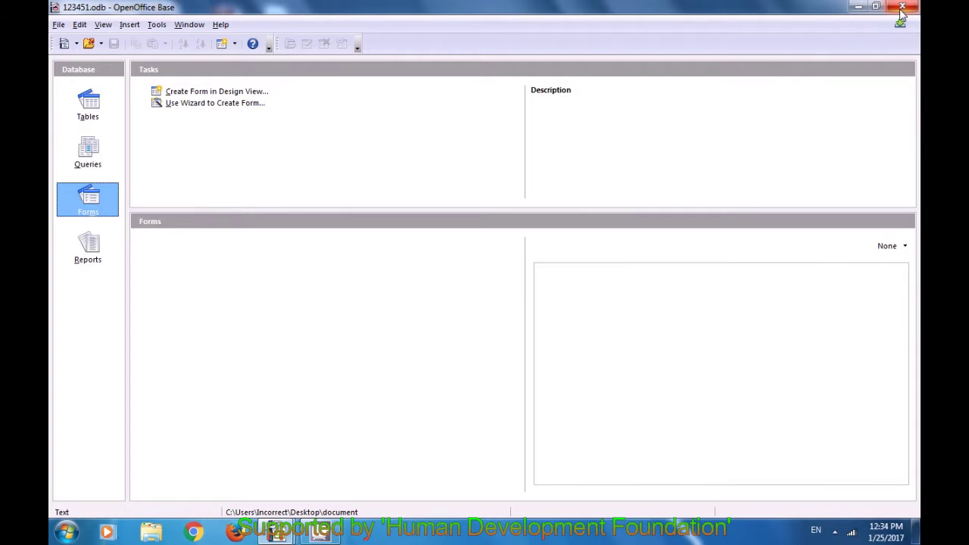
click(901, 9)
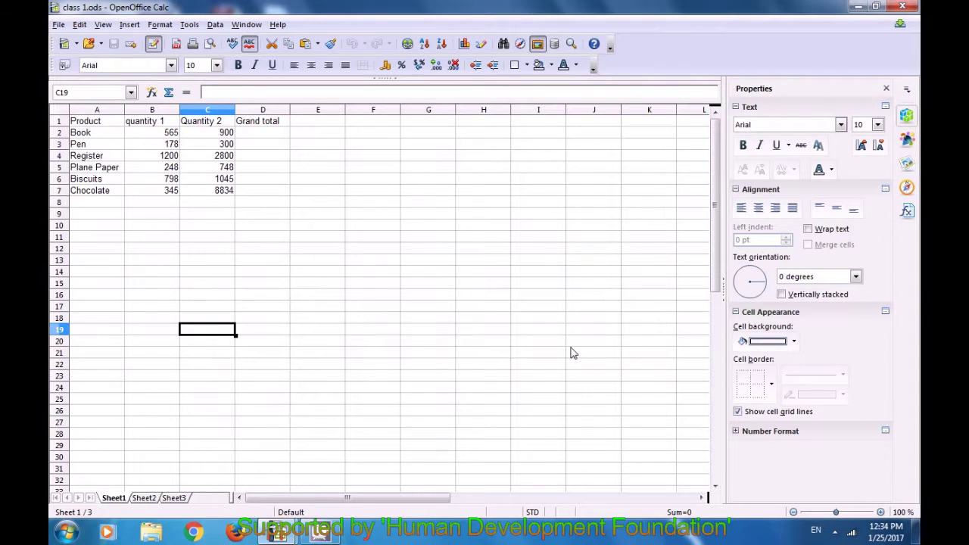
Open the class -2 file from the Desktop
key(ctrl+o)
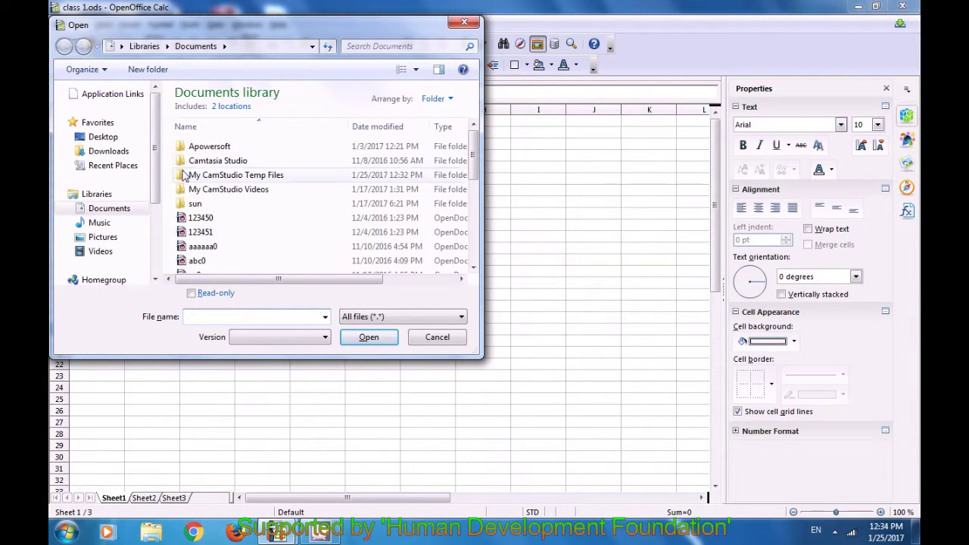
click(103, 140)
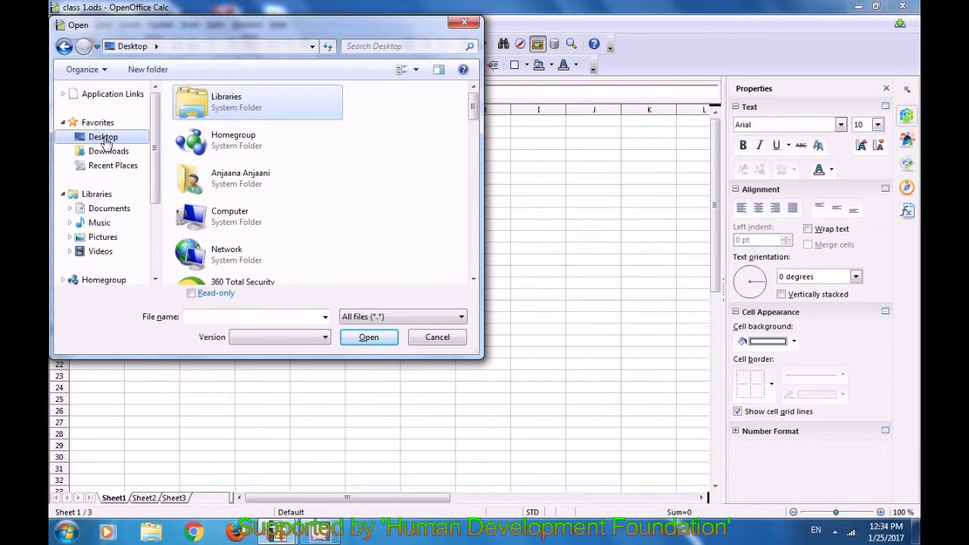
drag(476, 112, 477, 212)
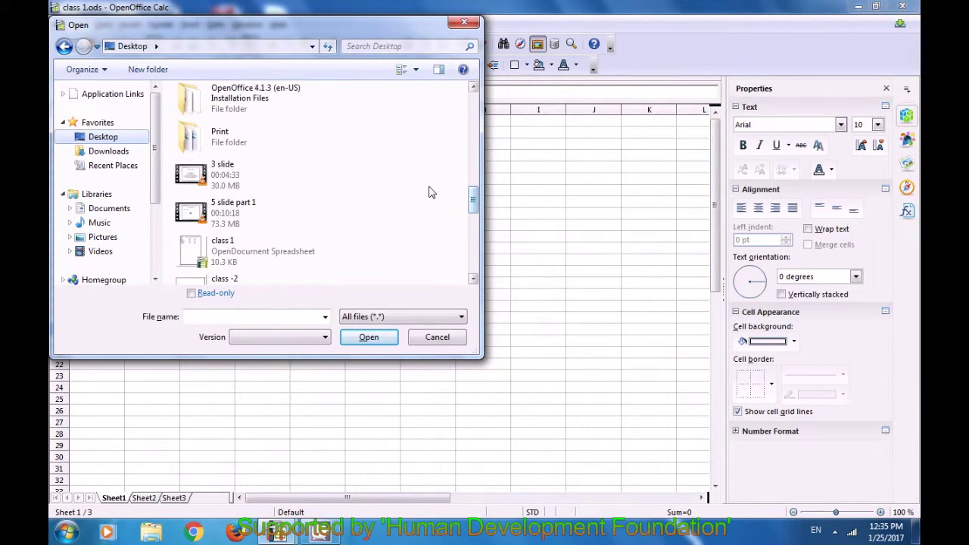
click(243, 279)
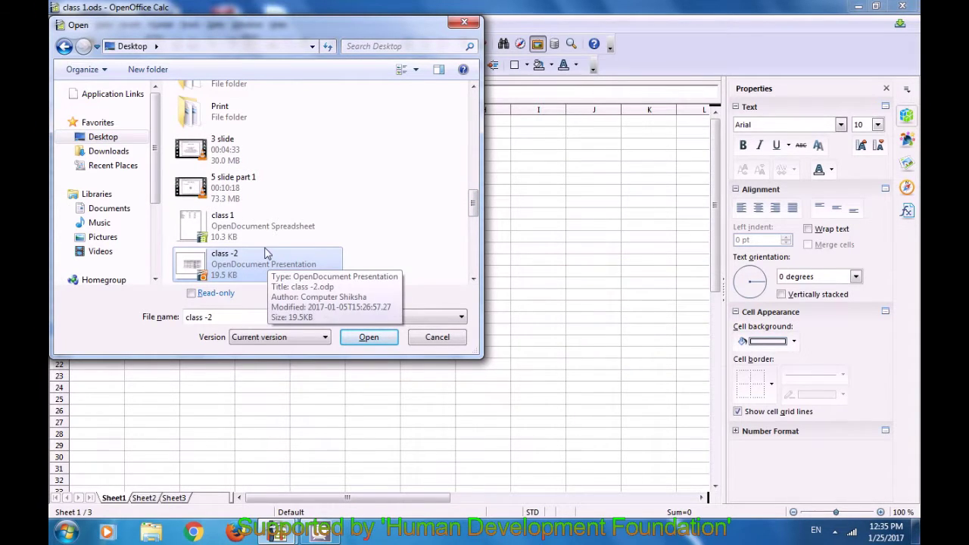
click(368, 337)
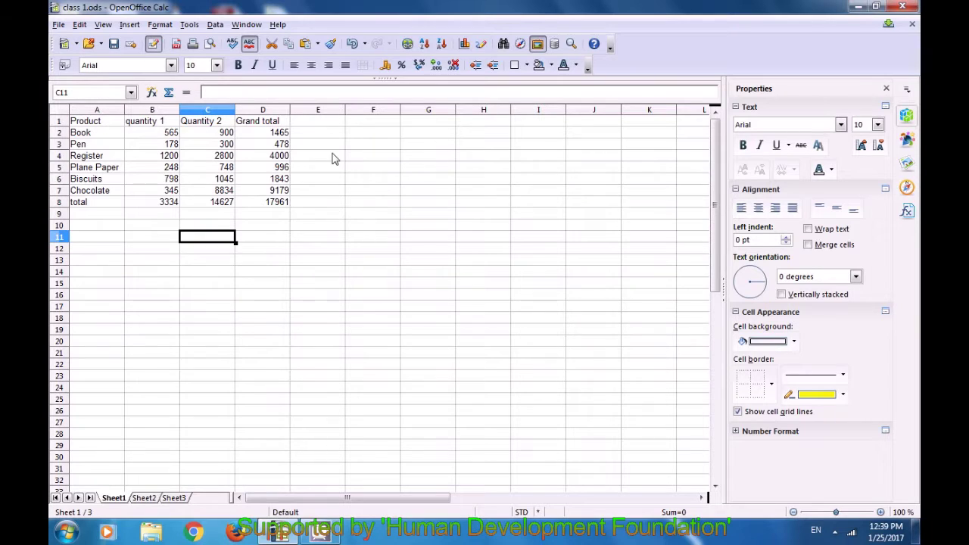
Put a 'Max' heading in E1 and =MAX(B2:D2) in E2, returning 1465
click(321, 123)
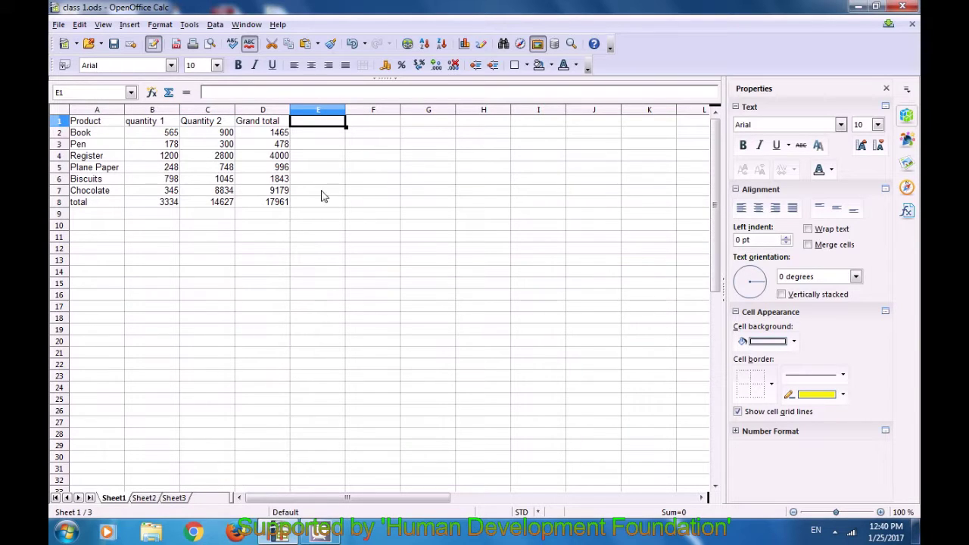
text(Max)
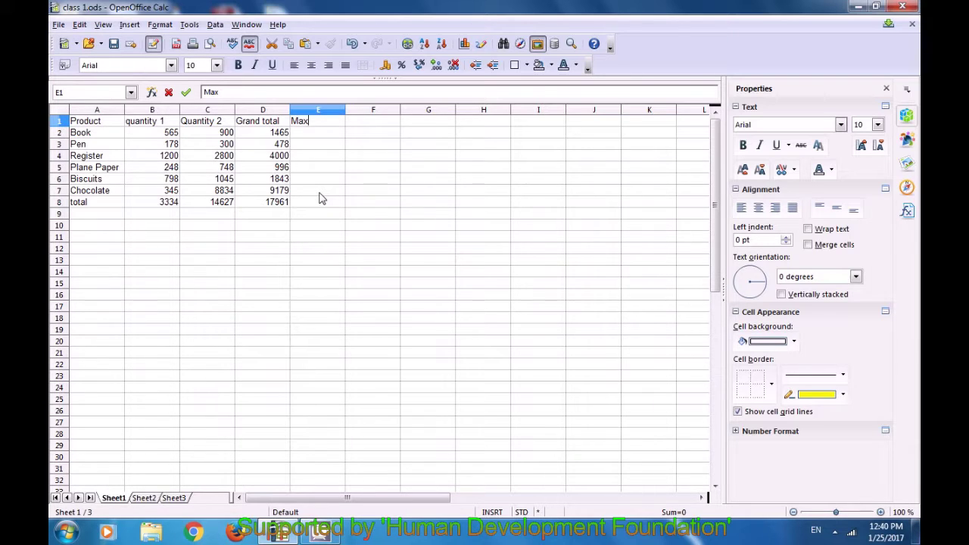
click(330, 140)
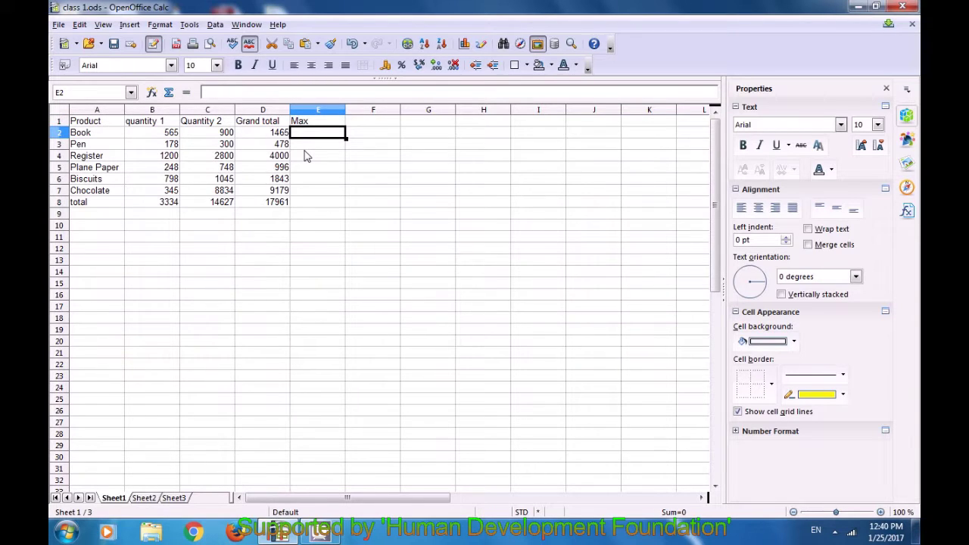
text(=)
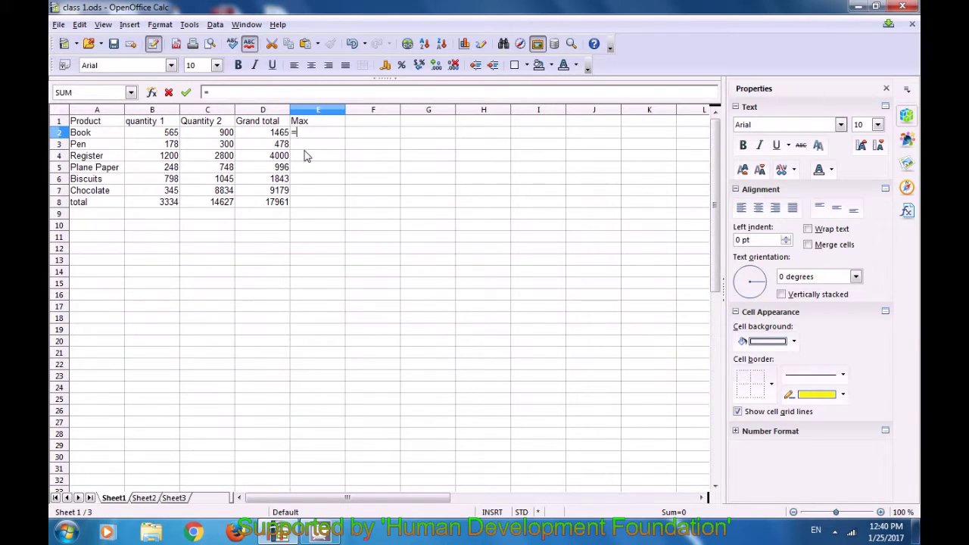
text(max()
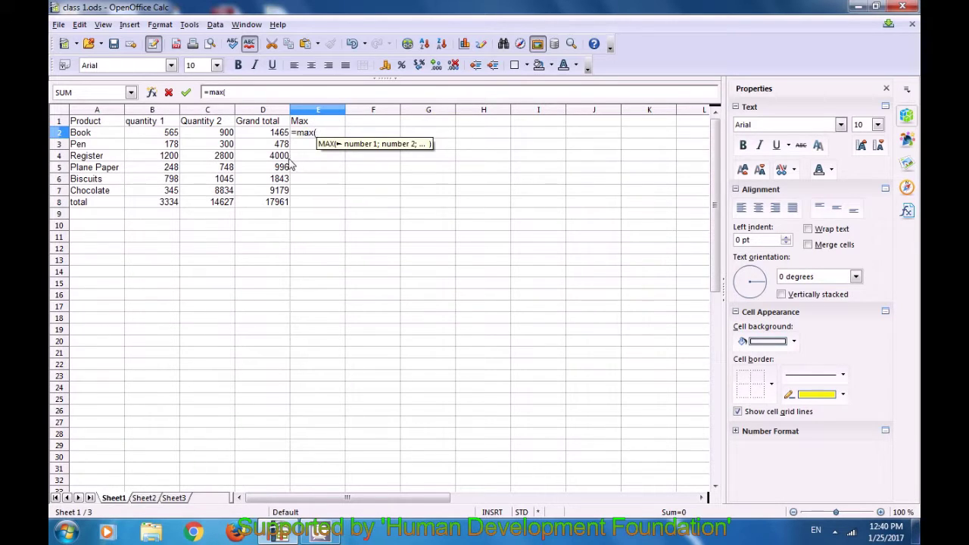
click(174, 133)
drag(186, 135, 267, 142)
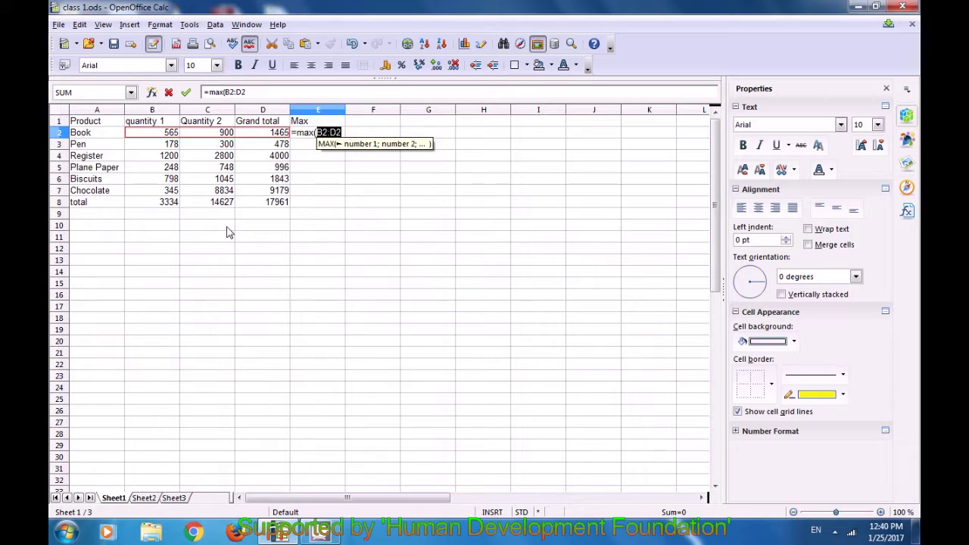
text())
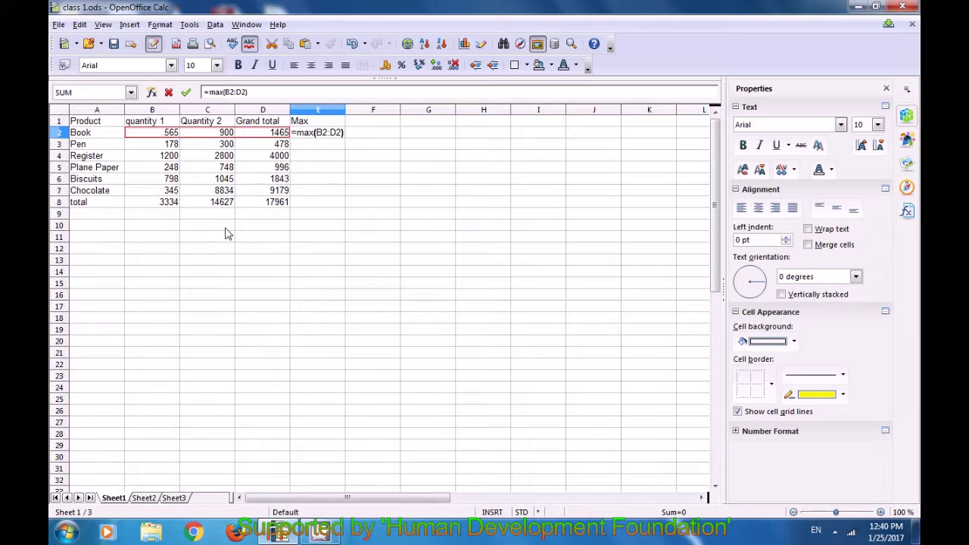
key(Return)
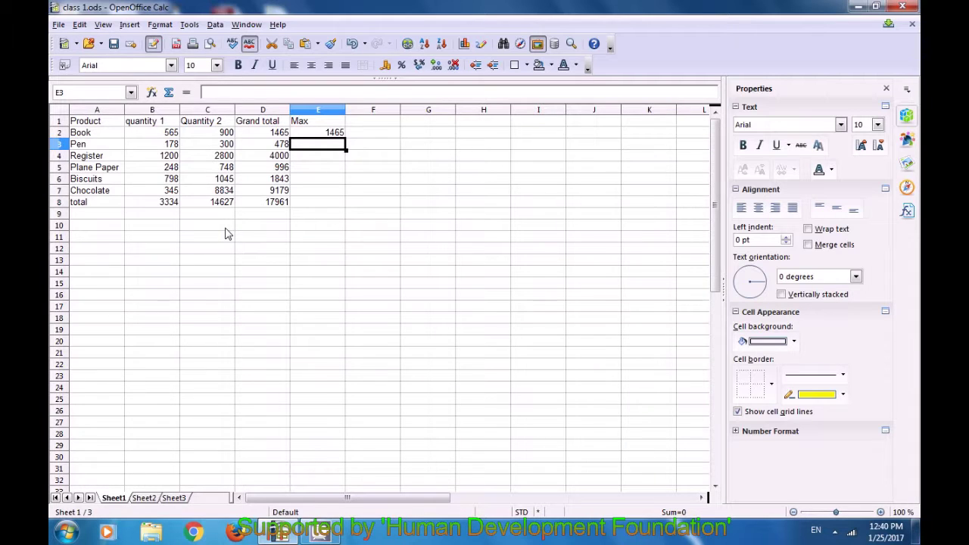
Enter =MAX(B3:D3) in E3 (478) and fill it down through E8
click(306, 133)
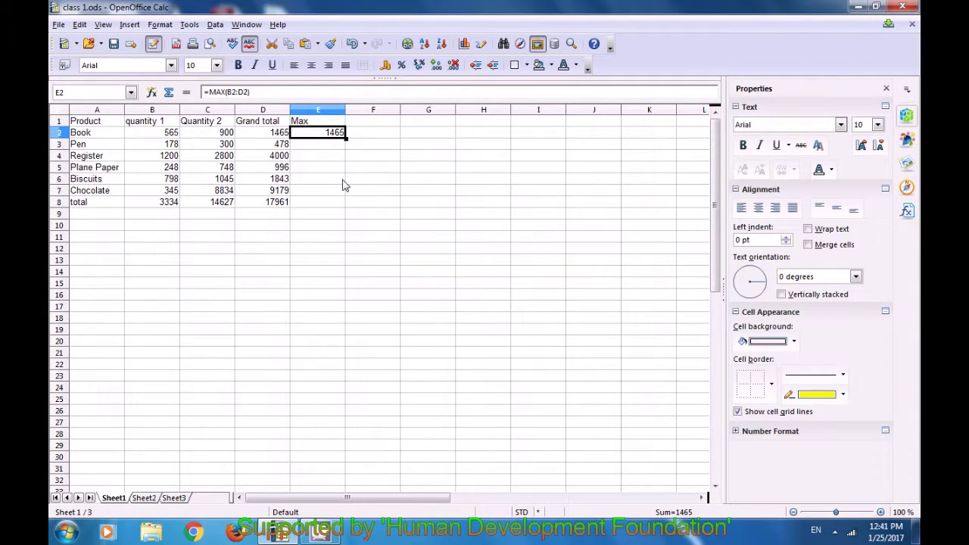
click(326, 145)
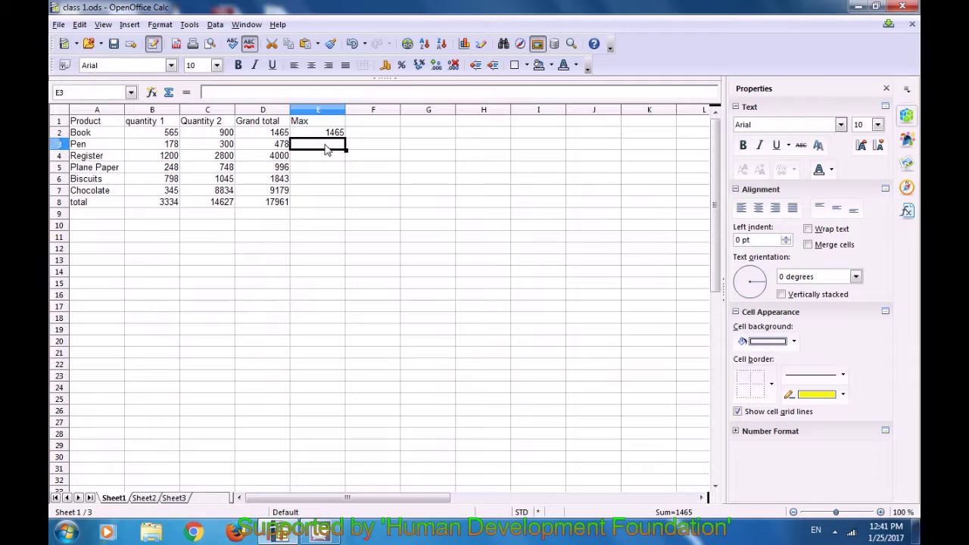
text(=ma)
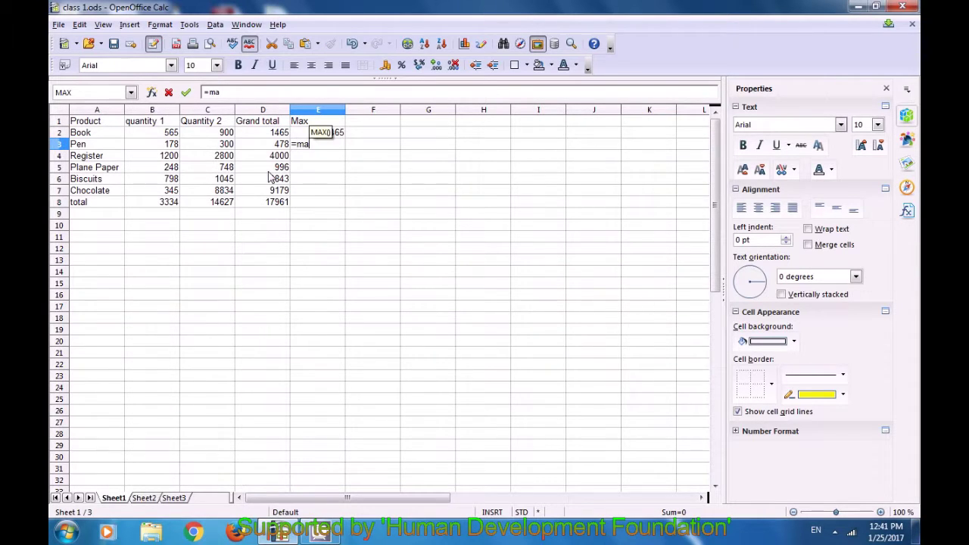
text(x()
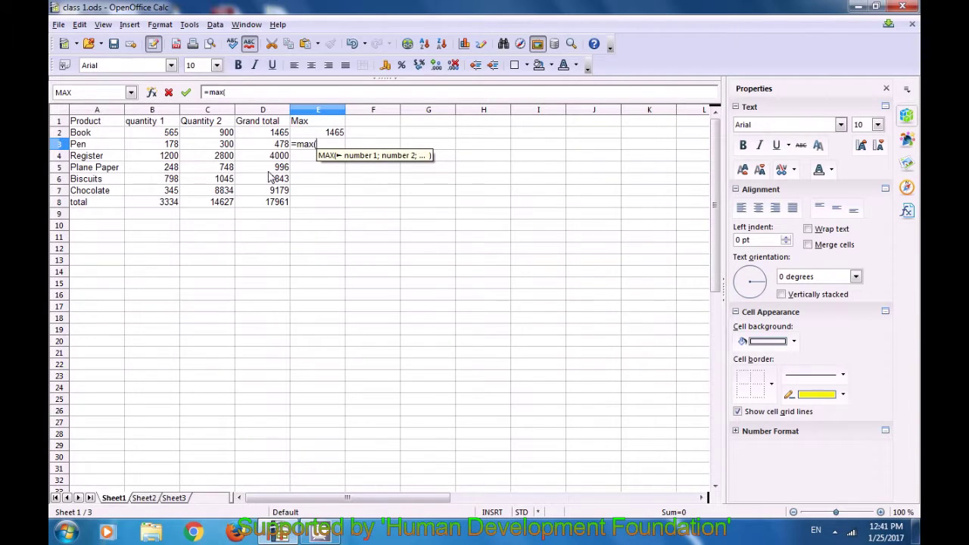
drag(173, 148, 272, 151)
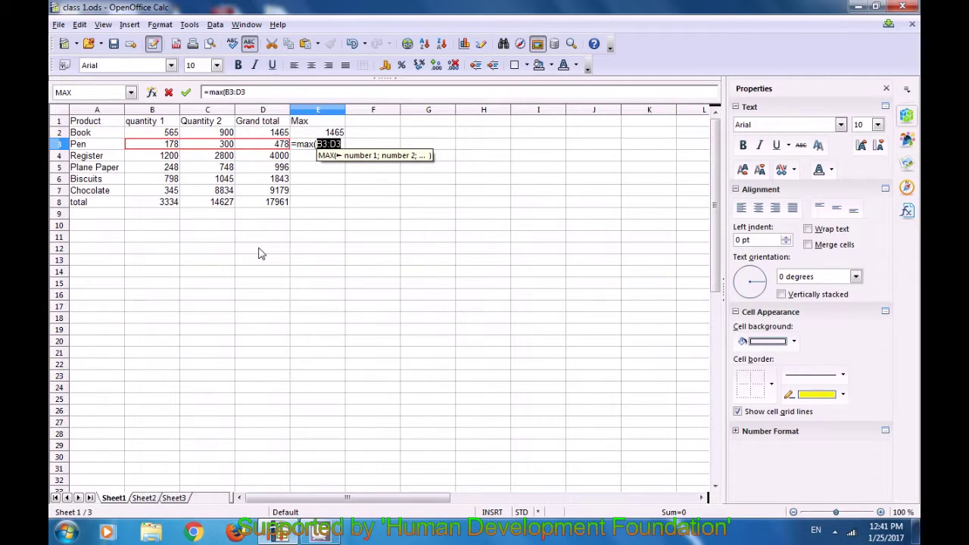
text())
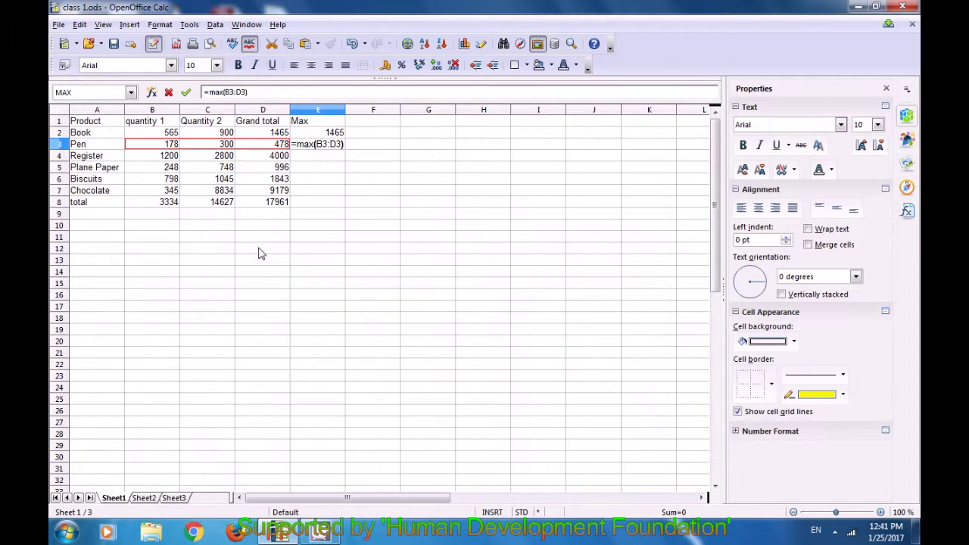
key(Return)
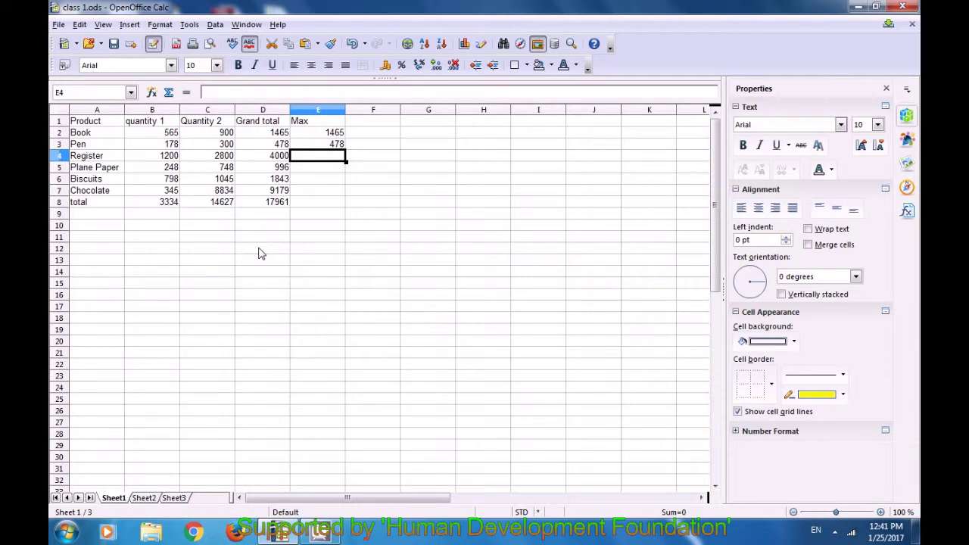
click(317, 146)
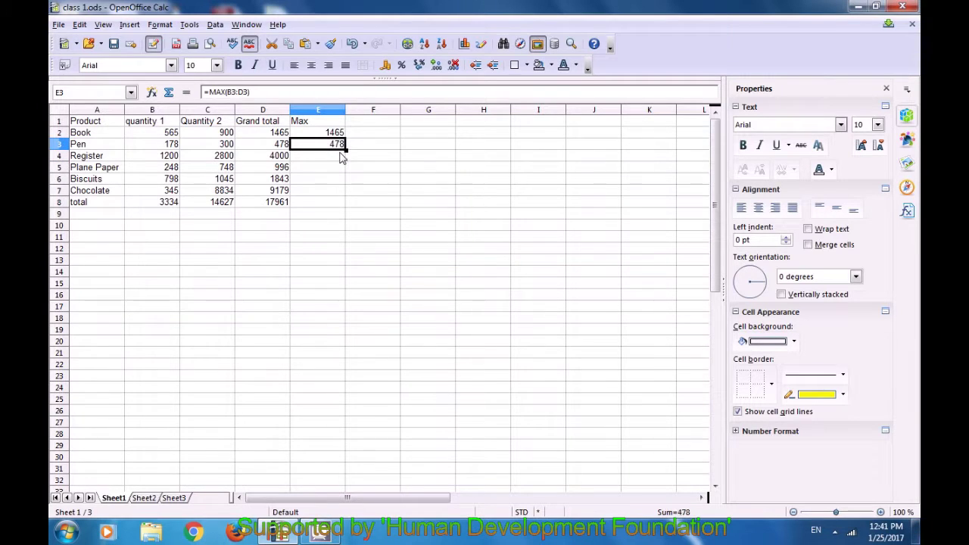
drag(346, 149, 349, 207)
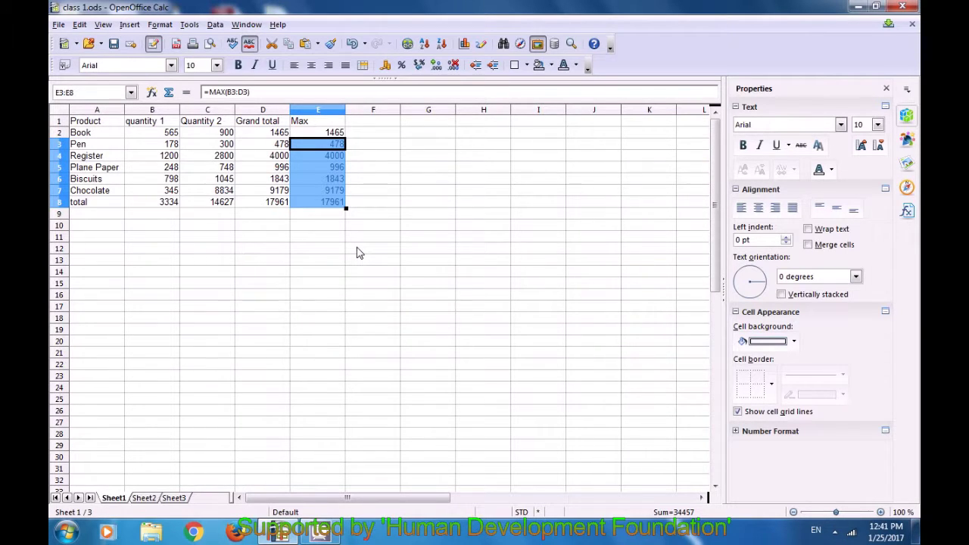
Deselect the filled Max cells by selecting an empty cell
click(359, 253)
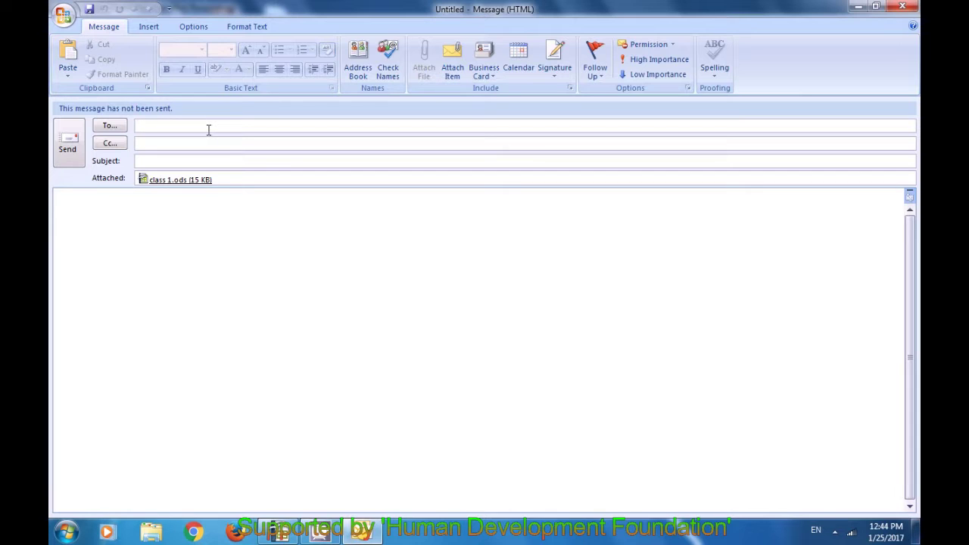
Address the message to the suggested recipient and send it with class 1.ods attached
text(hbh)
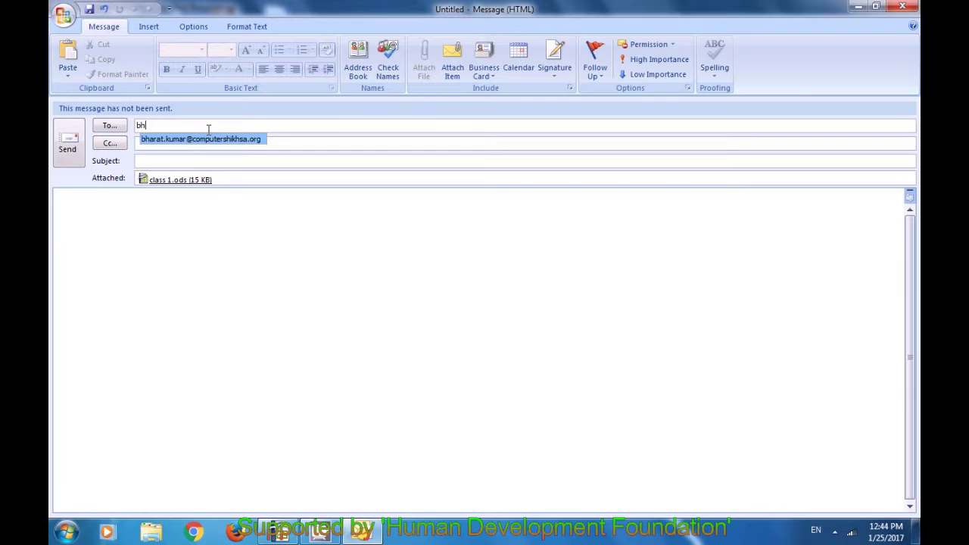
key(Return)
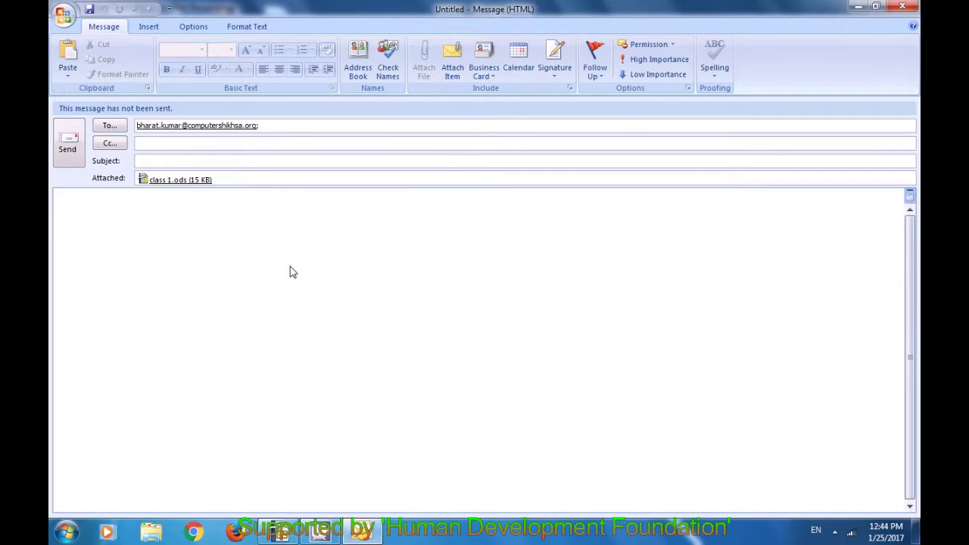
click(72, 142)
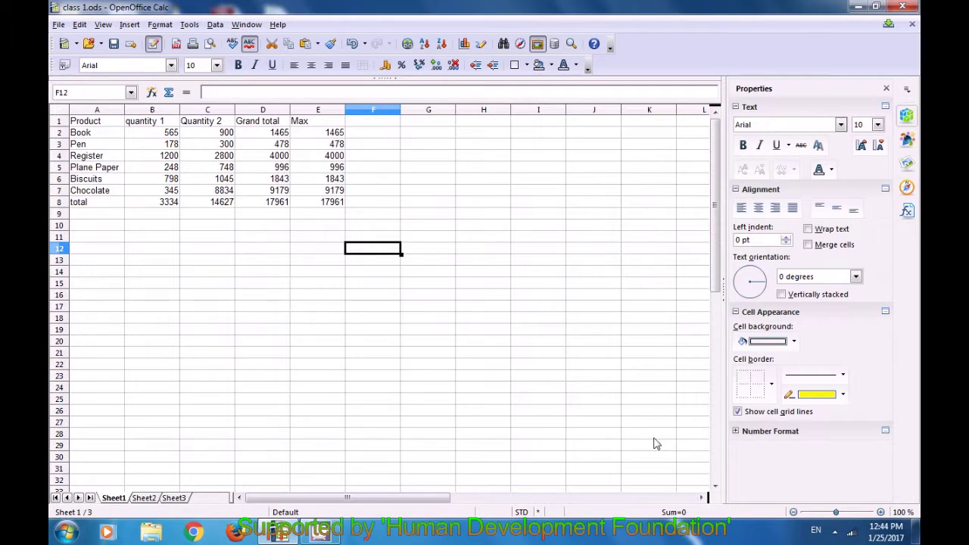
Show the hidden notification area icons on the taskbar
click(835, 530)
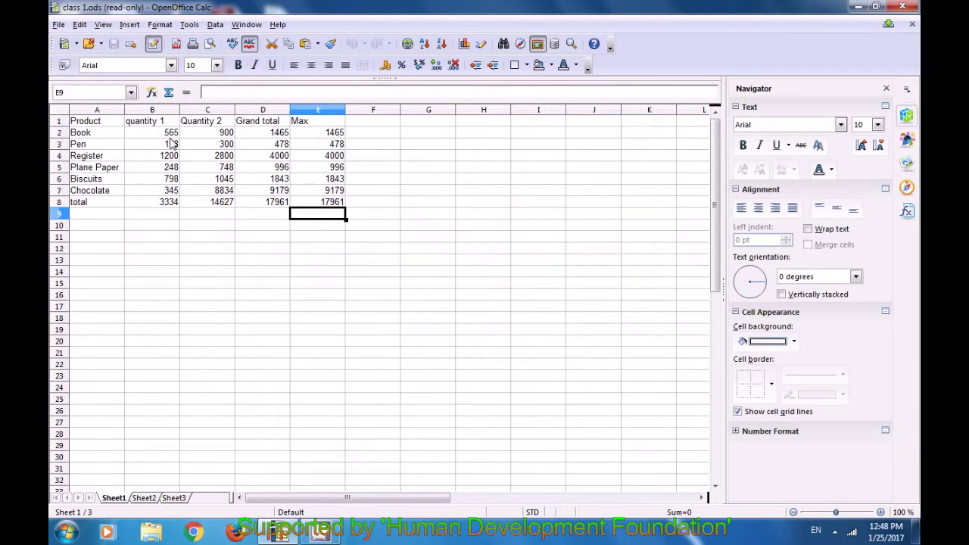
Switch the document to read-only and try editing F1, dismissing the read-only warning
click(153, 43)
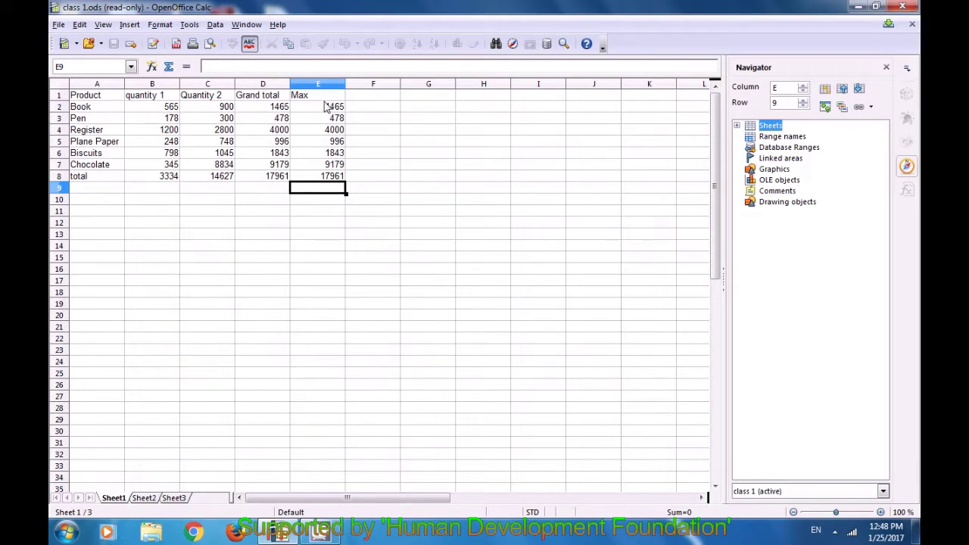
click(129, 212)
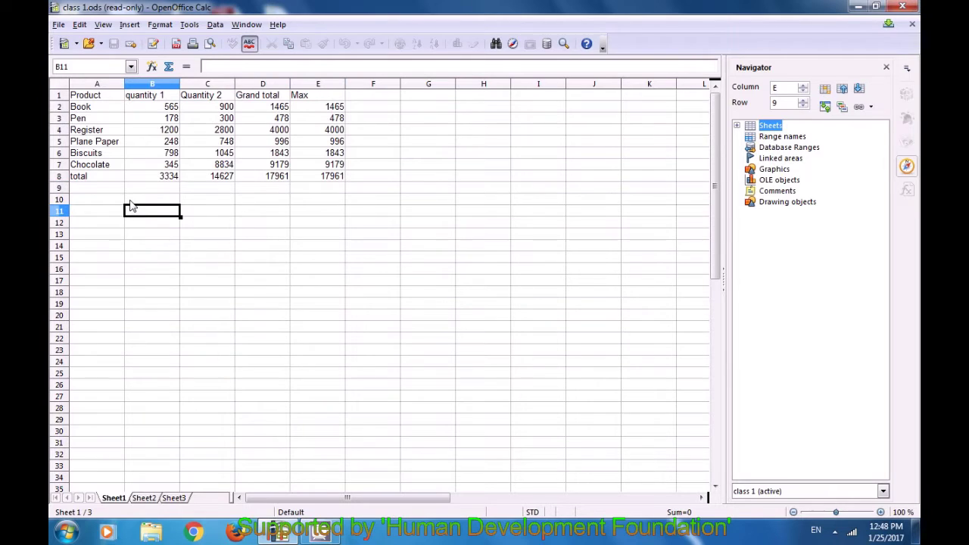
click(328, 181)
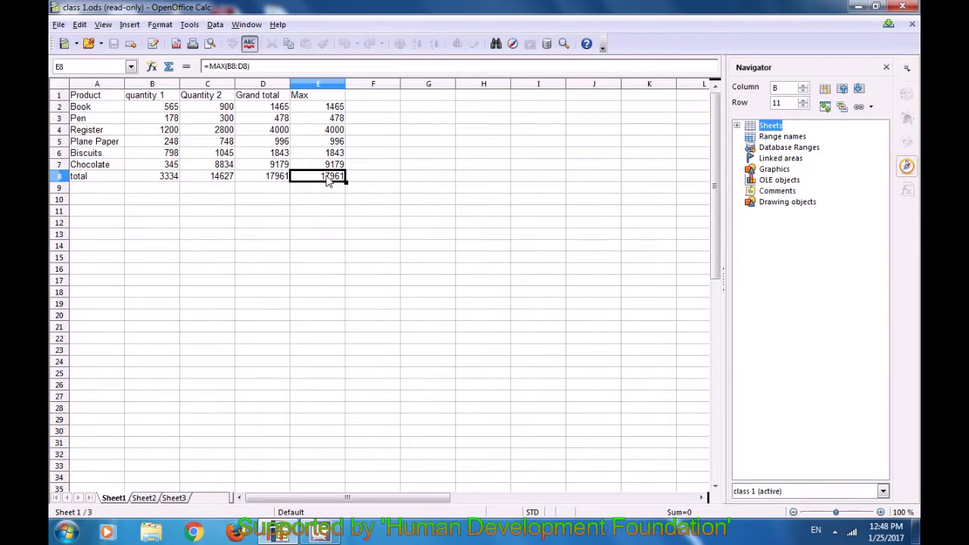
click(368, 98)
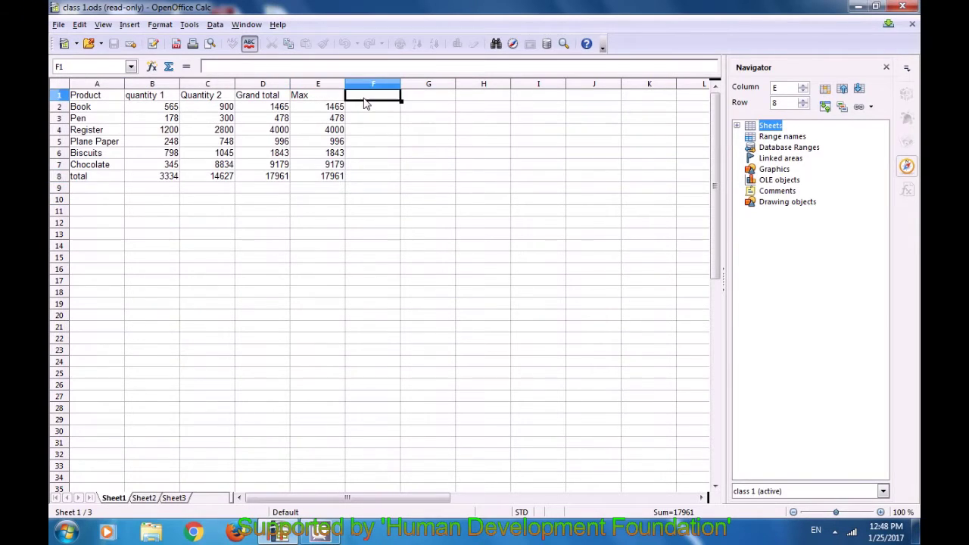
double_click(367, 99)
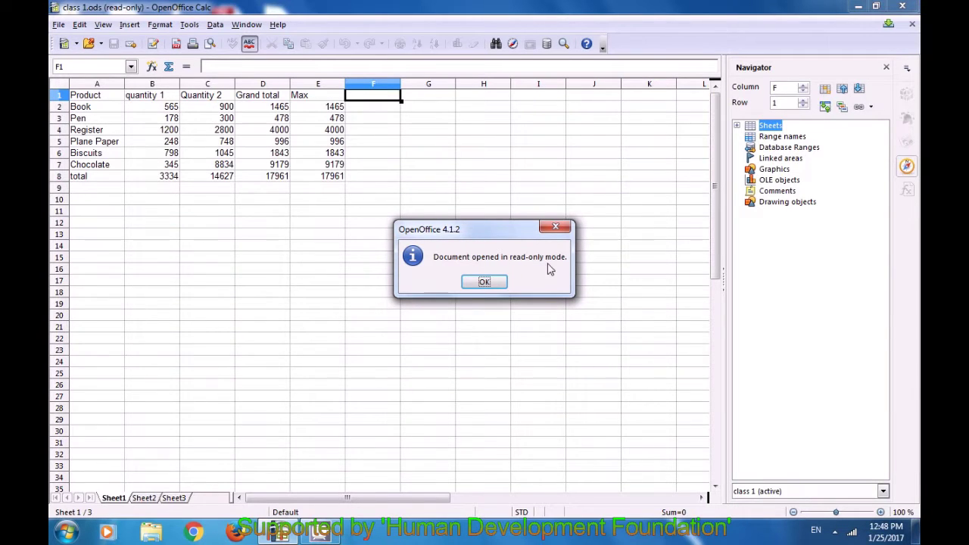
click(484, 283)
Try editing E9, dismiss the read-only warning, then turn editing back on
click(298, 222)
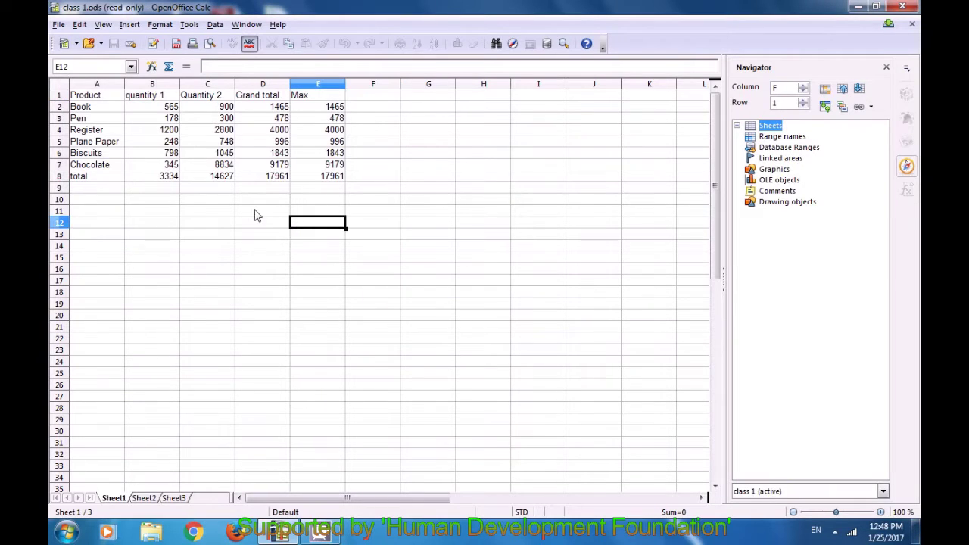
click(156, 188)
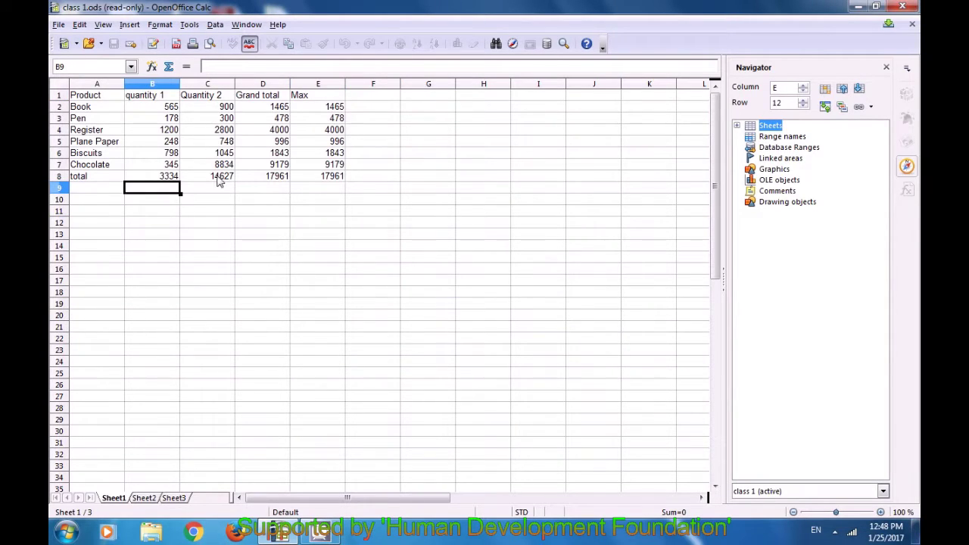
click(320, 179)
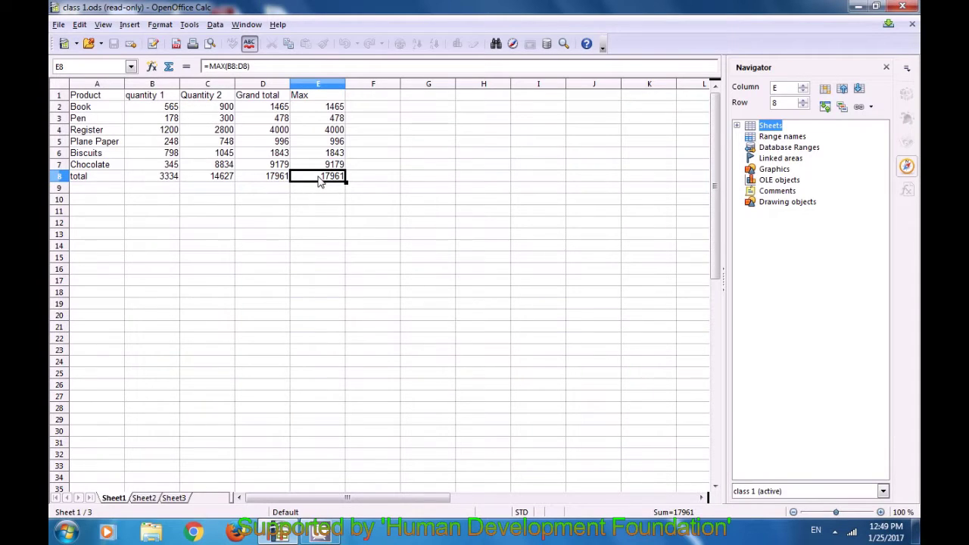
click(323, 192)
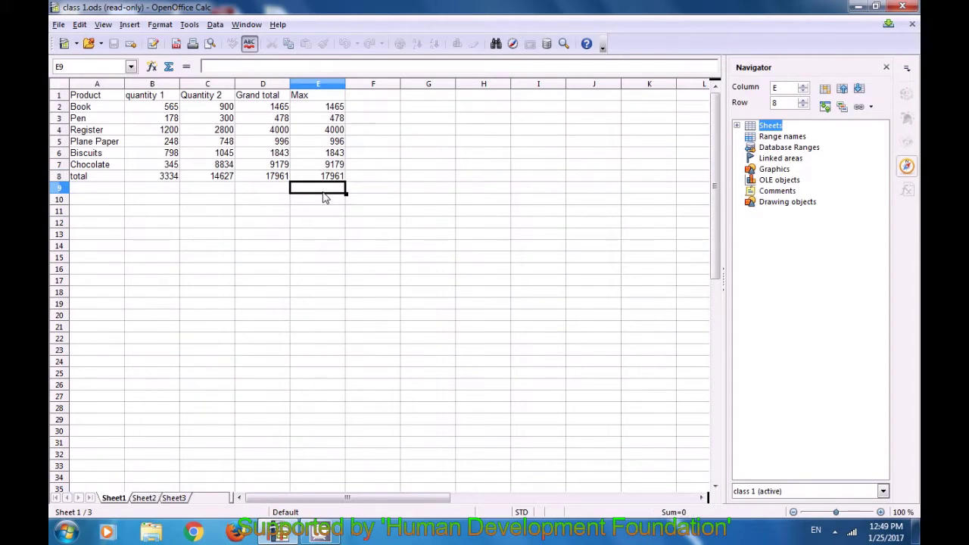
double_click(323, 197)
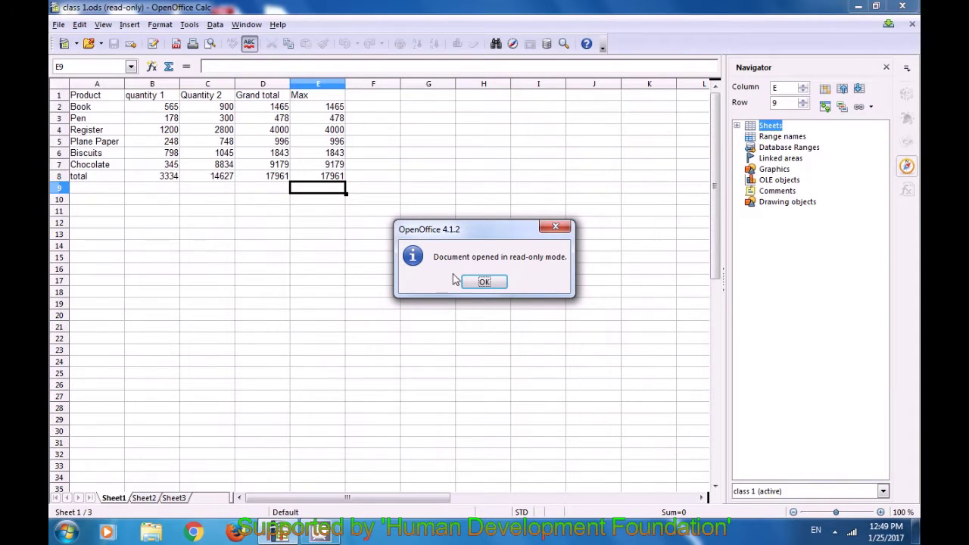
click(481, 286)
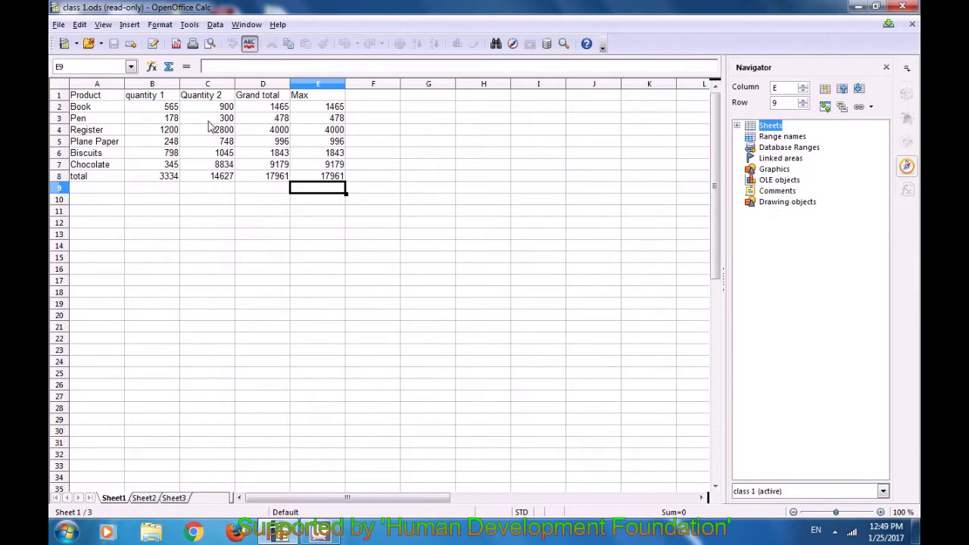
click(153, 45)
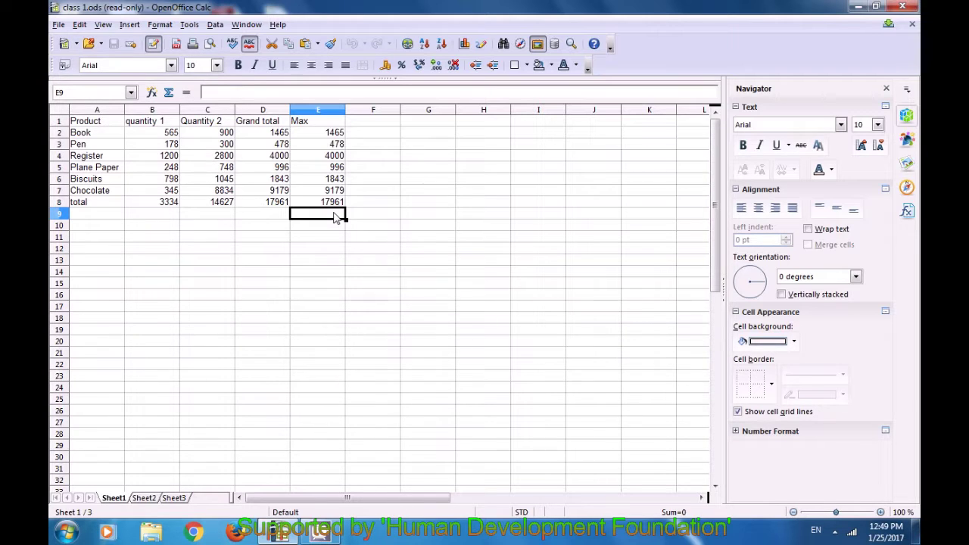
Enter the test text 'dfgf' in E9 and the number 2 in F9
click(280, 221)
click(341, 221)
text(dfgf)
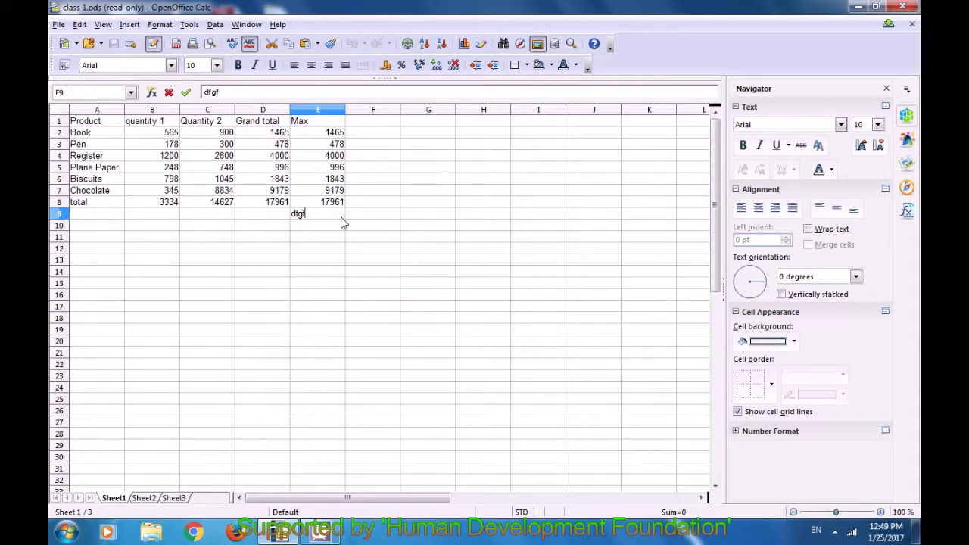
click(382, 222)
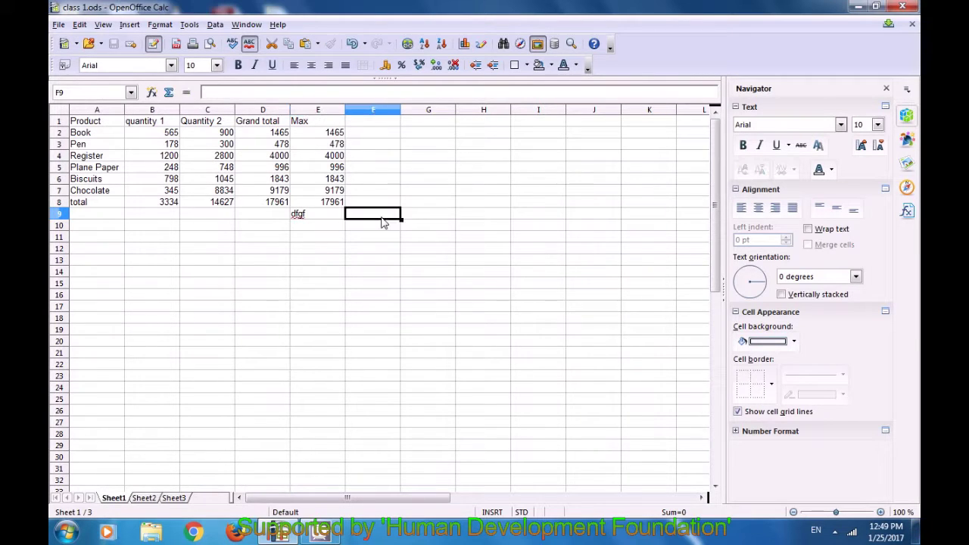
text(2)
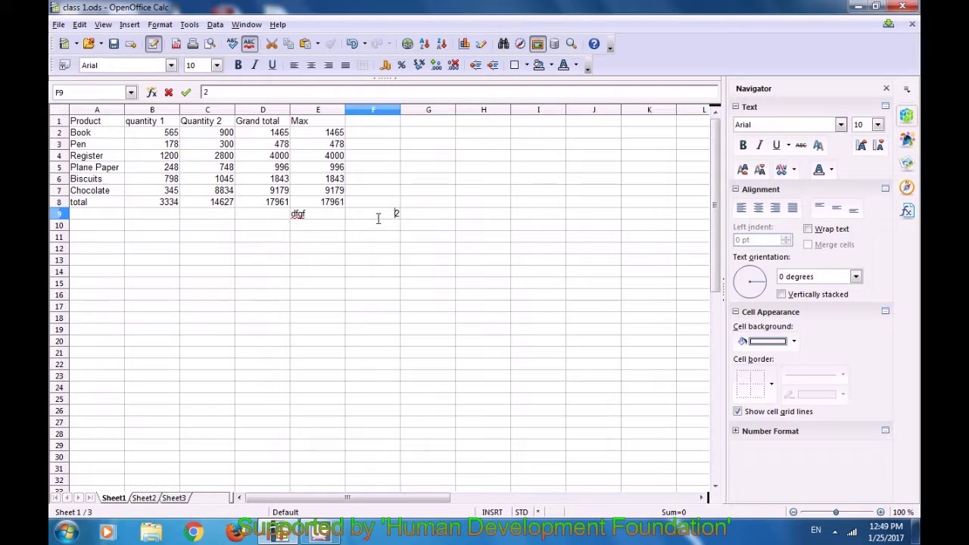
click(371, 227)
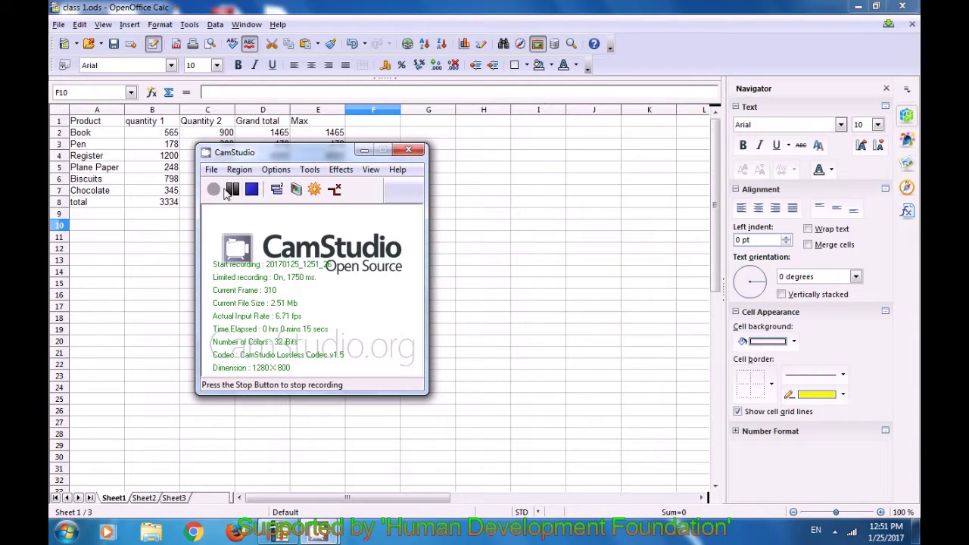
Minimize the CamStudio recorder window
click(364, 150)
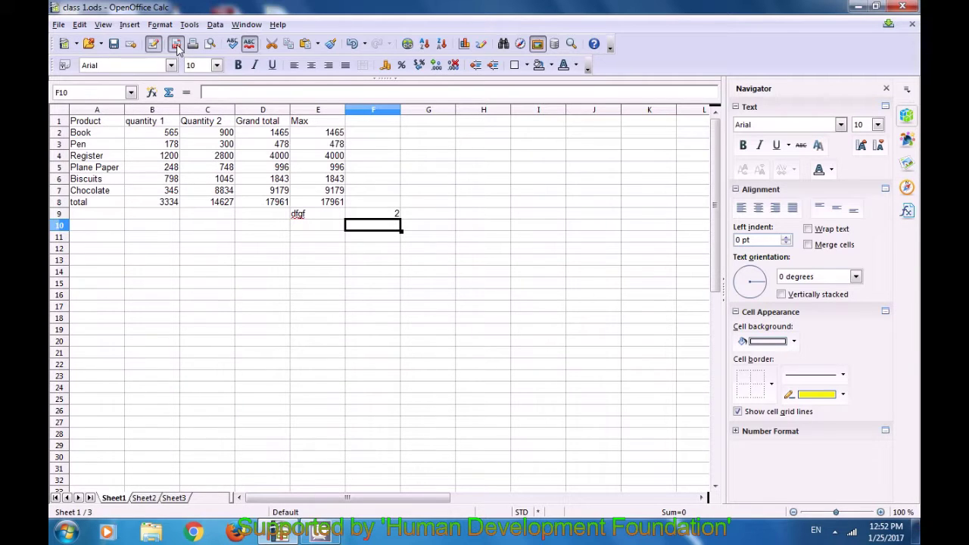
Export the sheet directly as a PDF named 'calc class 1' on the Desktop
click(176, 46)
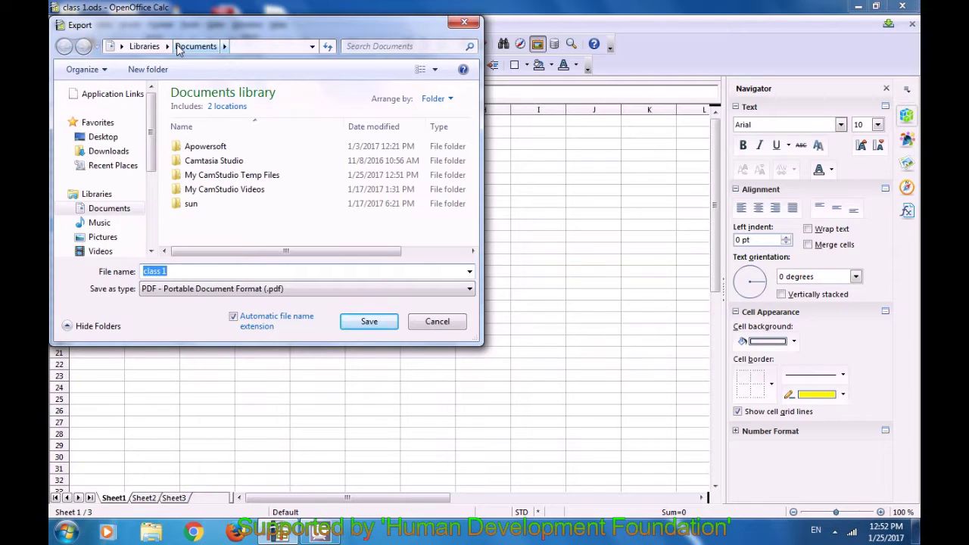
click(113, 139)
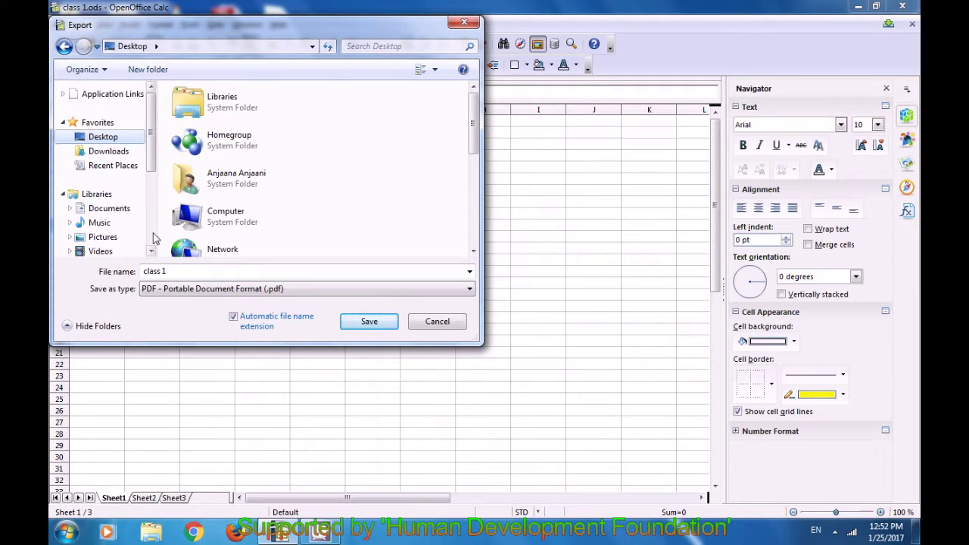
click(176, 271)
click(178, 271)
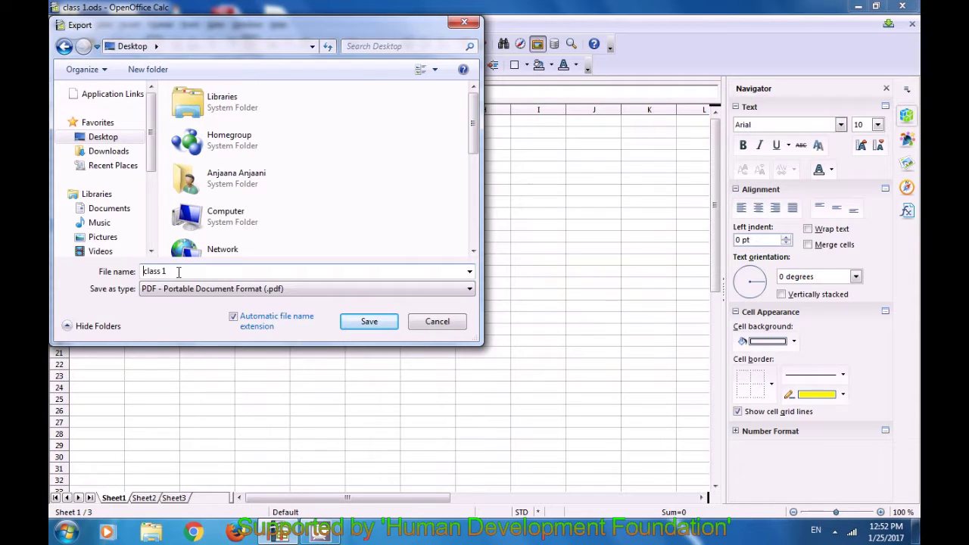
text(calc)
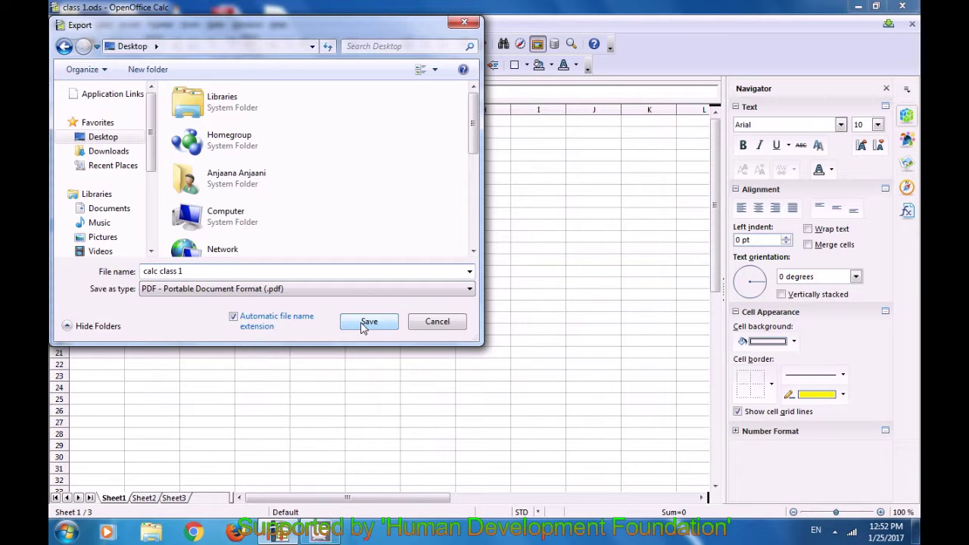
click(363, 327)
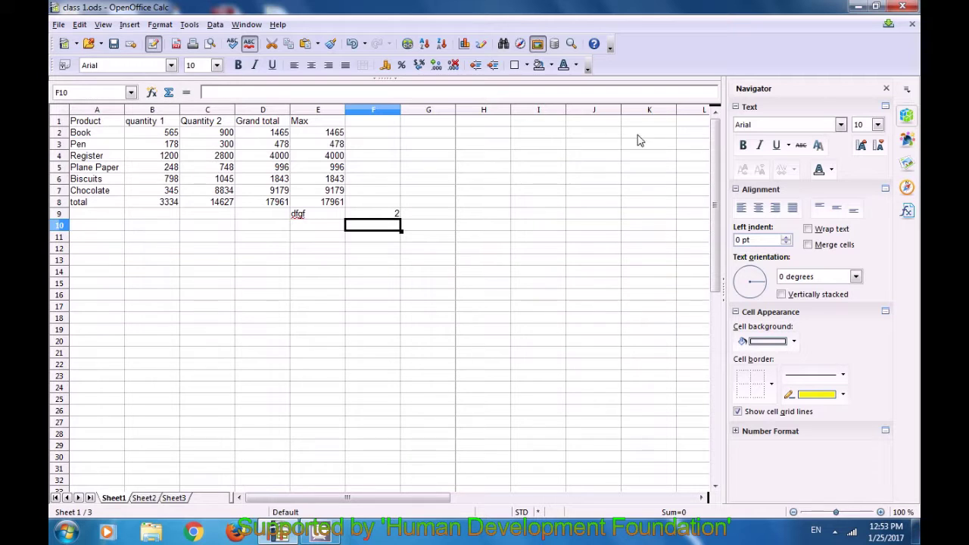
Open calc class 1.pdf from the desktop, close the viewer, and restore the Calc window
click(858, 7)
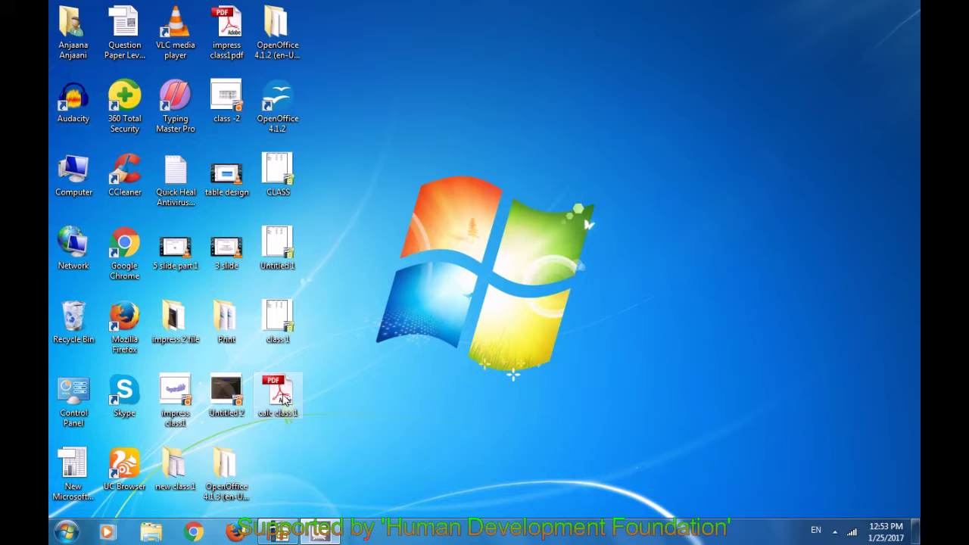
click(284, 400)
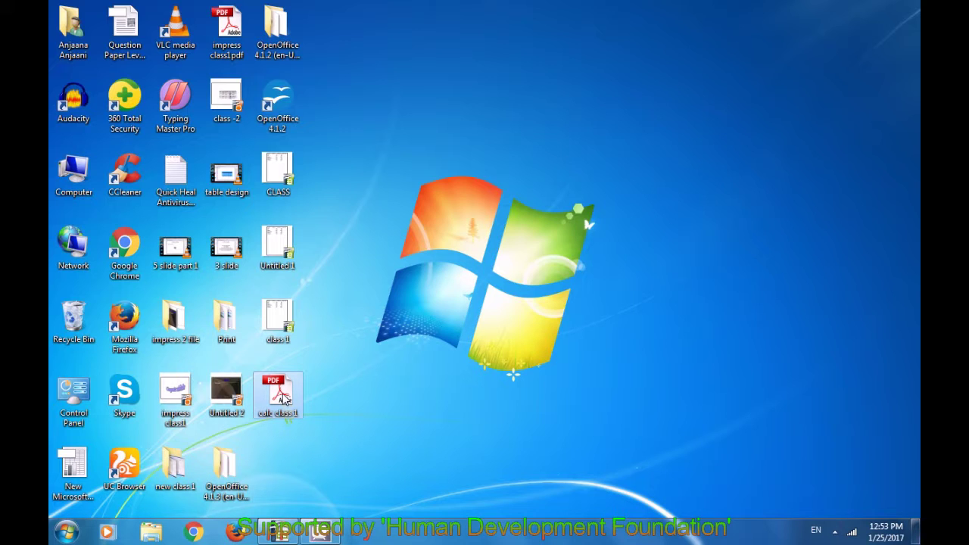
double_click(284, 400)
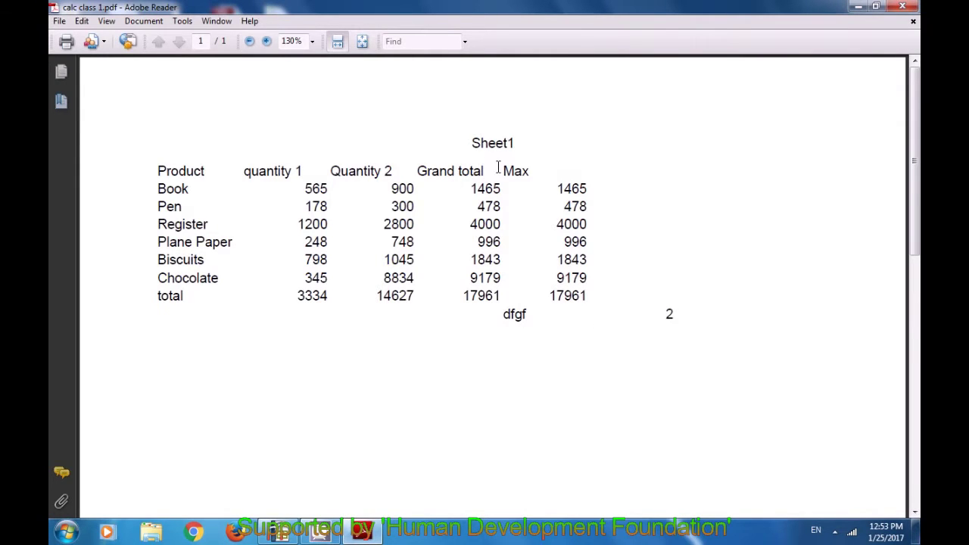
click(902, 8)
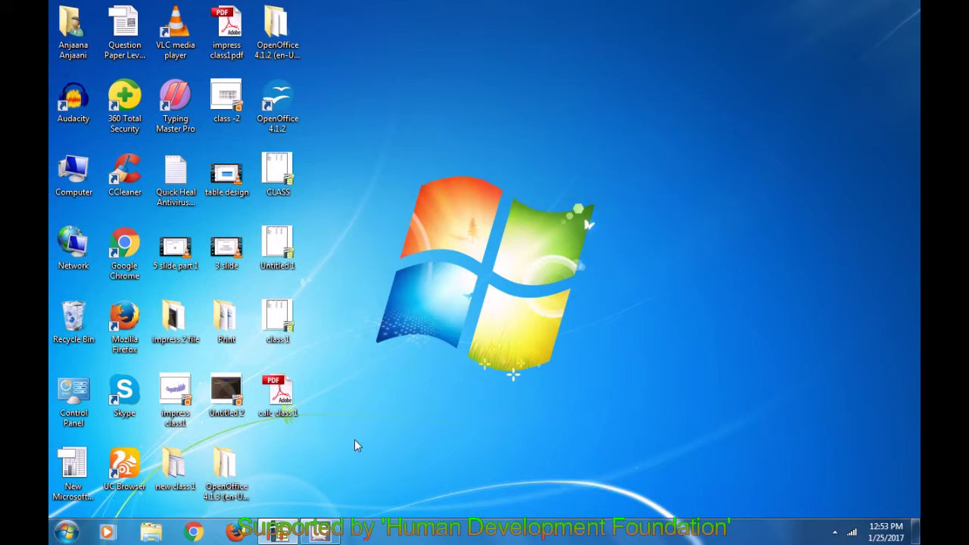
click(278, 532)
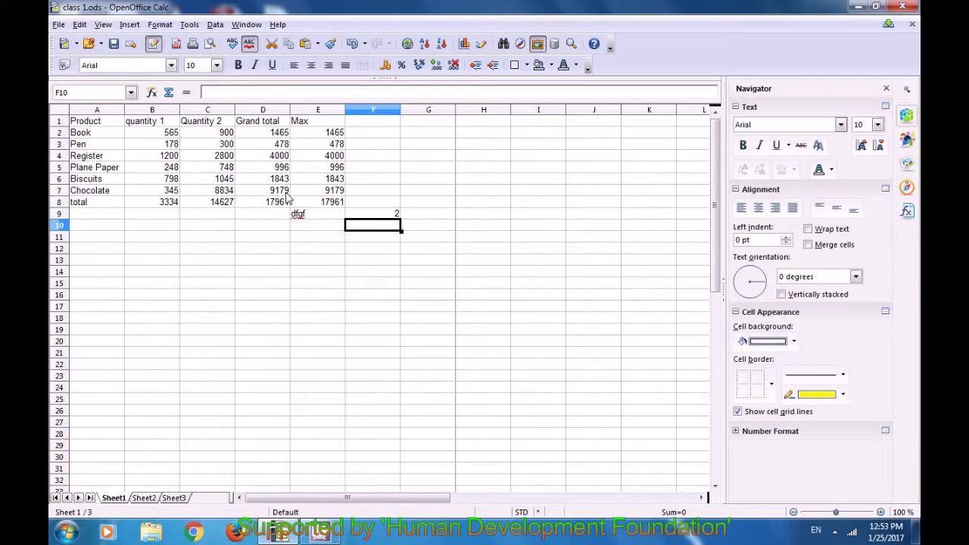
Export the sheet as PDF to the Desktop named 'secure class 1', reaching PDF Options
click(58, 24)
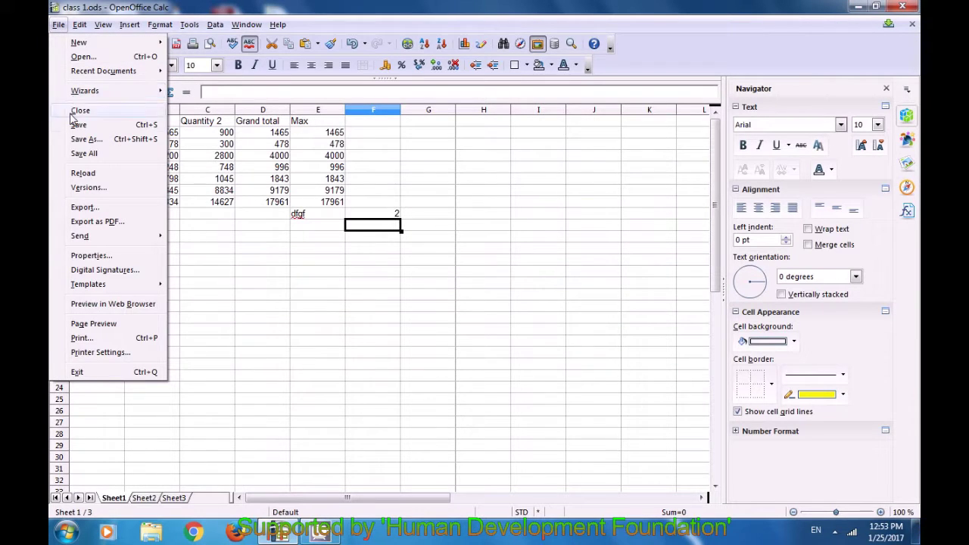
click(80, 207)
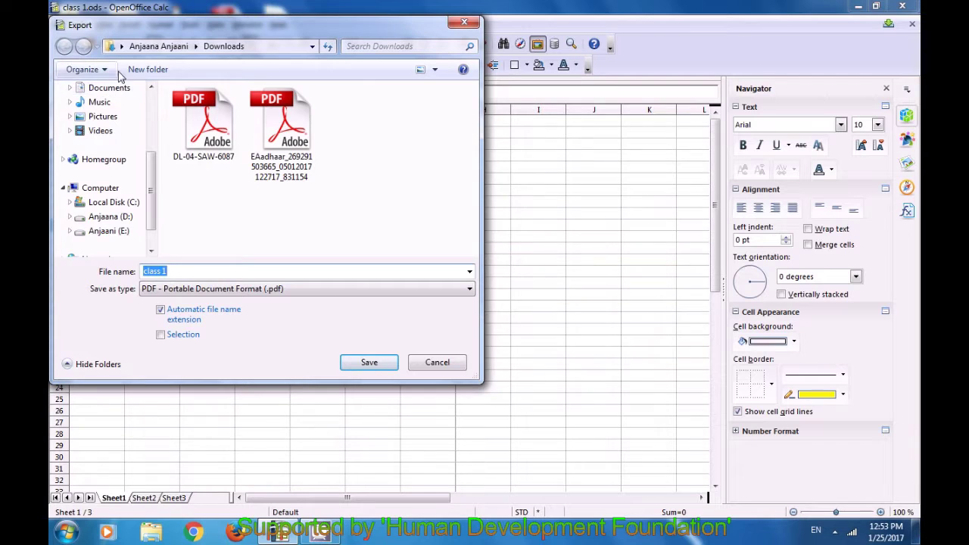
click(121, 47)
click(121, 46)
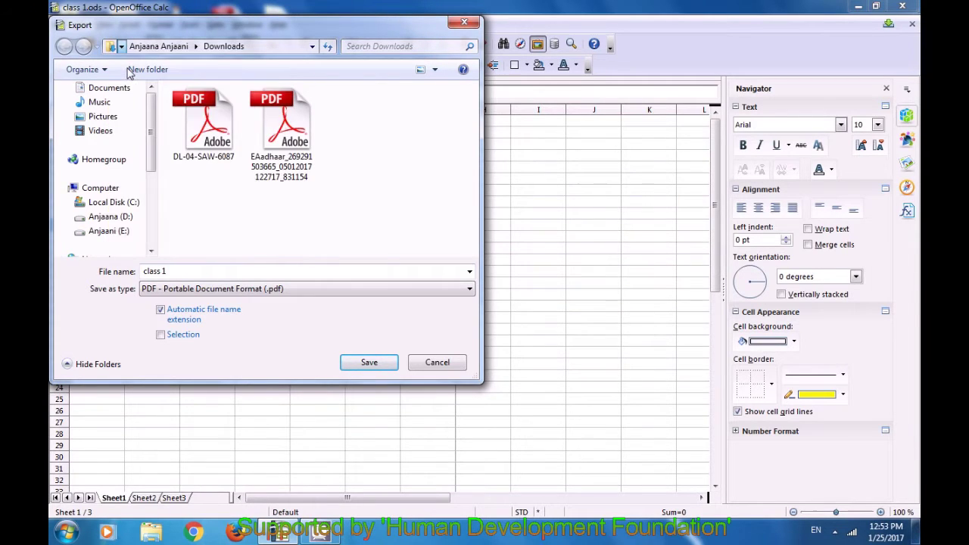
click(172, 271)
click(172, 271)
text(secure)
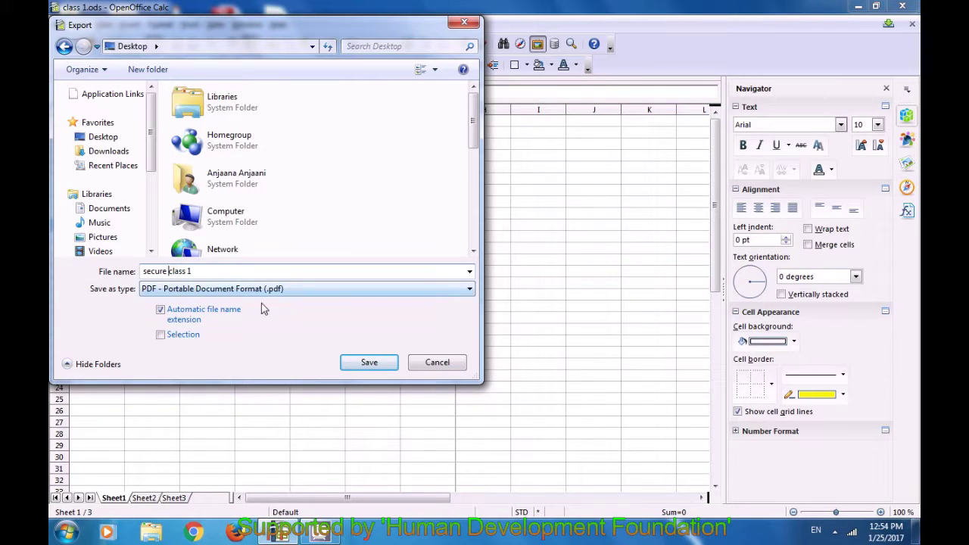
click(349, 363)
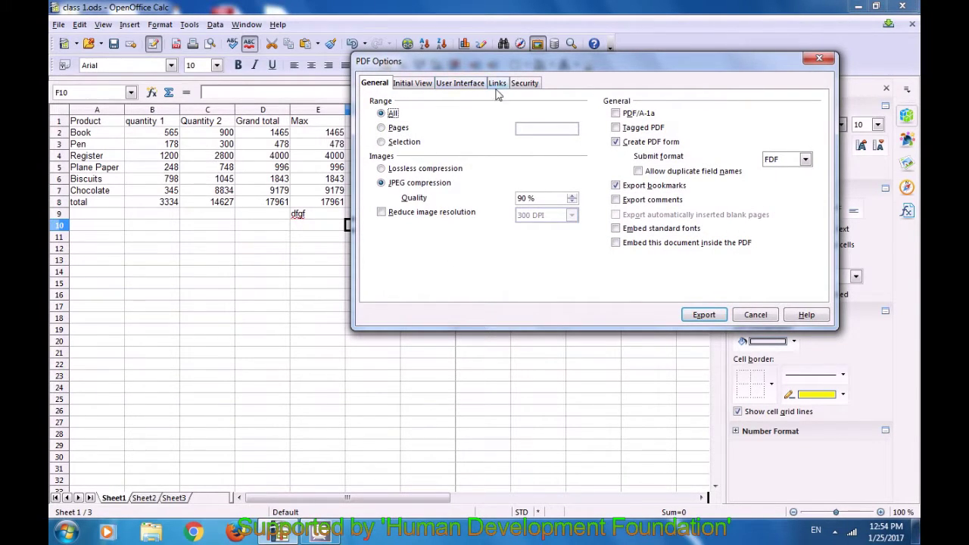
Set and confirm open and permission passwords under Security, then export the secure PDF
click(524, 85)
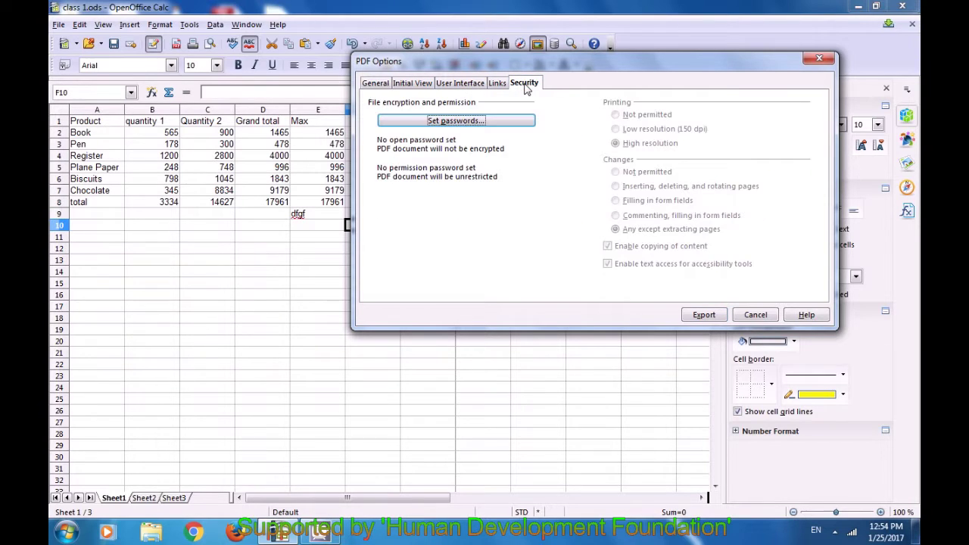
click(449, 122)
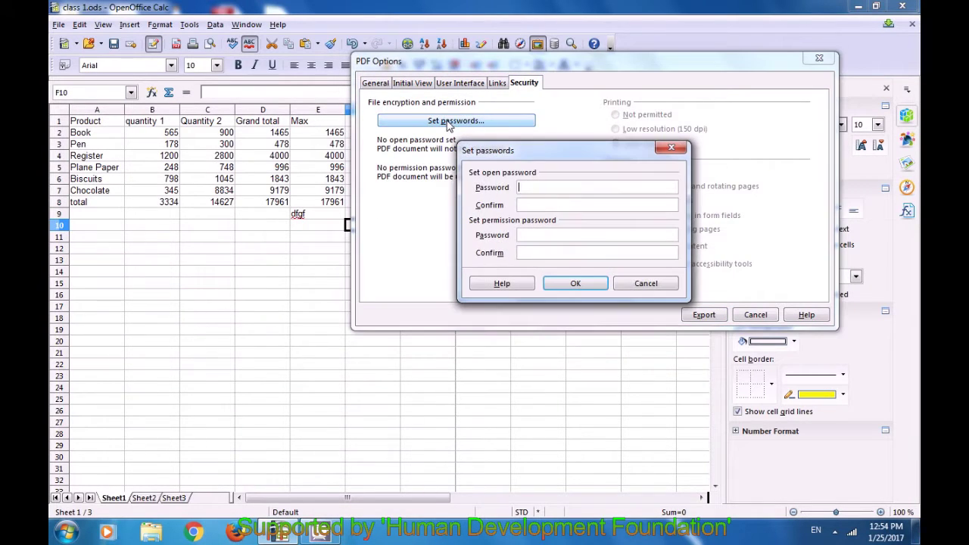
text(12)
key(BackSpace)
key(BackSpace)
key(BackSpace)
text(12)
text(1234)
text(***)
text(****)
click(573, 284)
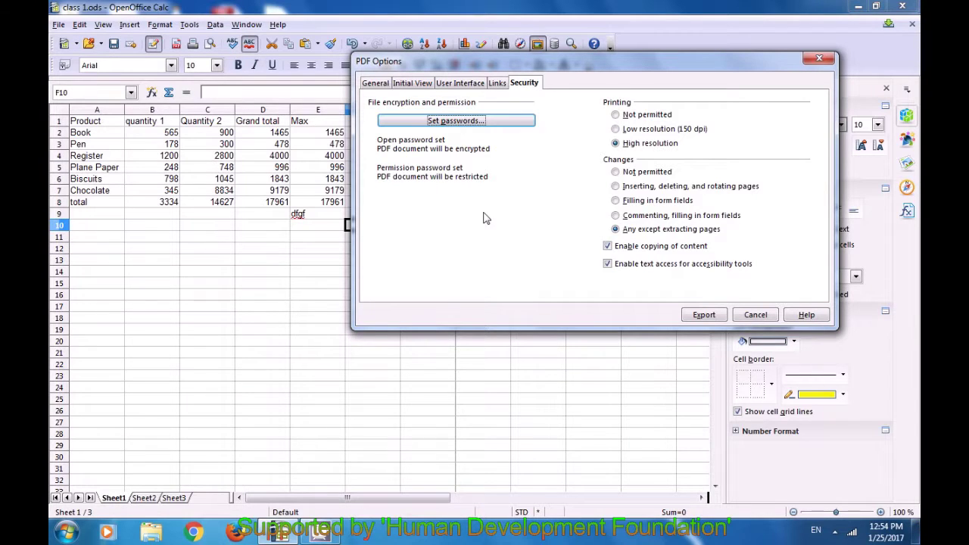
click(693, 315)
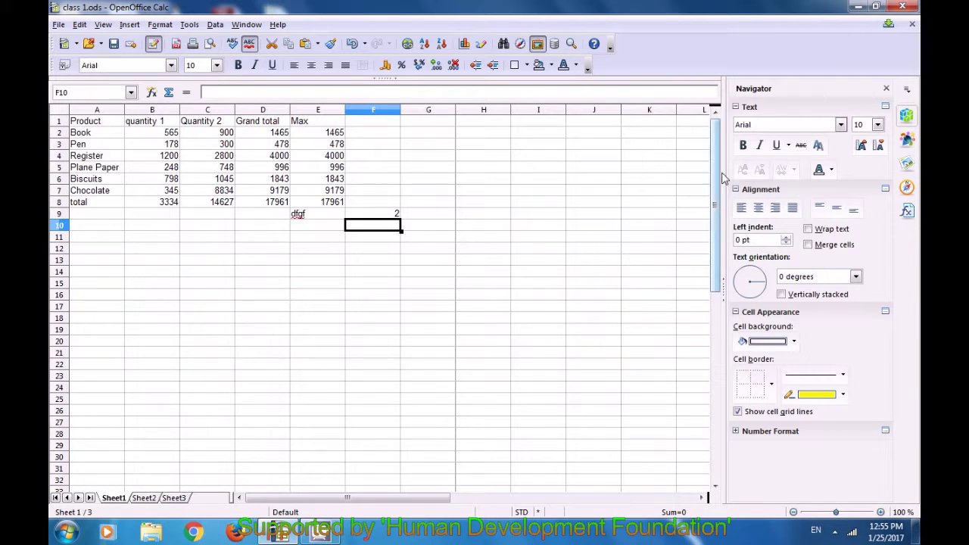
Open secure class 1.pdf in Adobe Reader with its password, check the product table, then close it
click(858, 9)
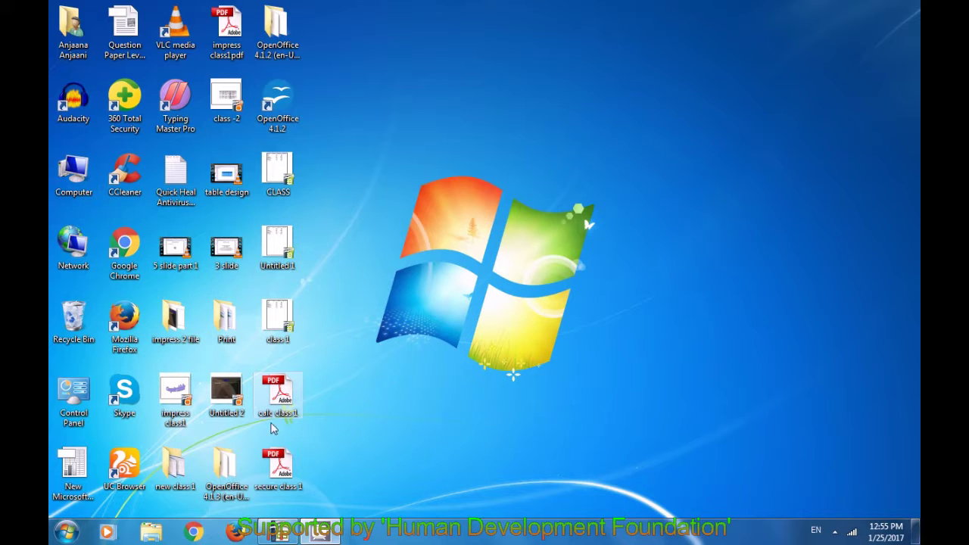
click(274, 466)
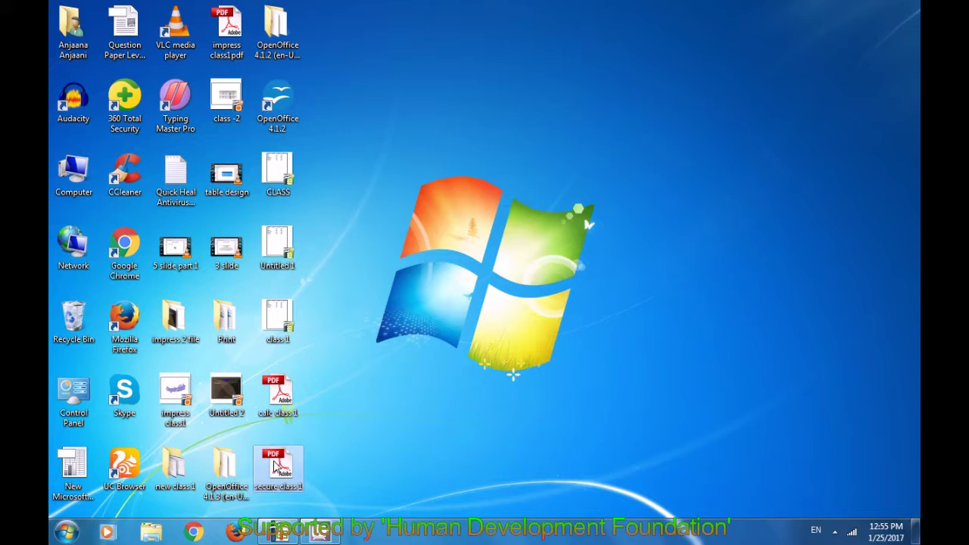
double_click(274, 466)
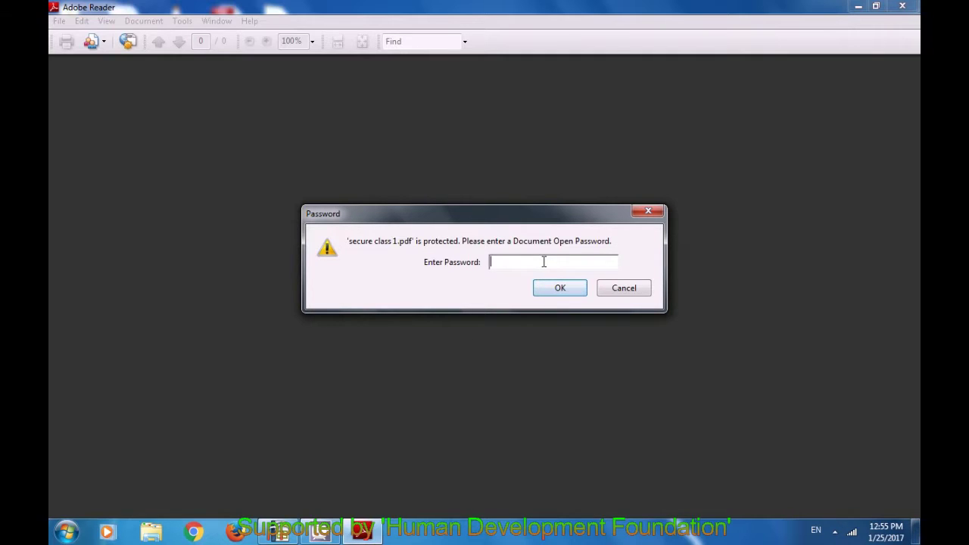
text(****)
click(559, 290)
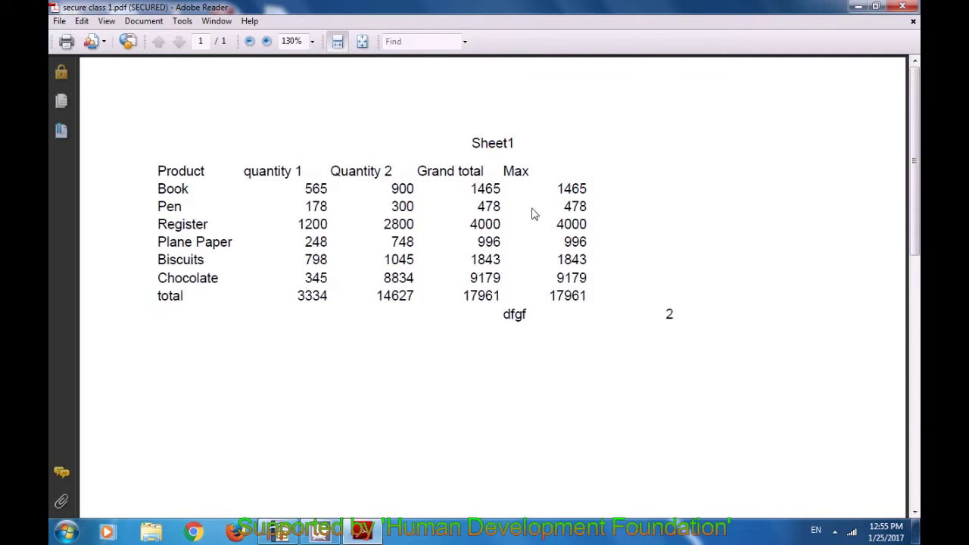
click(898, 10)
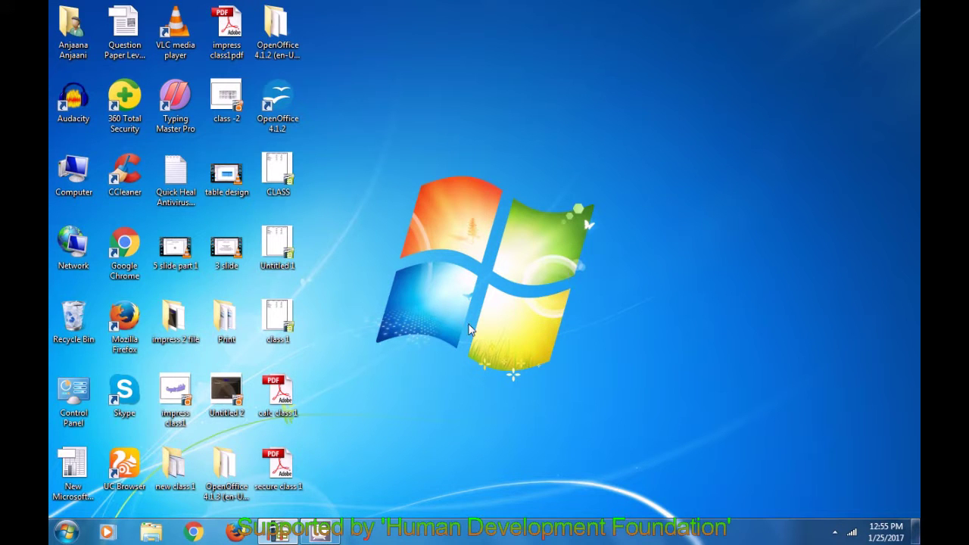
Restore the class 1.ods window and select the stray dfgf entry in E9
click(279, 532)
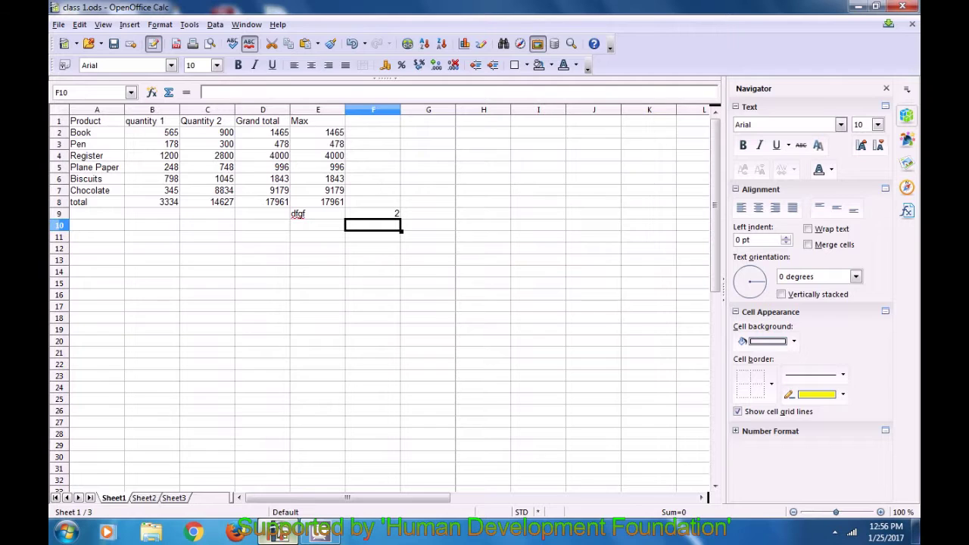
click(405, 230)
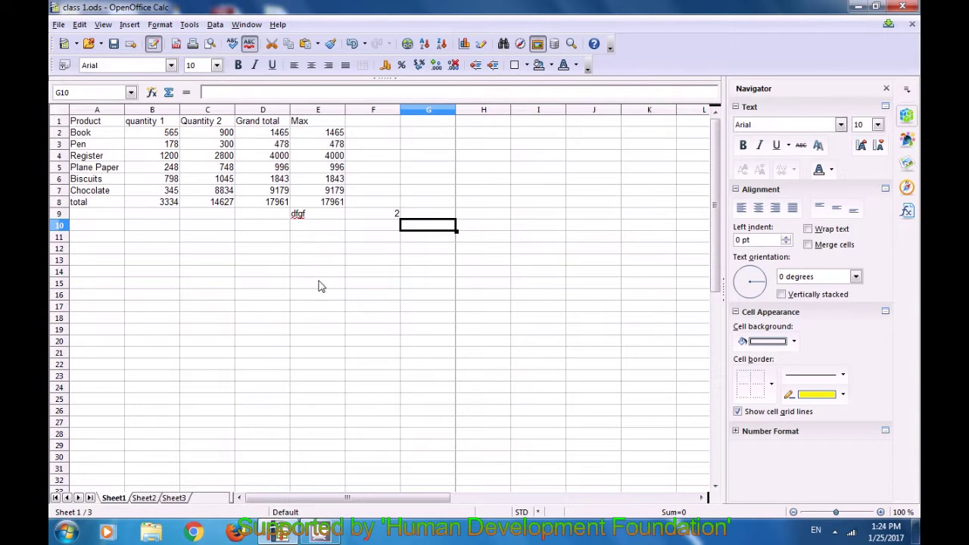
click(302, 217)
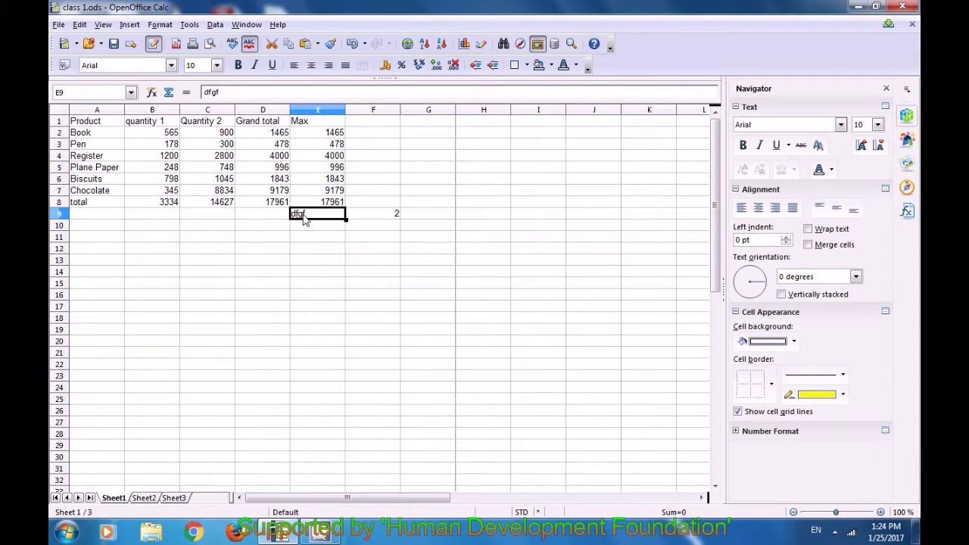
Delete the stray dfgf in E9 and the 2 in F9
key(Delete)
click(396, 219)
key(Delete)
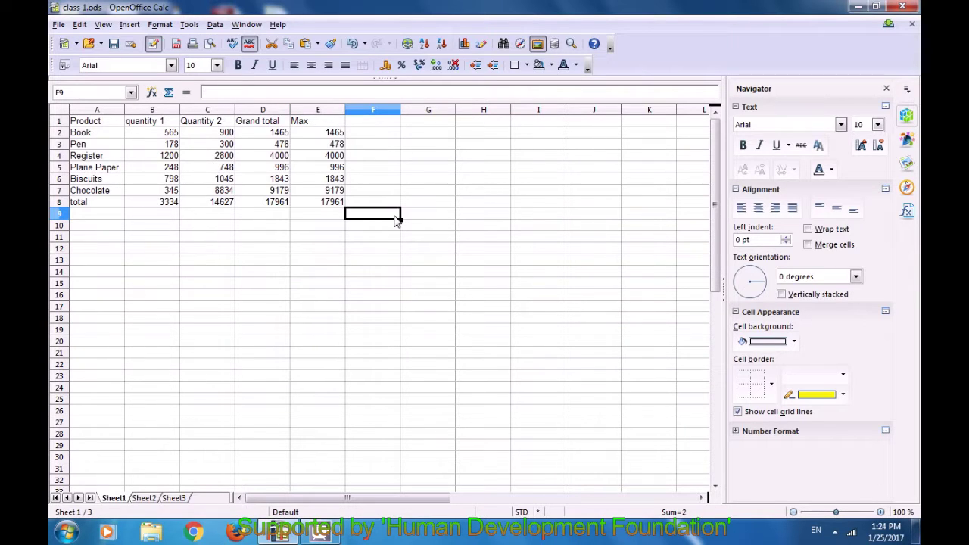
Head column F with 'if' and start an =if( formula in F2
click(374, 123)
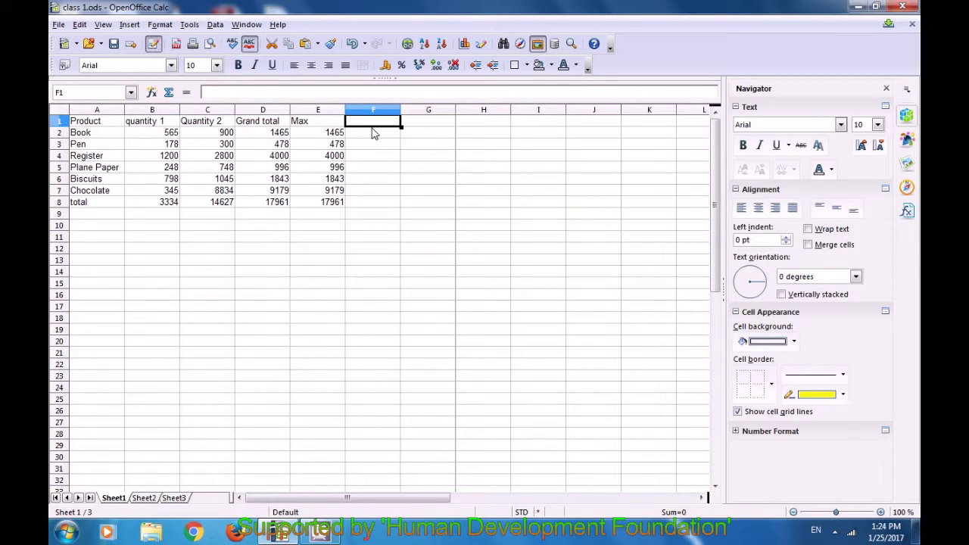
text(if)
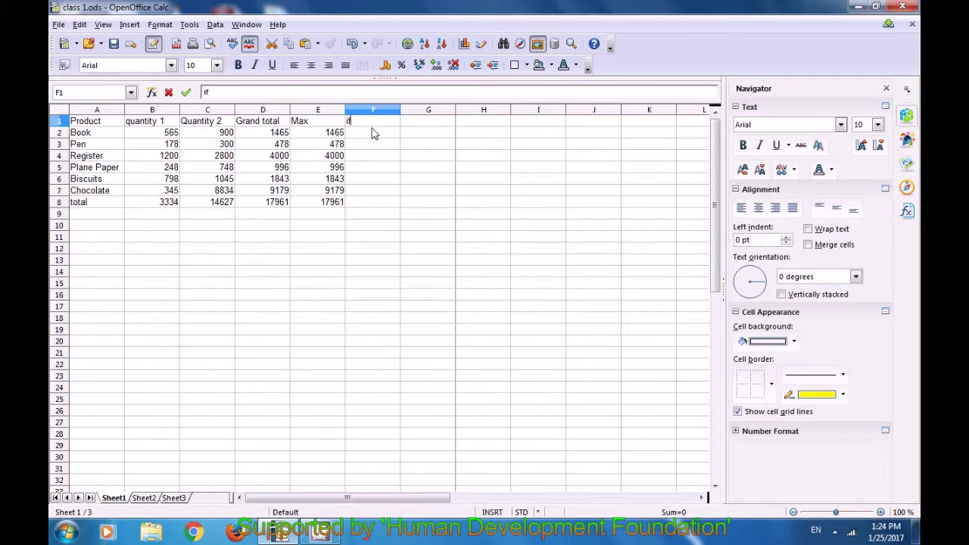
click(372, 133)
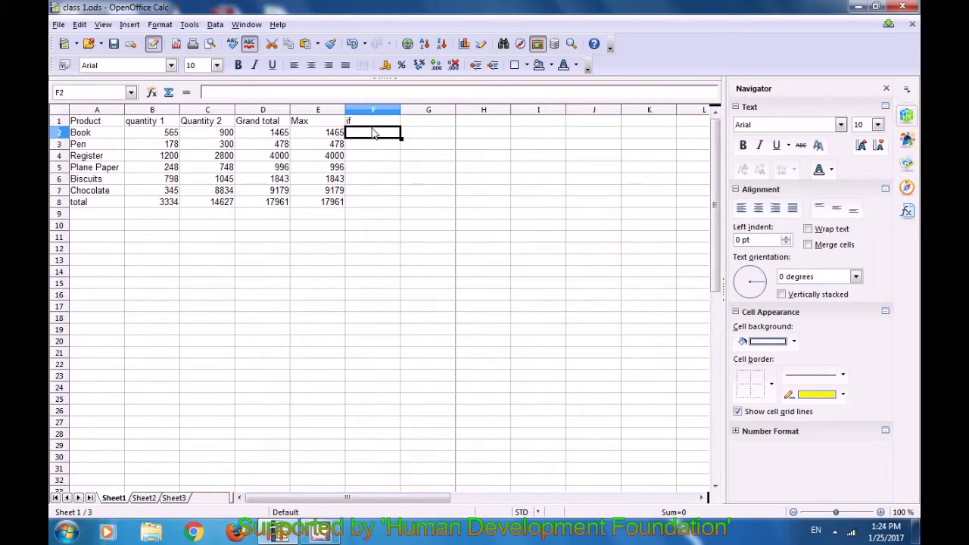
text(=if)
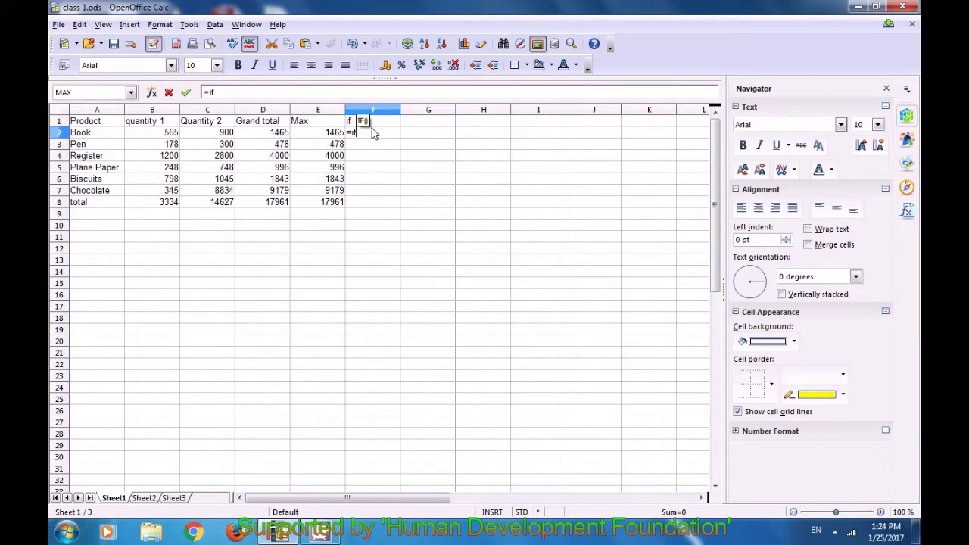
text(()
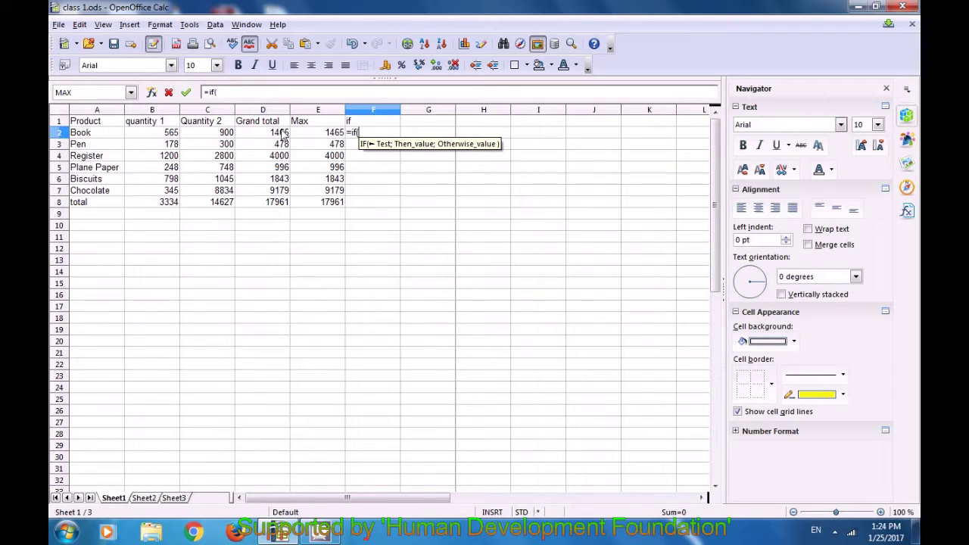
Complete F2 as =if(D2>1000;"ok";"cancel") so Book shows ok
click(258, 134)
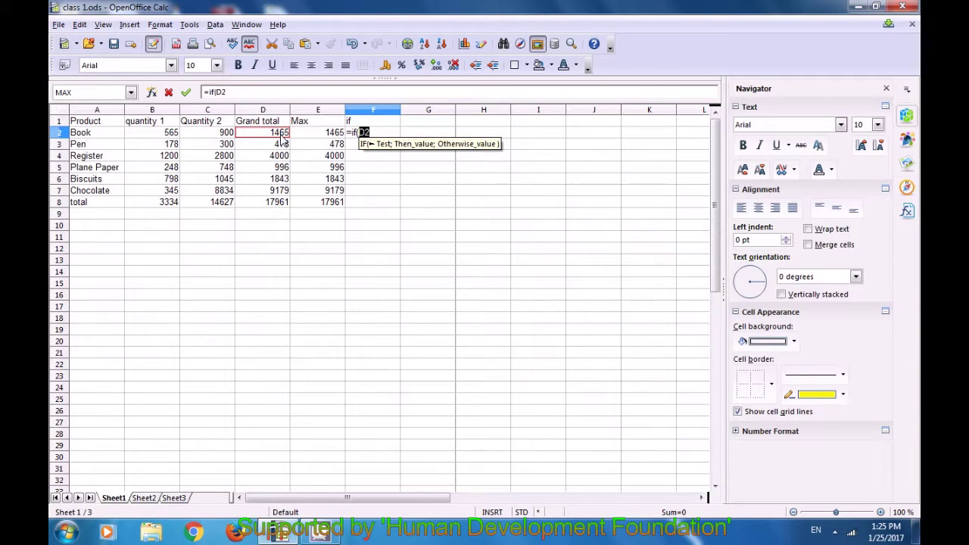
text(>100)
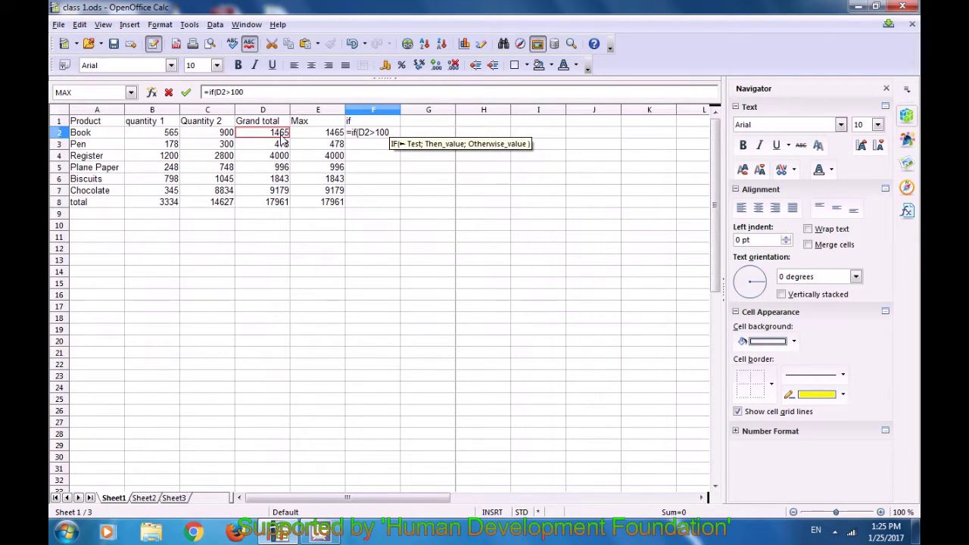
text(0)
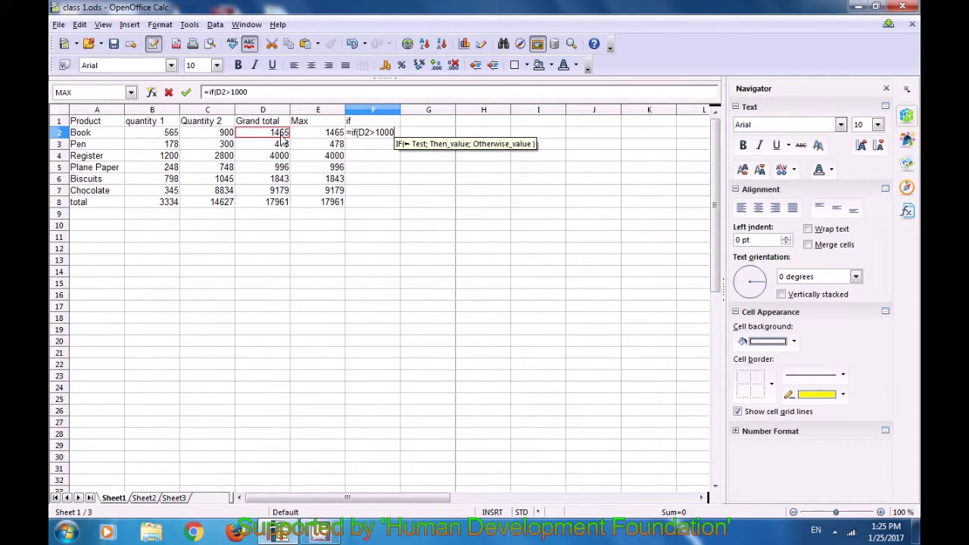
text(;)
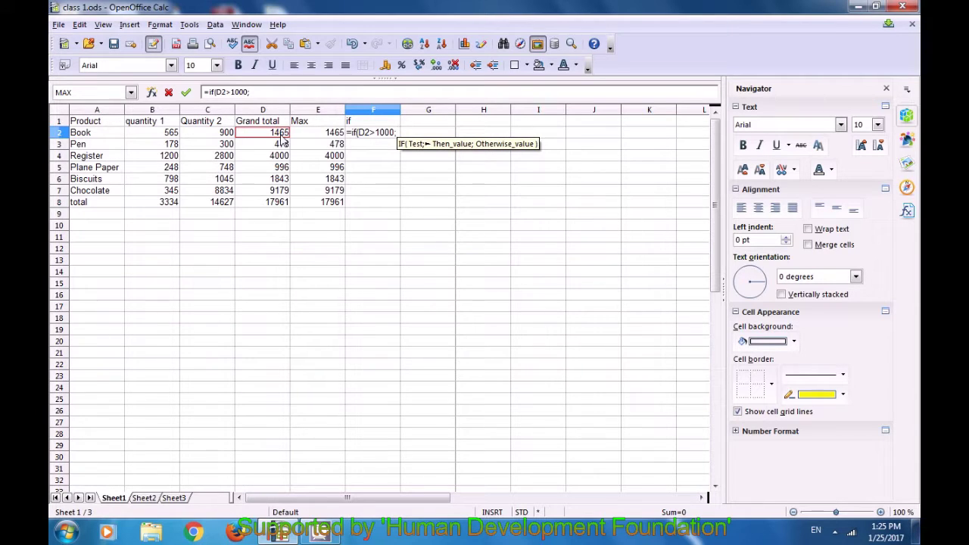
text(")
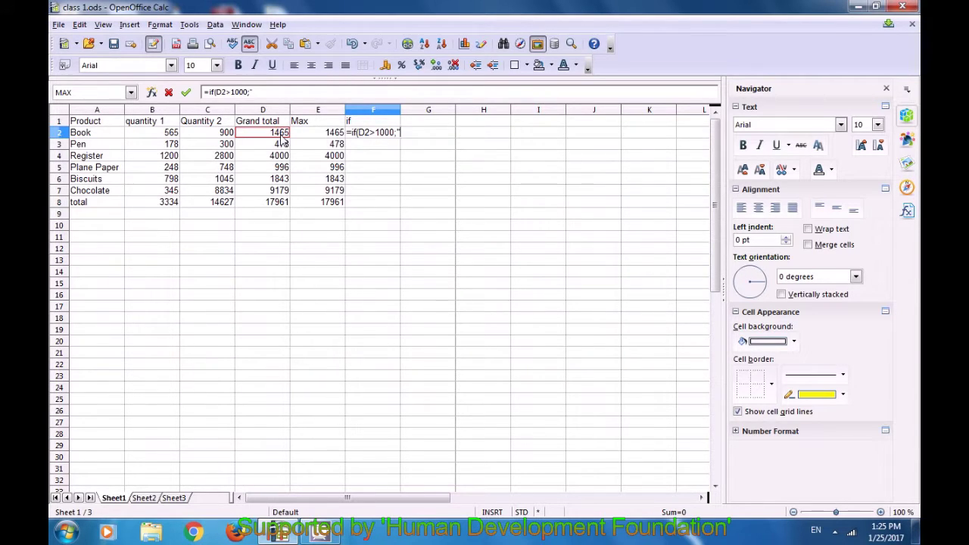
text(ok";)
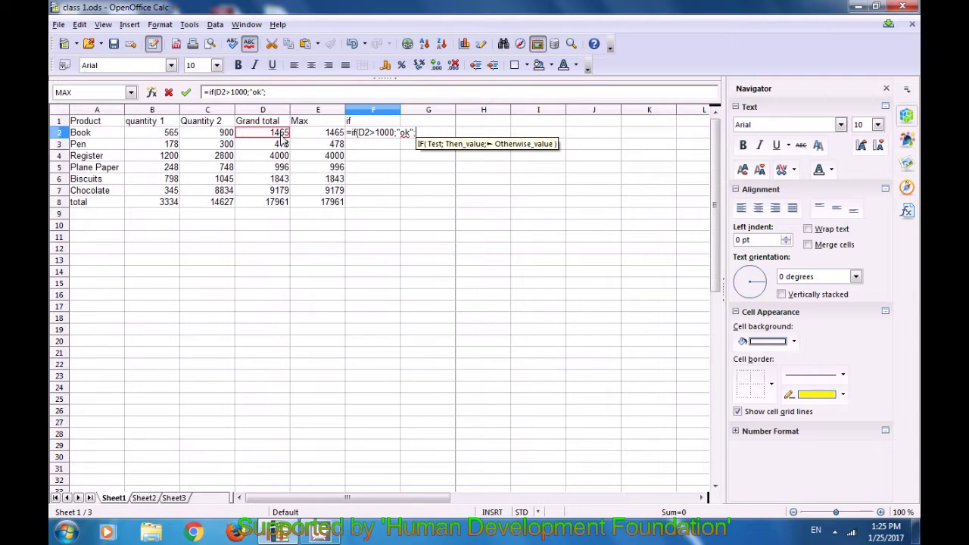
text("ca)
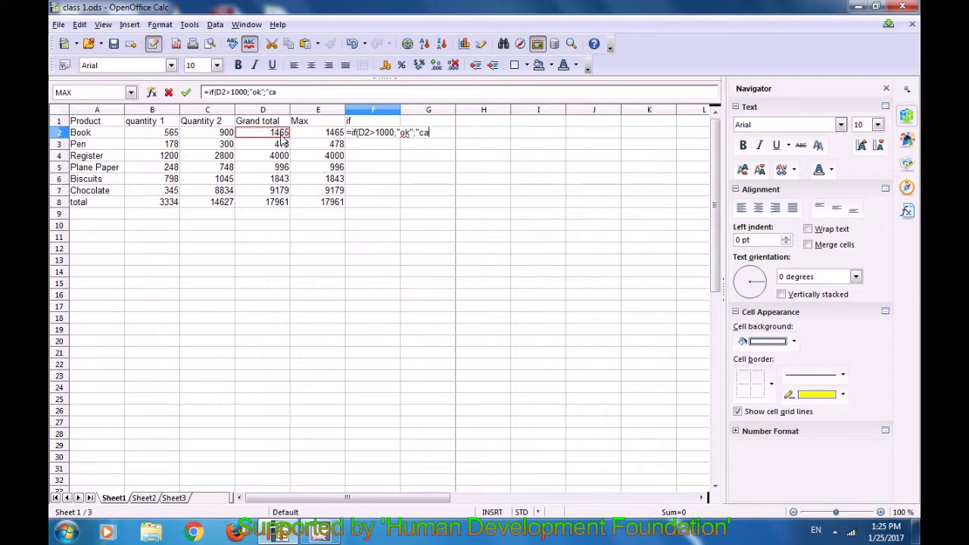
text(ncel")
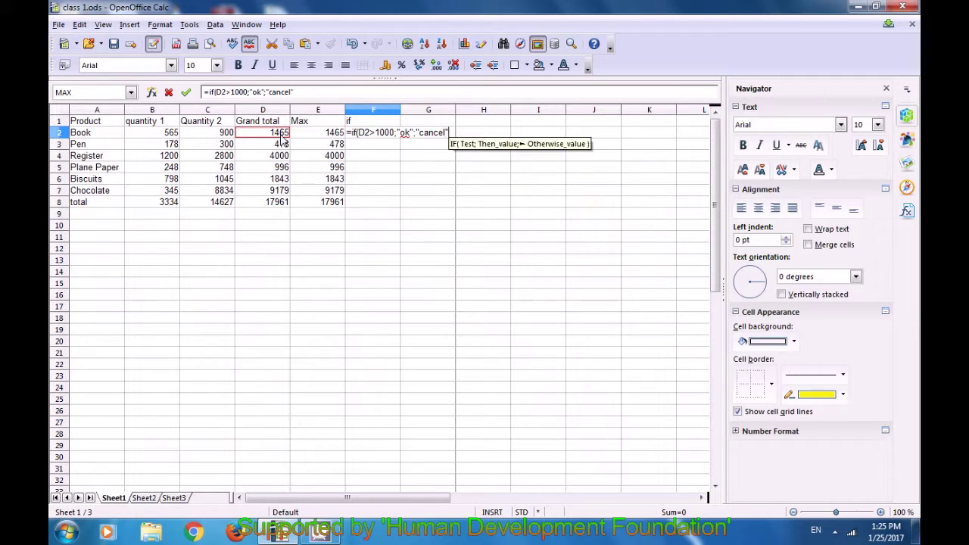
text())
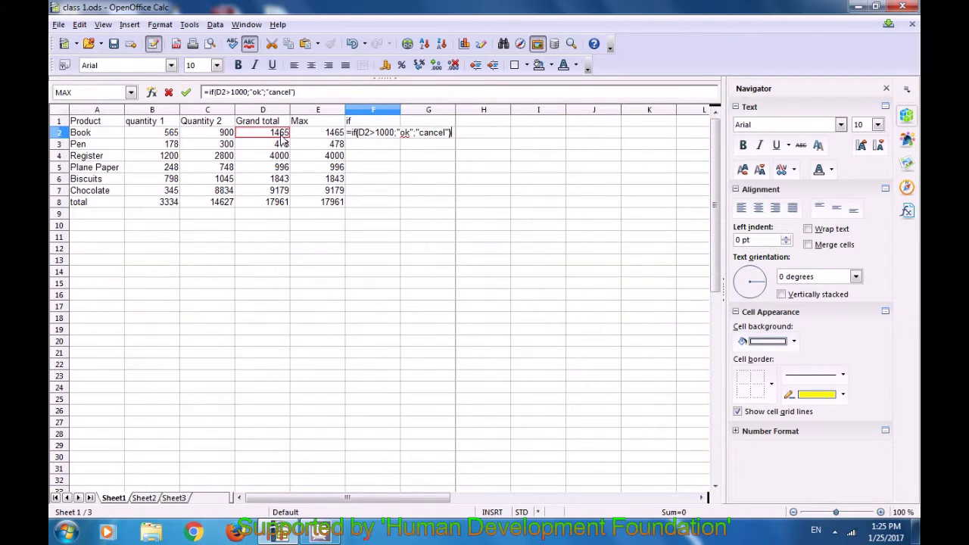
key(Return)
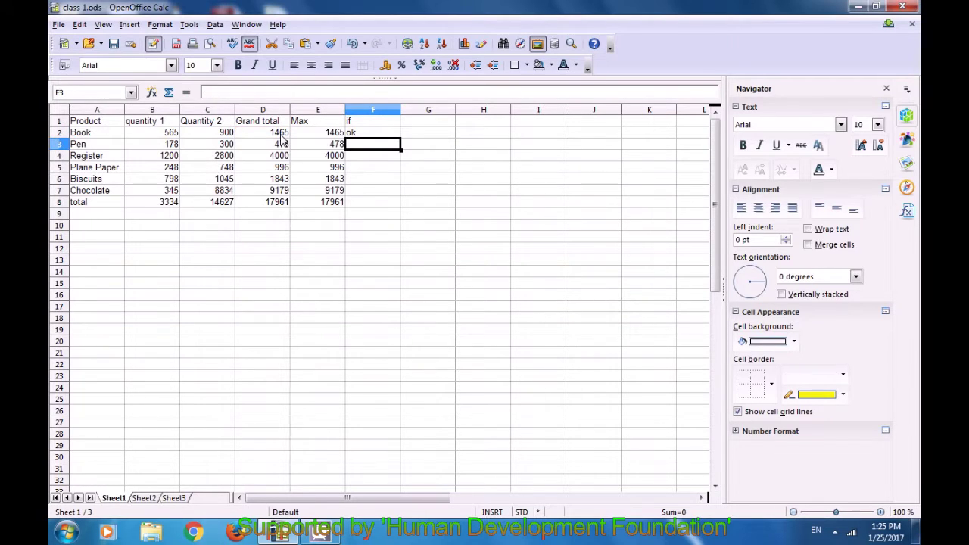
Fill the IF formula from F2 down to F8, then print the sheet directly
click(357, 137)
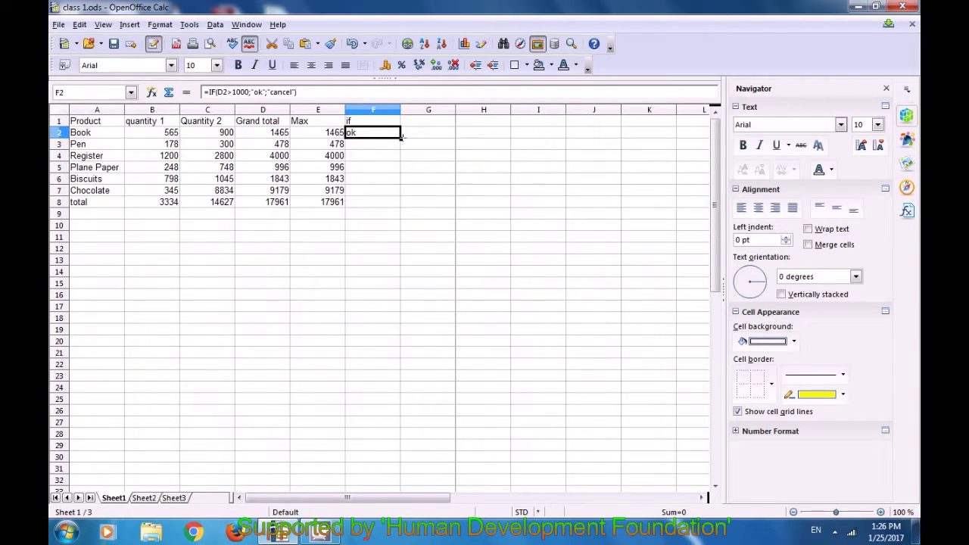
drag(401, 145, 405, 214)
click(404, 226)
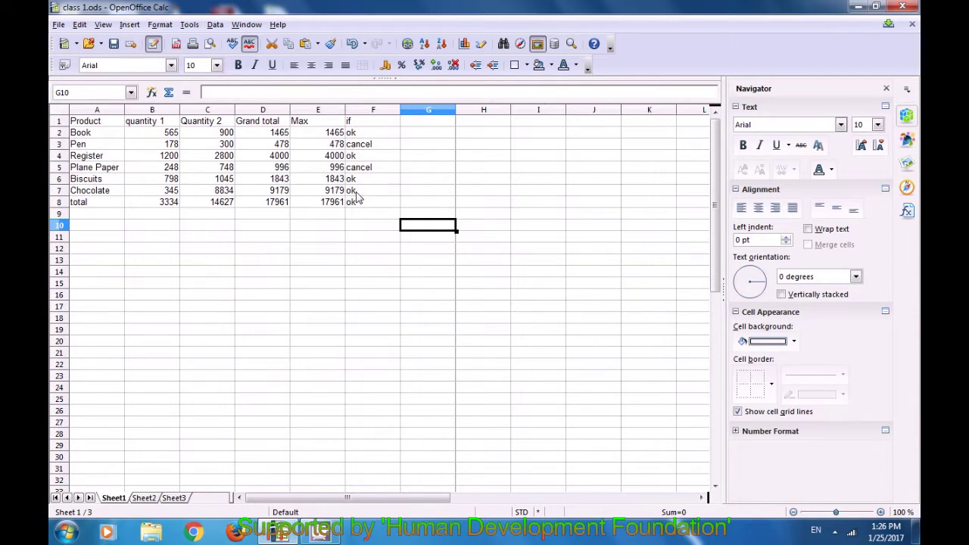
click(361, 226)
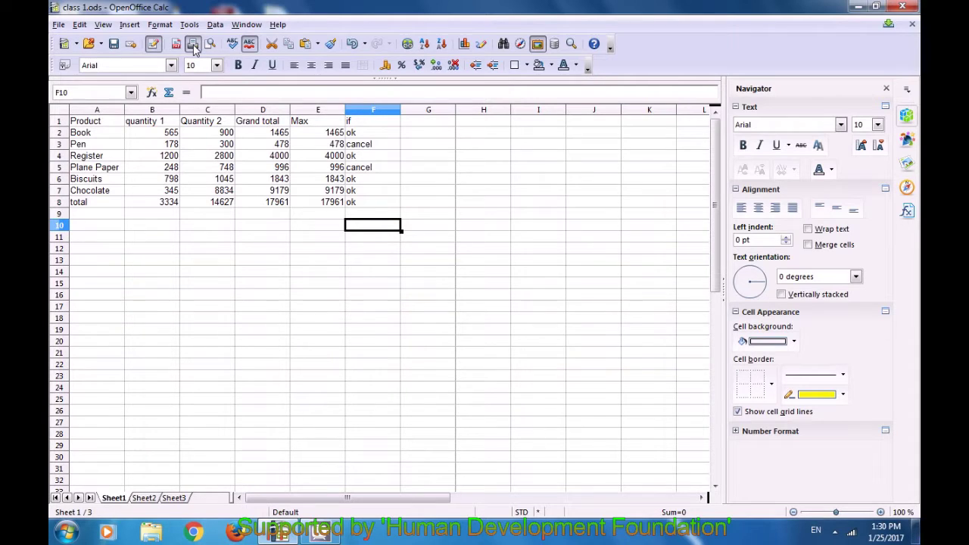
click(193, 46)
In Page Preview, enlarge the print scale so the table spans three pages, zooming to inspect
click(211, 44)
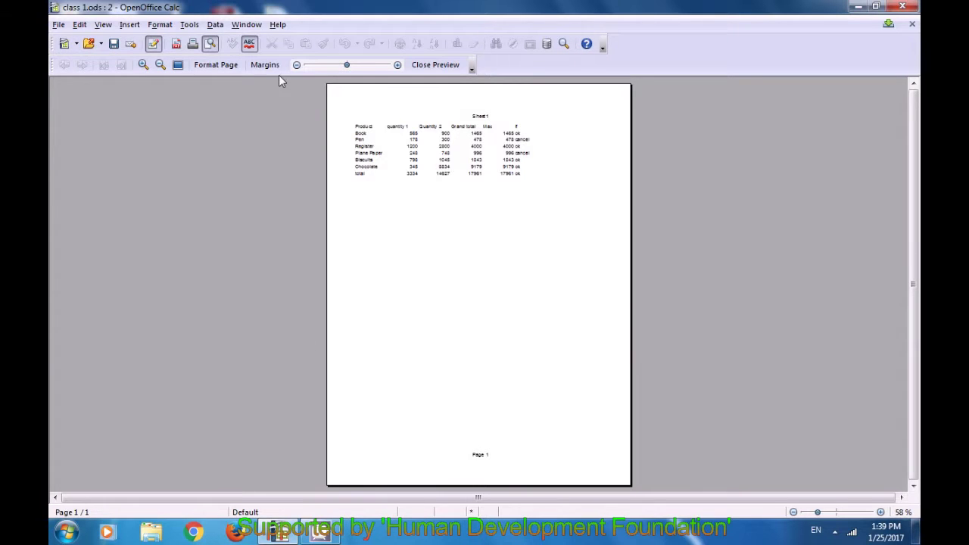
drag(341, 66, 375, 66)
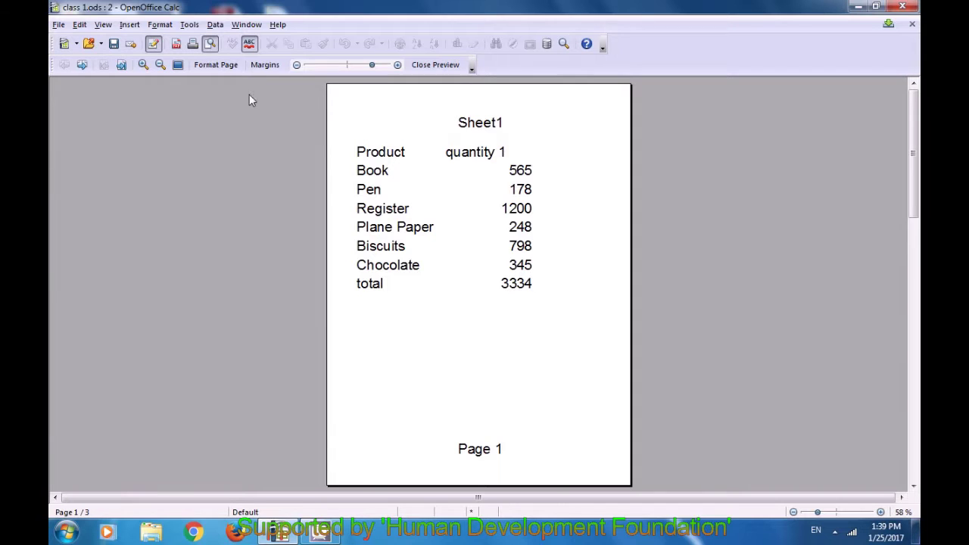
click(147, 65)
click(159, 65)
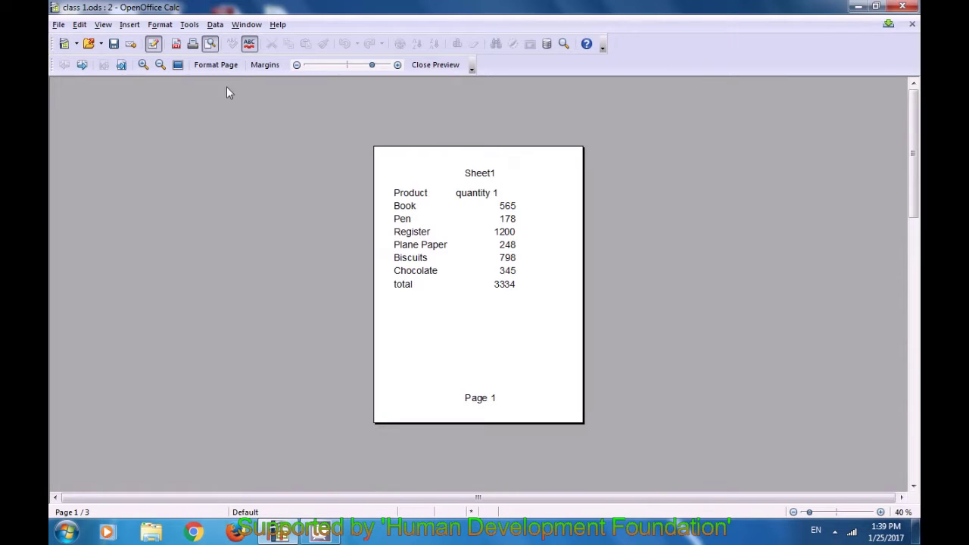
click(221, 66)
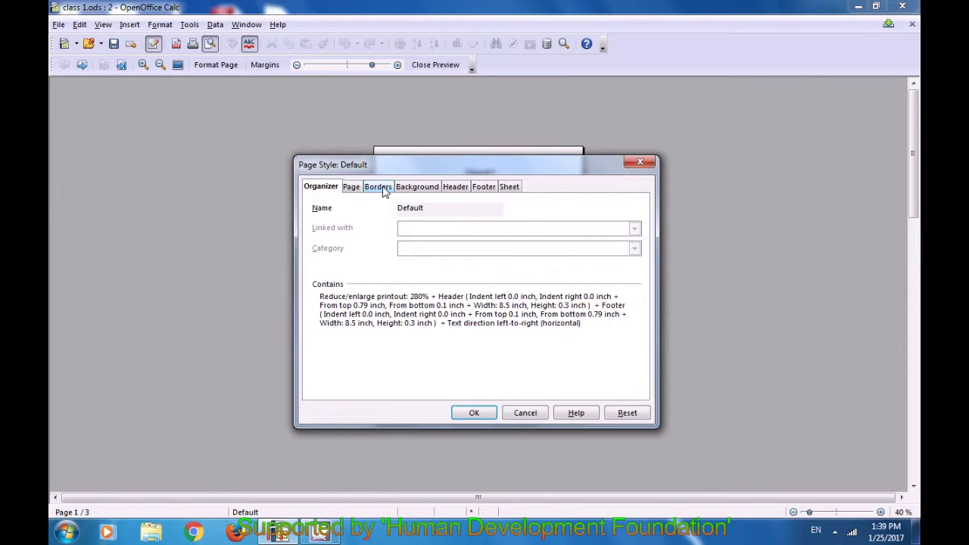
click(351, 187)
click(372, 191)
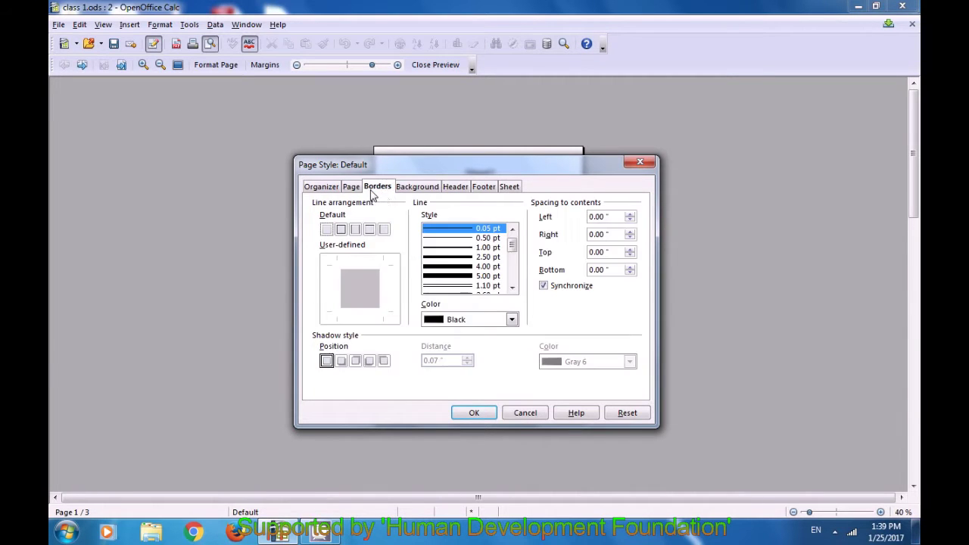
click(416, 195)
click(458, 195)
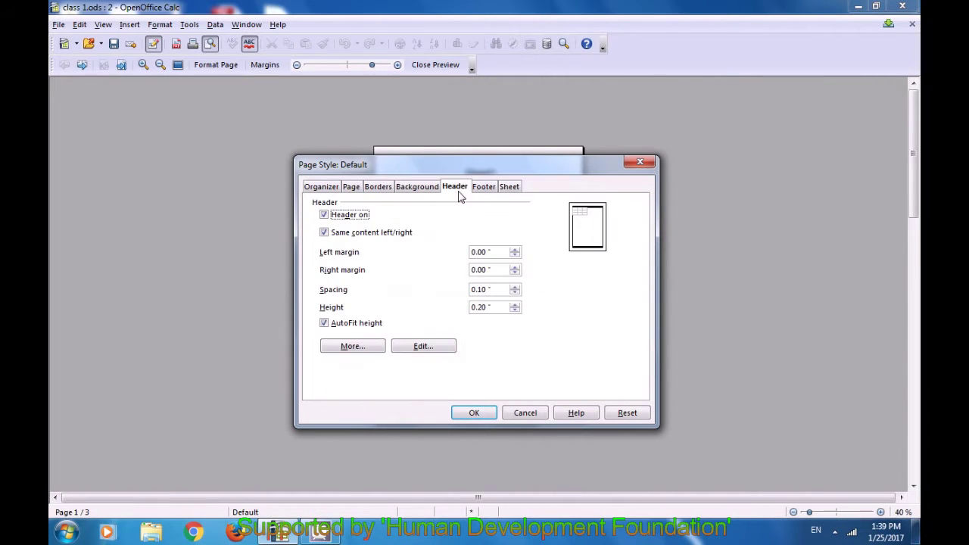
click(481, 192)
click(505, 193)
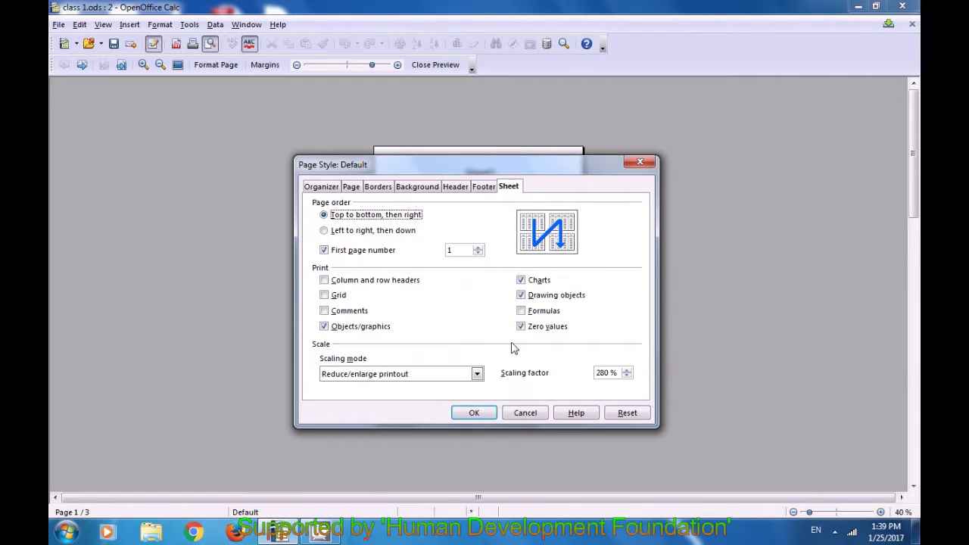
click(640, 162)
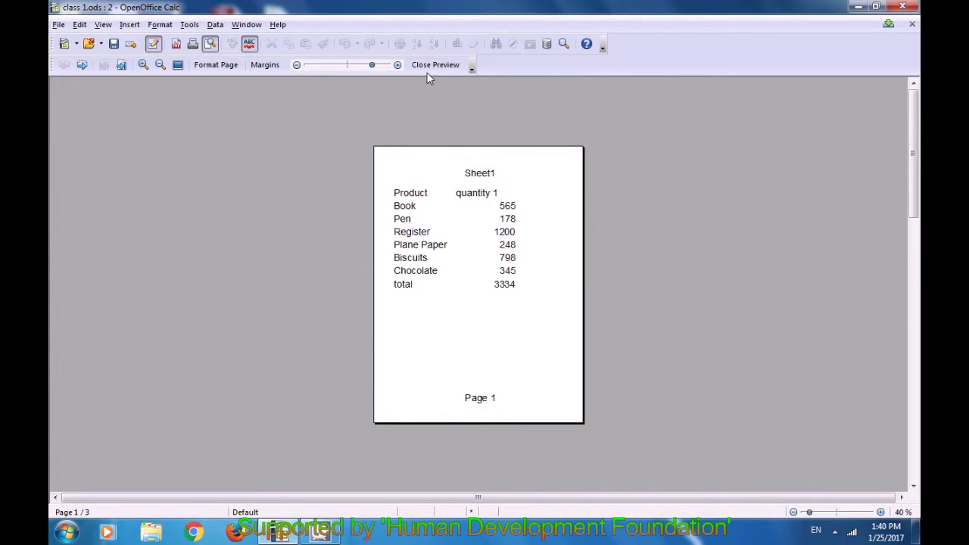
Close the print preview to get back to the normal editing view of class 1.ods
click(429, 66)
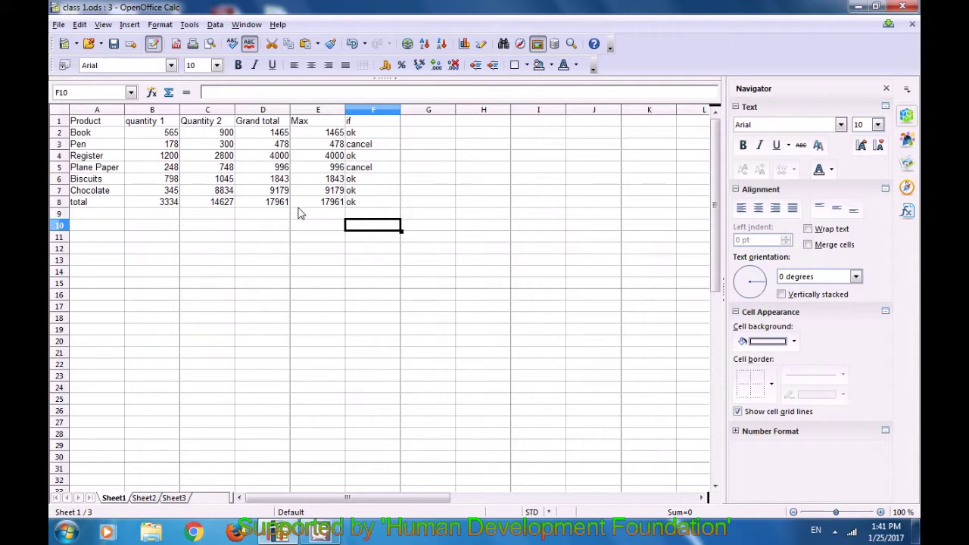
click(104, 252)
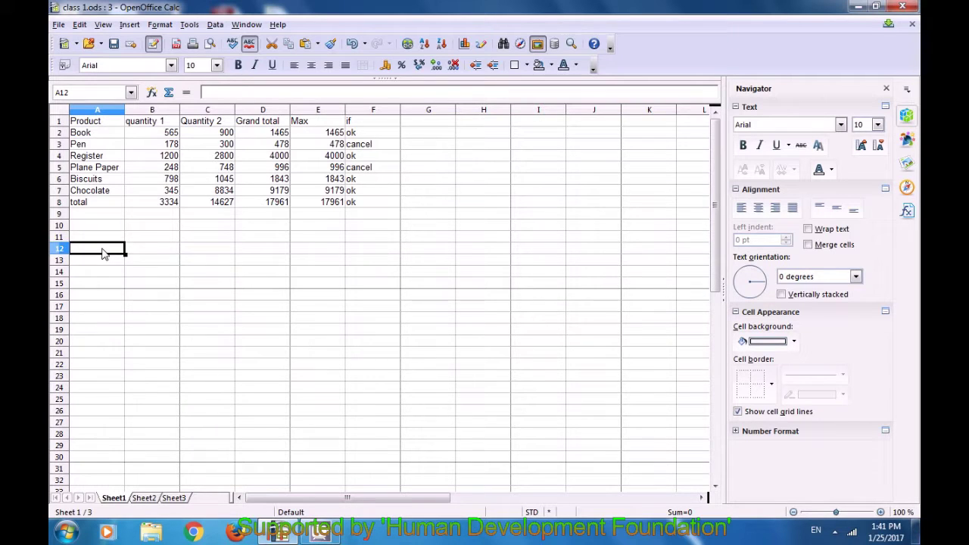
text(spre)
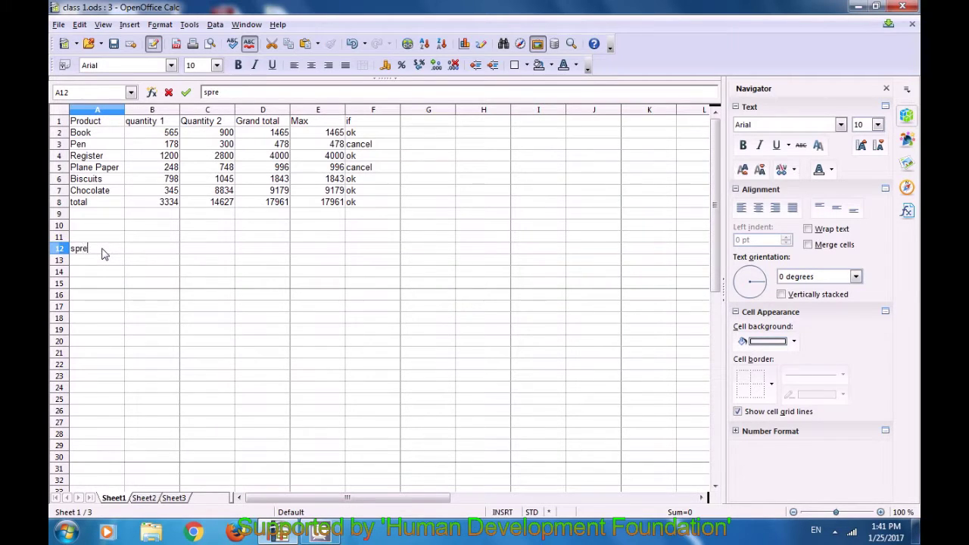
text(adshet)
key(Return)
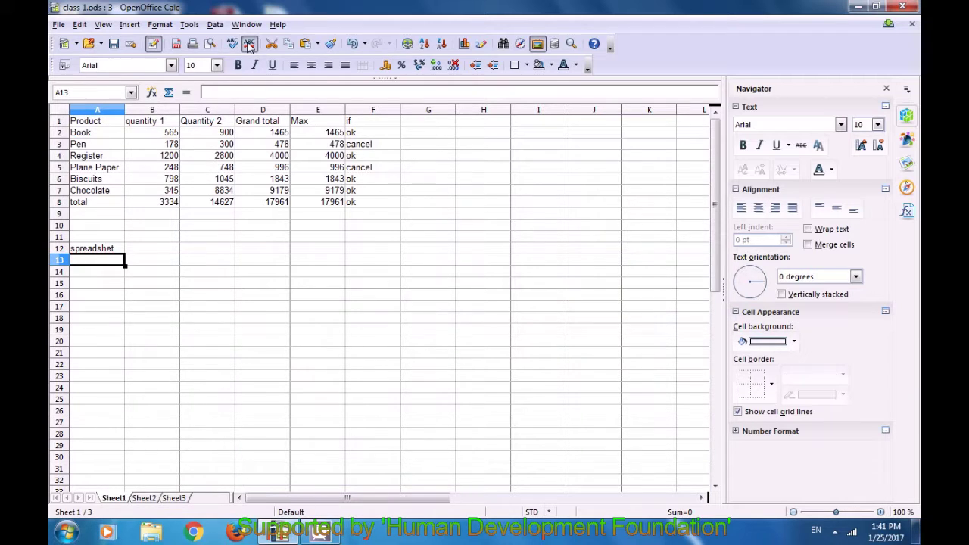
click(155, 253)
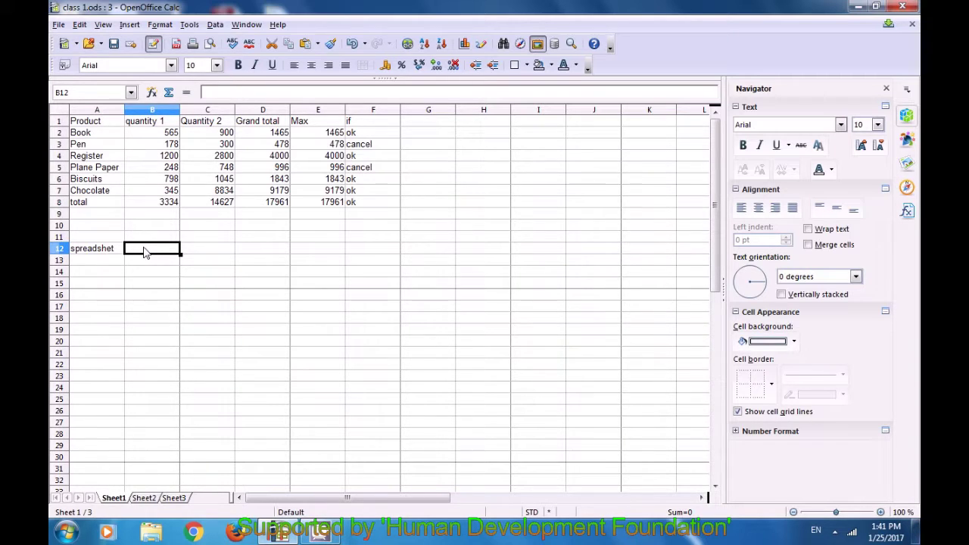
click(103, 253)
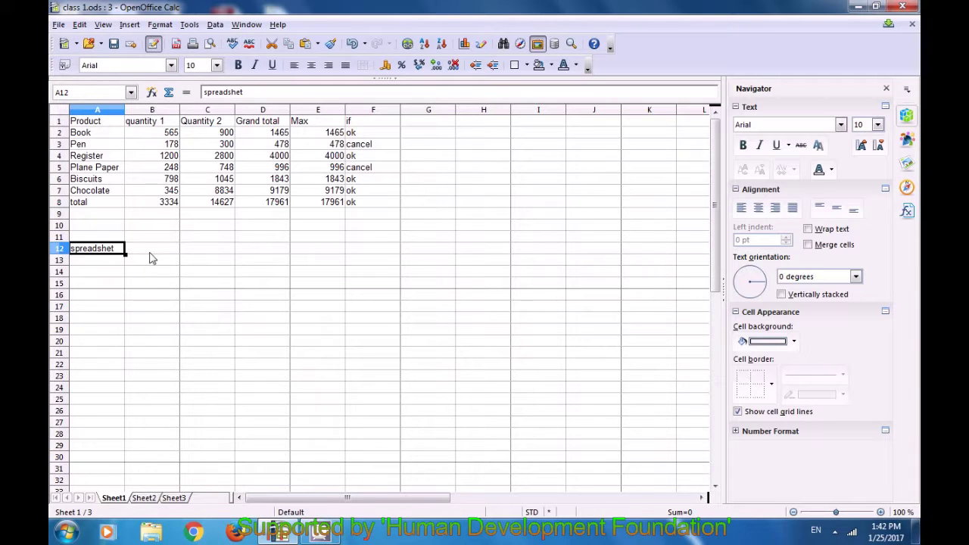
double_click(108, 252)
key(Tab)
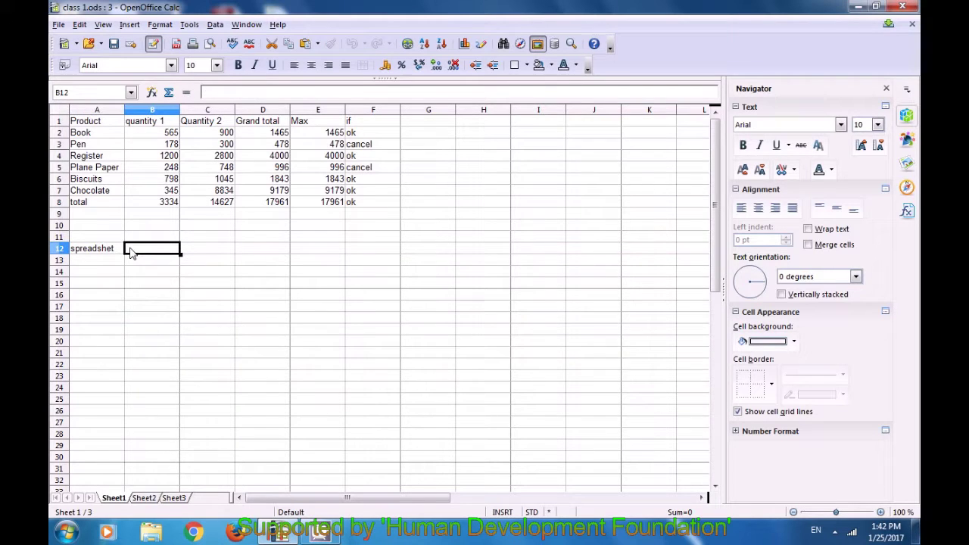
click(109, 254)
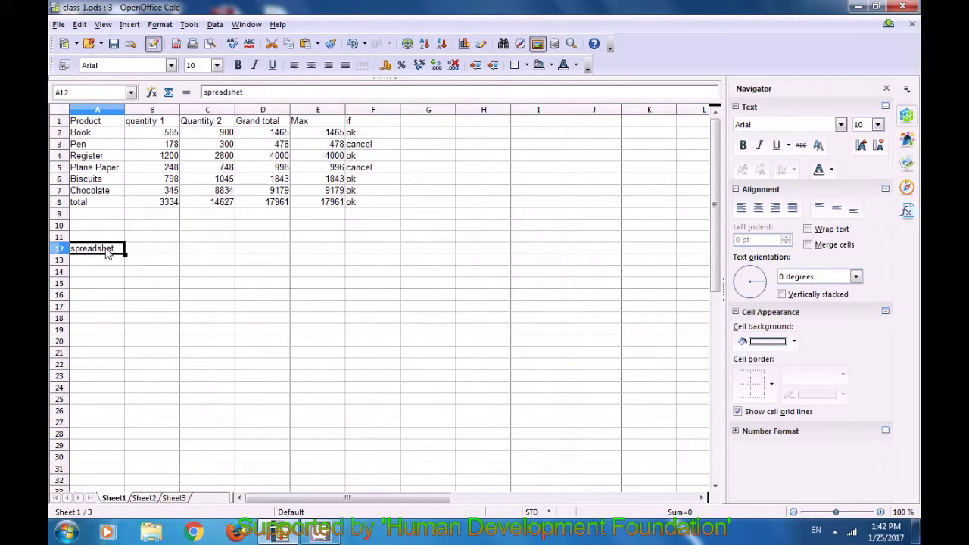
key(BackSpace)
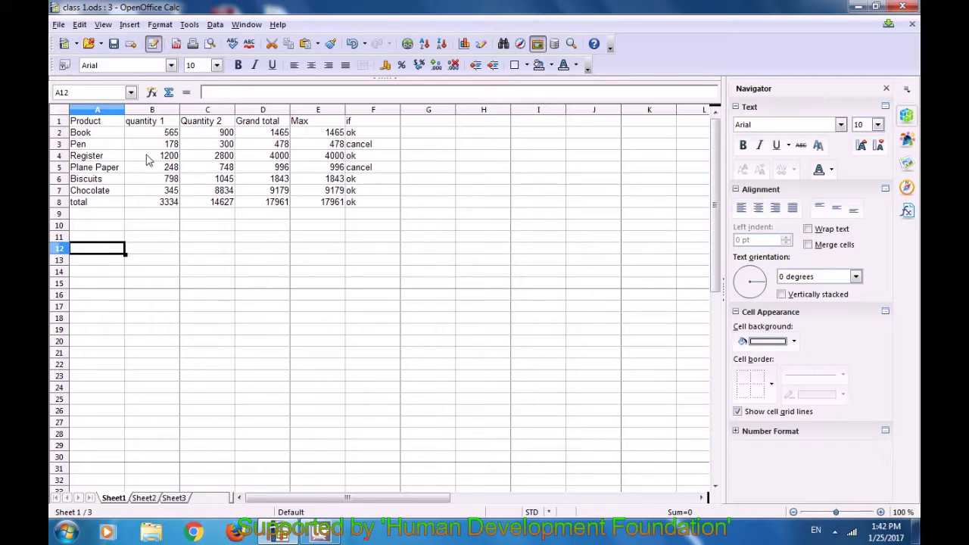
click(250, 46)
click(140, 252)
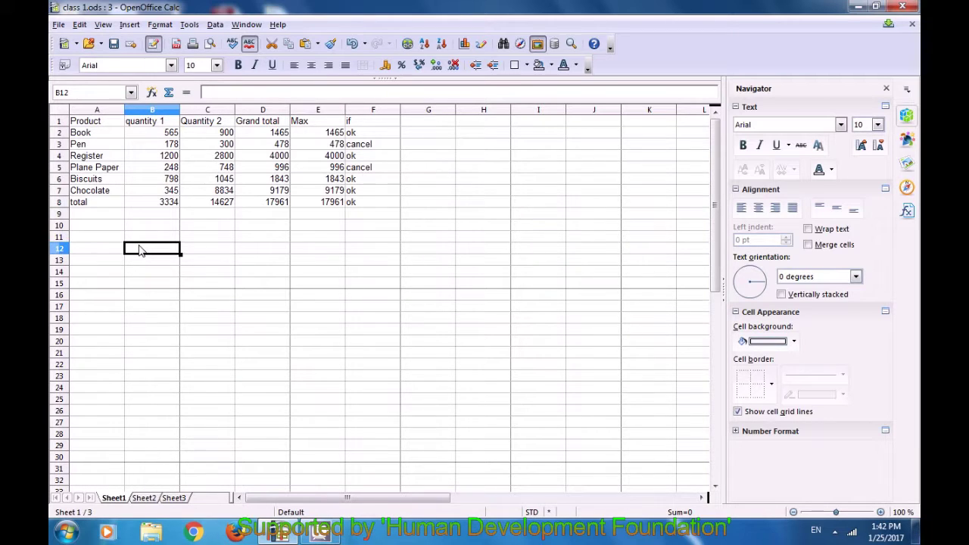
Enter 'Computr' in B12 and spell-check it, correcting it to 'Computer'
text(C)
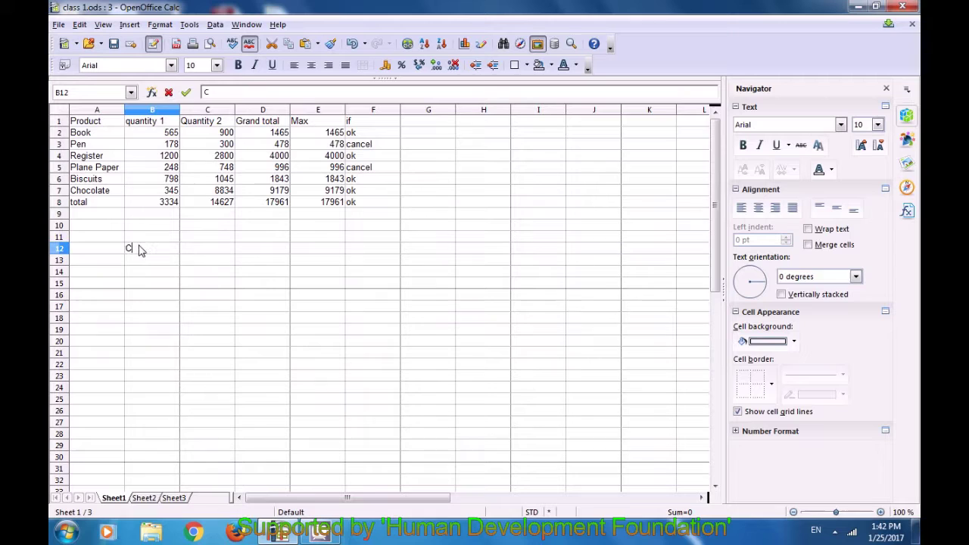
text(omputr)
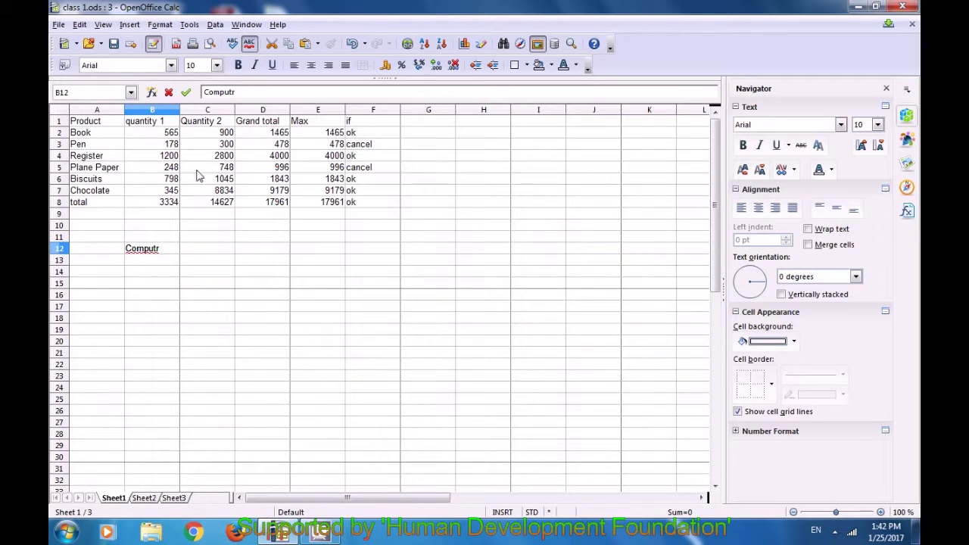
click(233, 44)
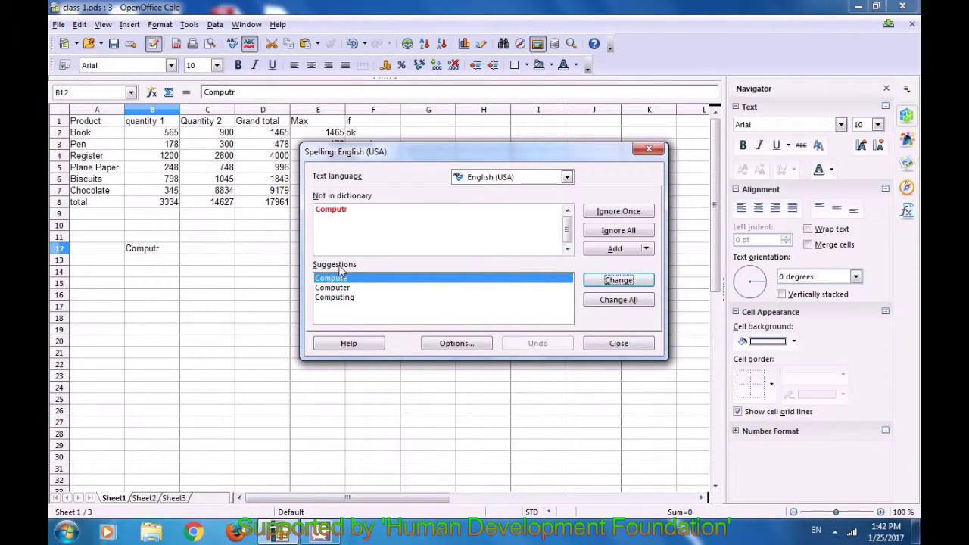
click(341, 288)
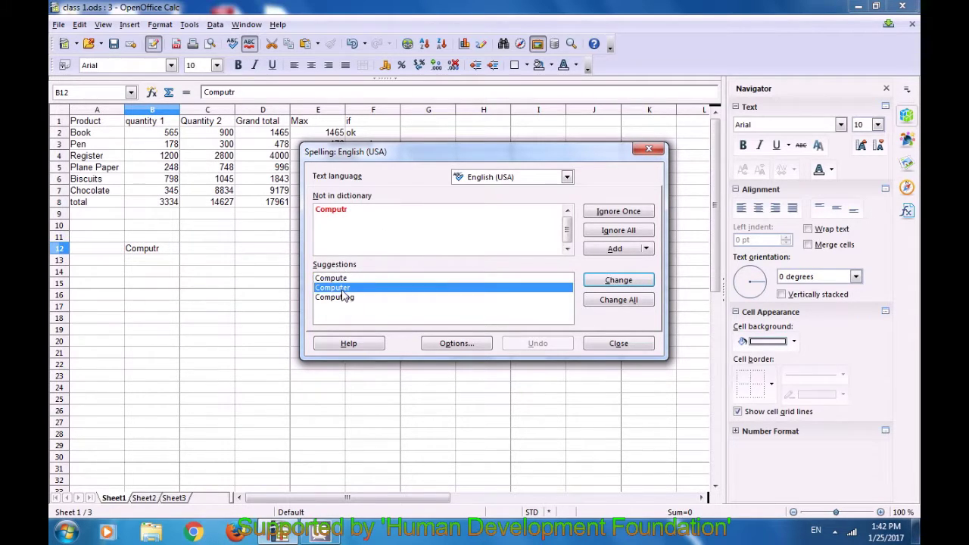
click(609, 280)
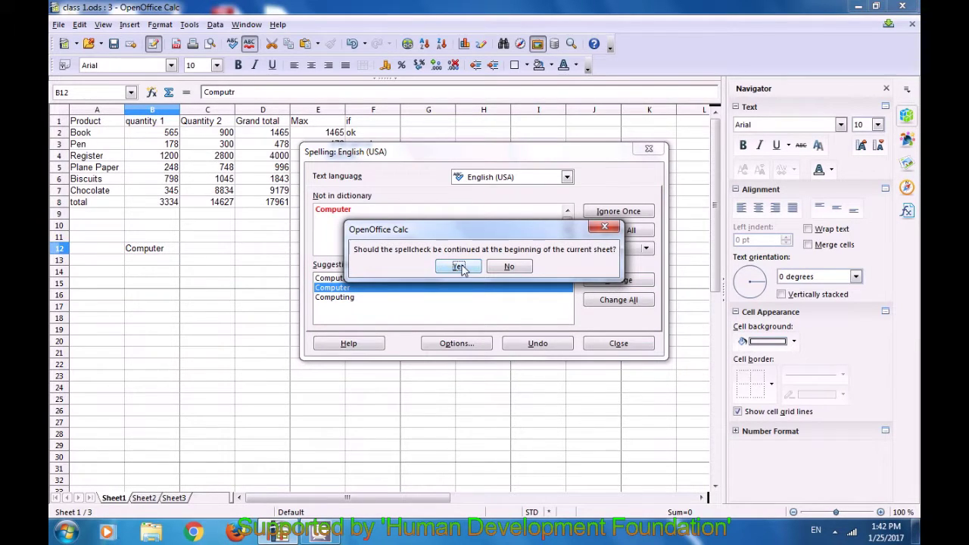
click(469, 271)
click(477, 277)
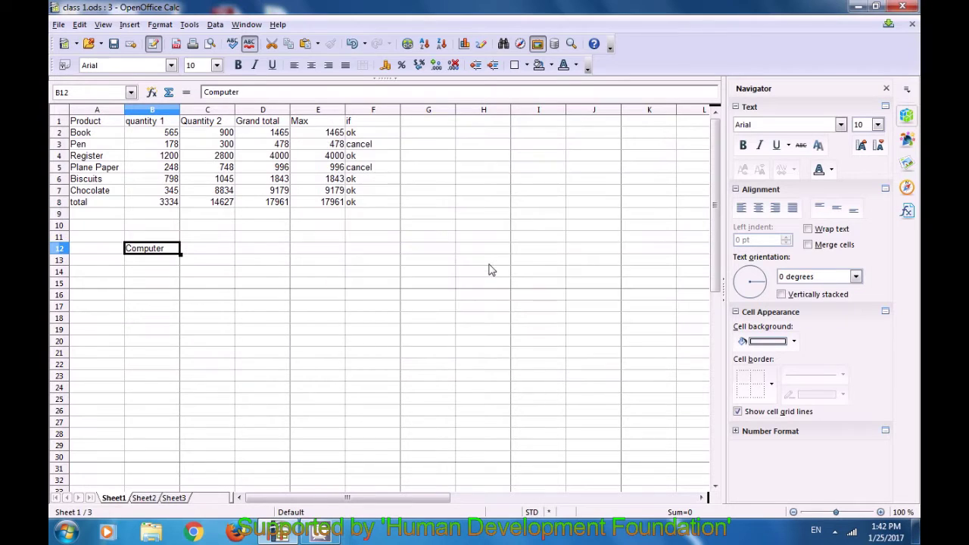
click(190, 280)
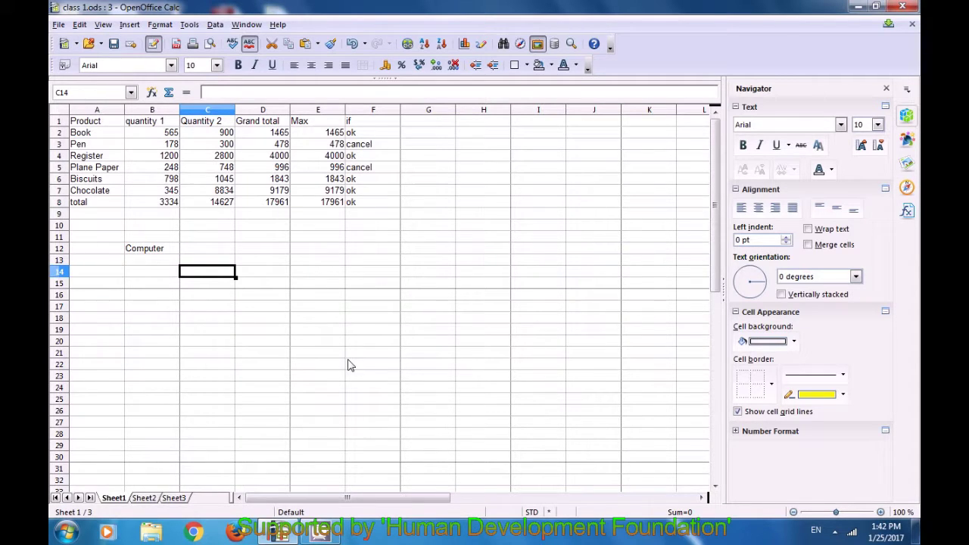
click(834, 530)
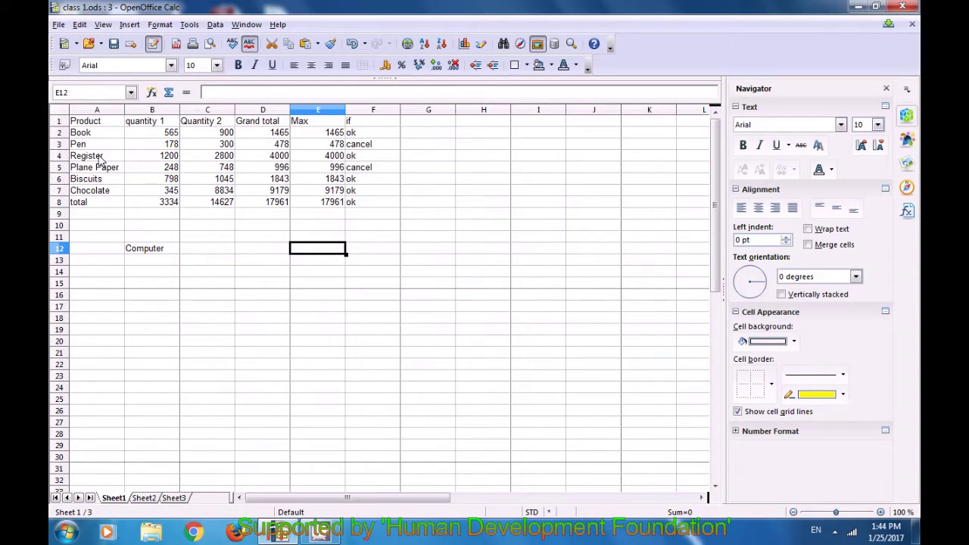
Cut the product table A1:F8 from Sheet1 and switch to the empty Sheet2
drag(90, 126, 367, 210)
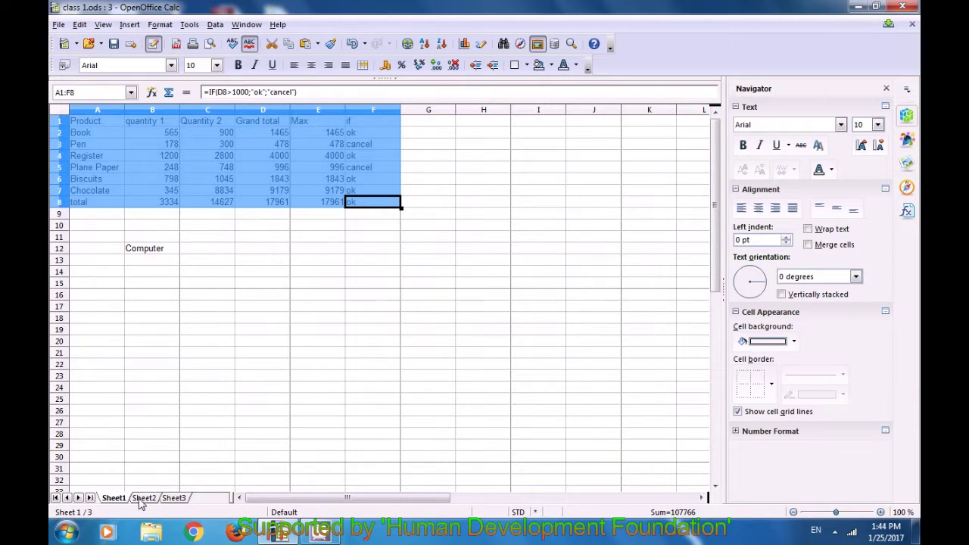
click(143, 498)
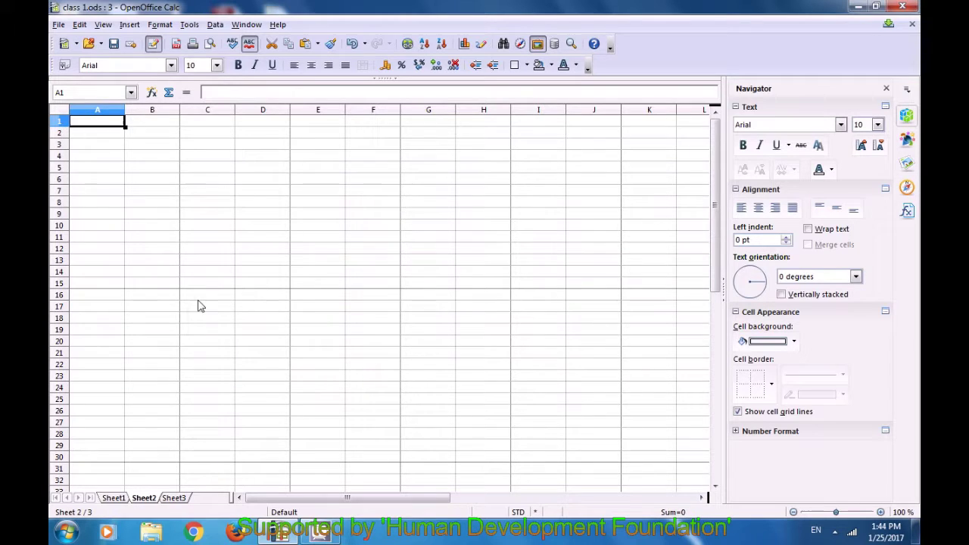
click(116, 498)
drag(91, 121, 351, 206)
key(ctrl+c)
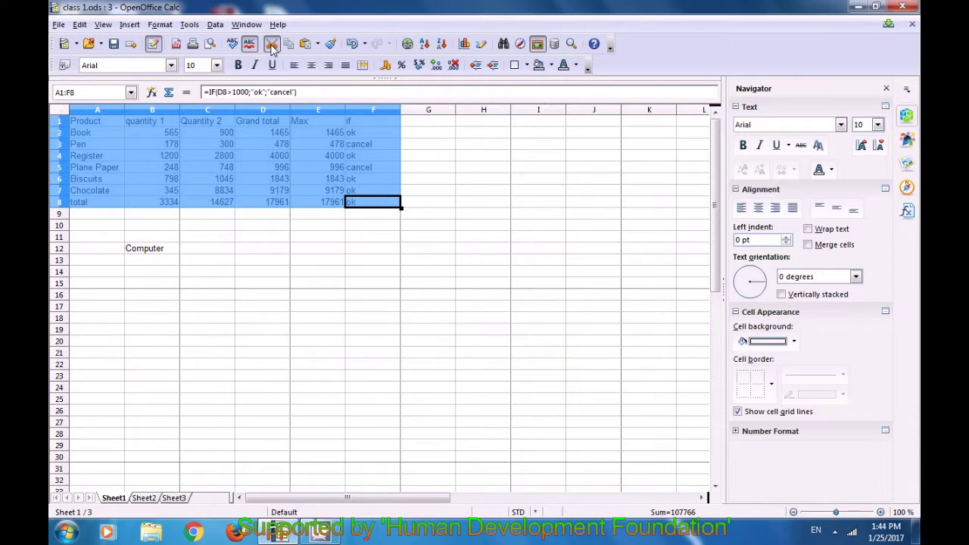
click(272, 45)
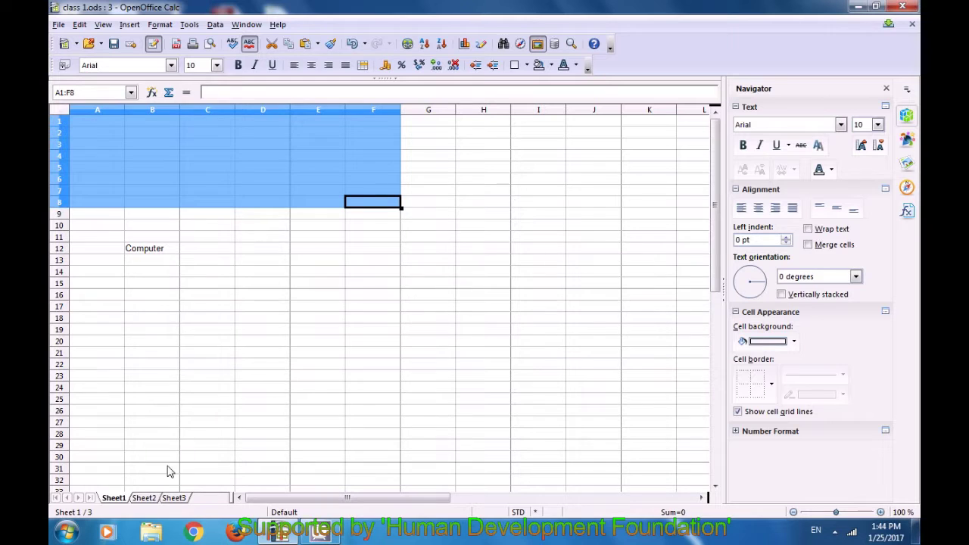
click(151, 503)
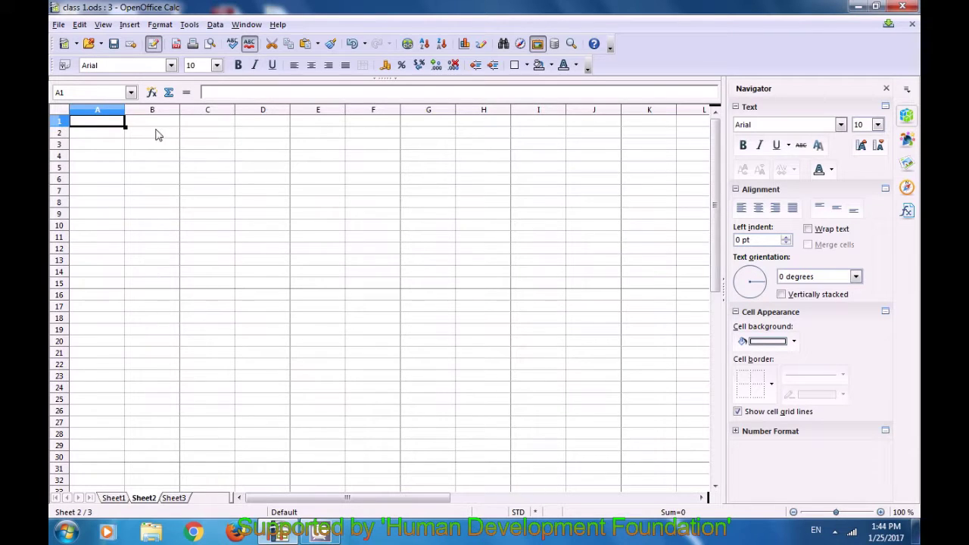
Paste the table at A1 of Sheet2, confirm Sheet1 no longer has it, then select A1:F8
click(306, 46)
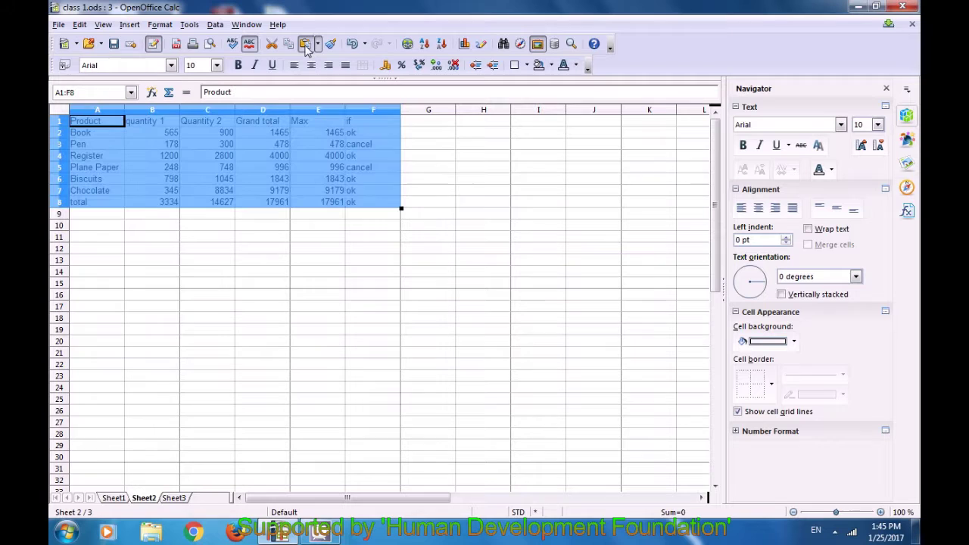
click(266, 240)
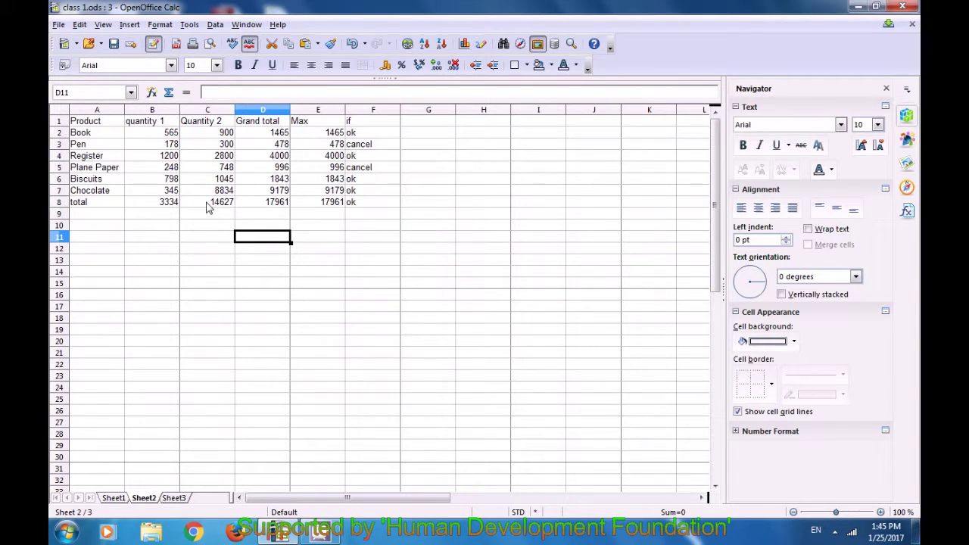
click(115, 493)
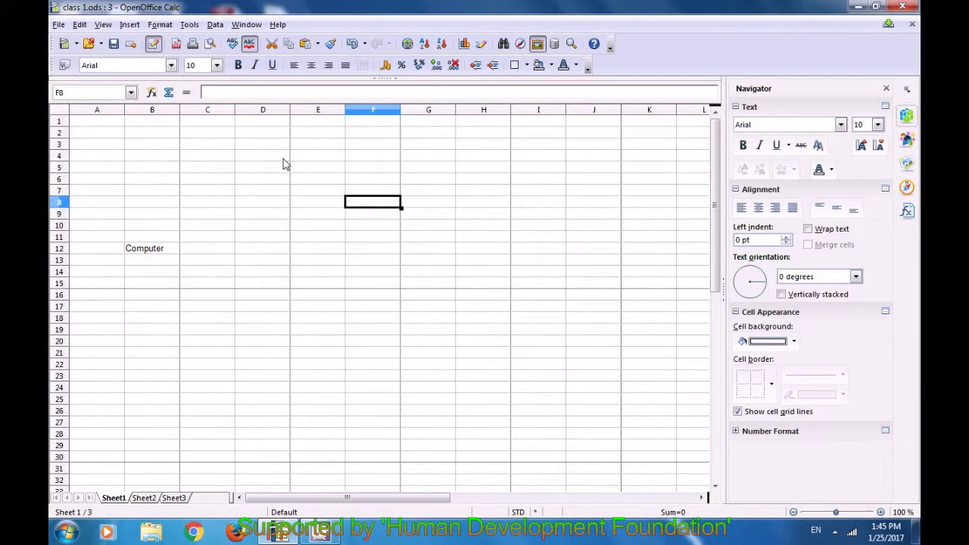
click(148, 498)
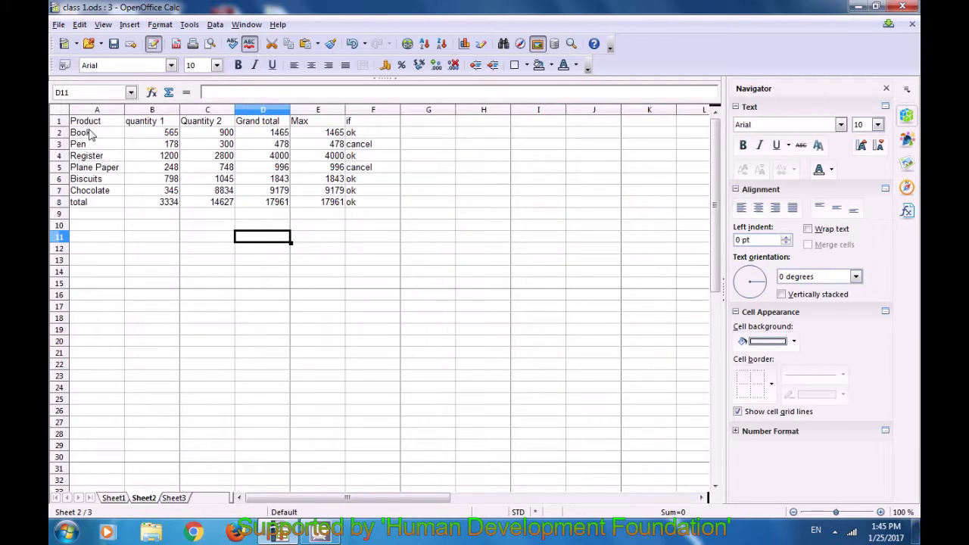
drag(90, 123, 361, 209)
key(ctrl+c)
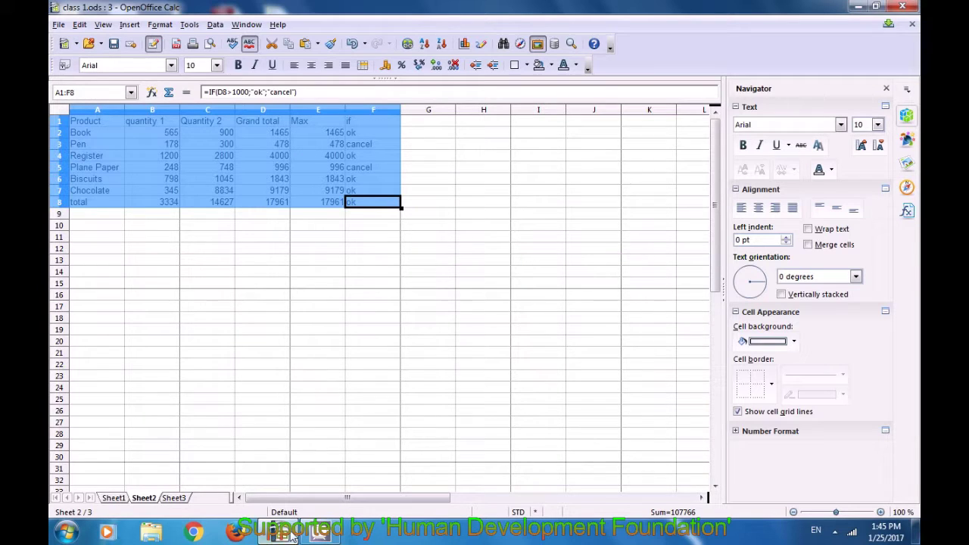
Paste the copied table at F8 on Sheet1, then clear that misplaced copy in F8:K15
click(114, 498)
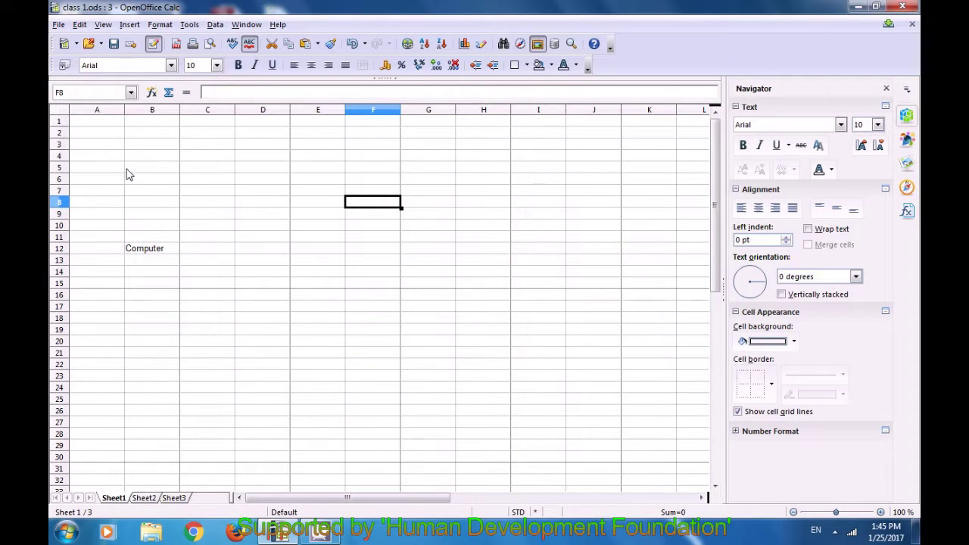
key(ctrl+v)
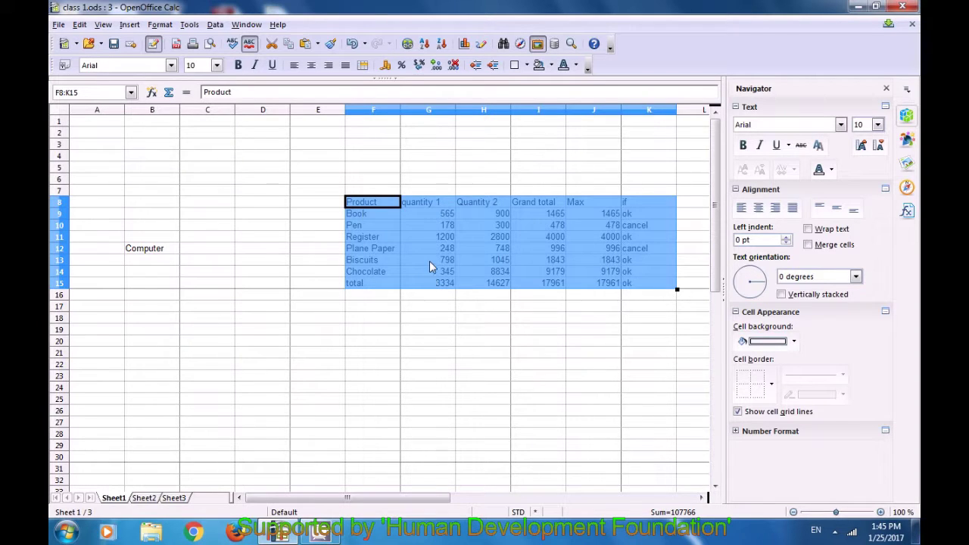
click(490, 339)
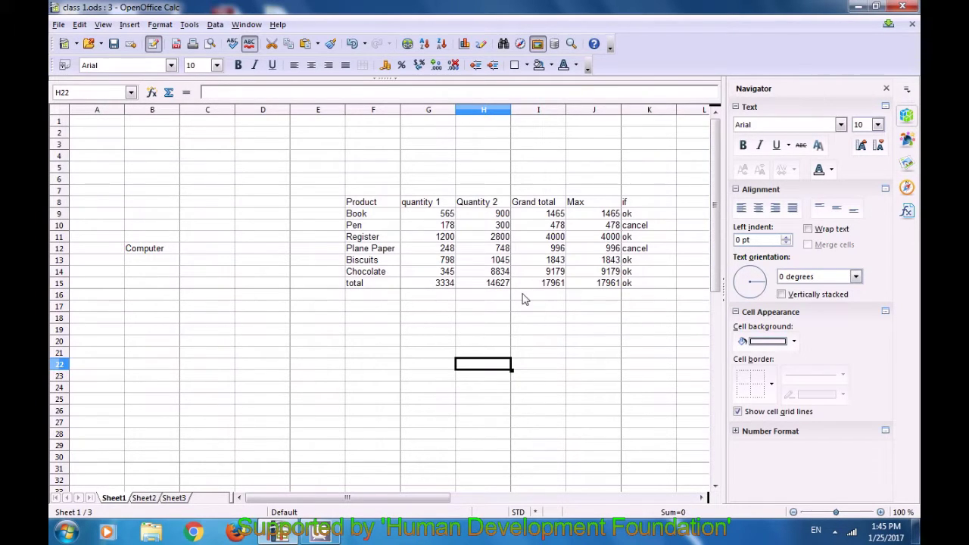
drag(359, 204, 633, 283)
key(ctrl+c)
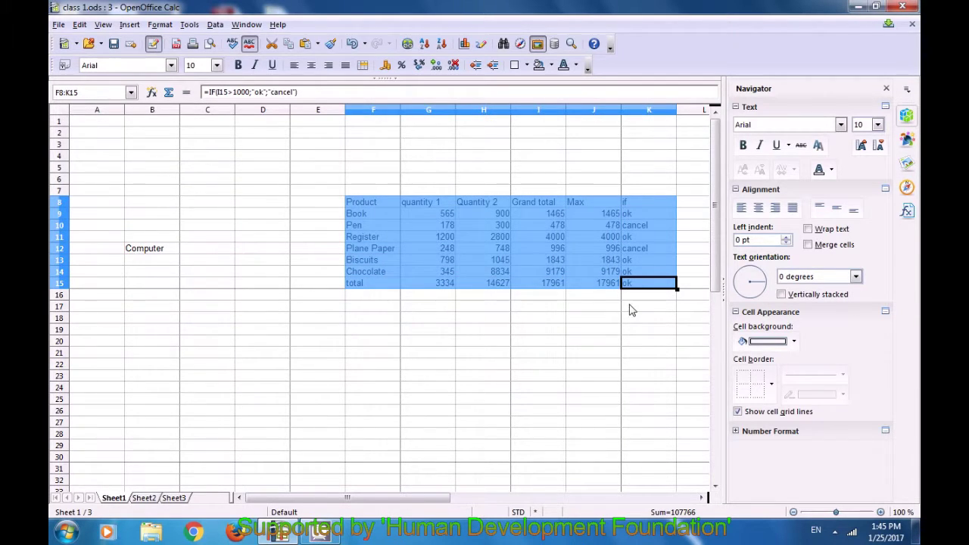
key(BackSpace)
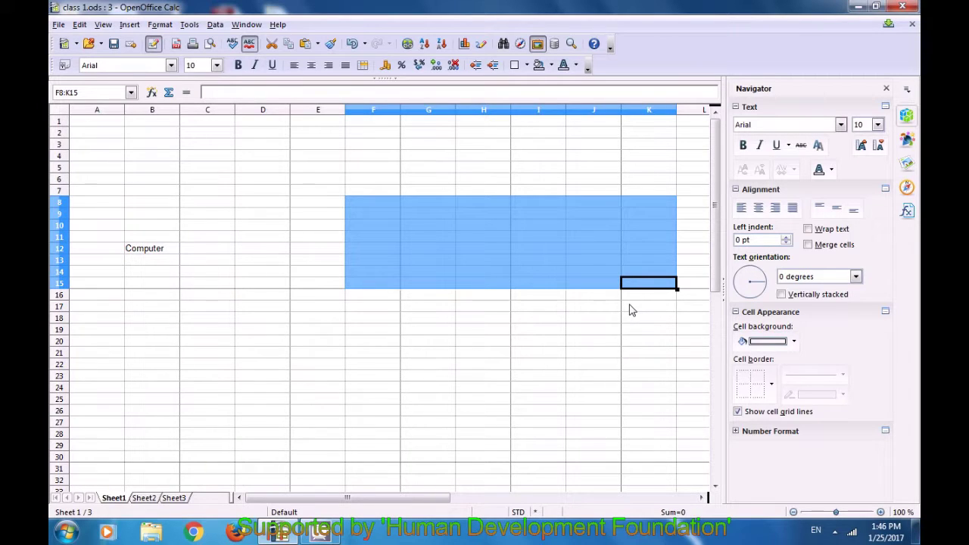
Paste the product table into Sheet1 at A1:F8
click(97, 124)
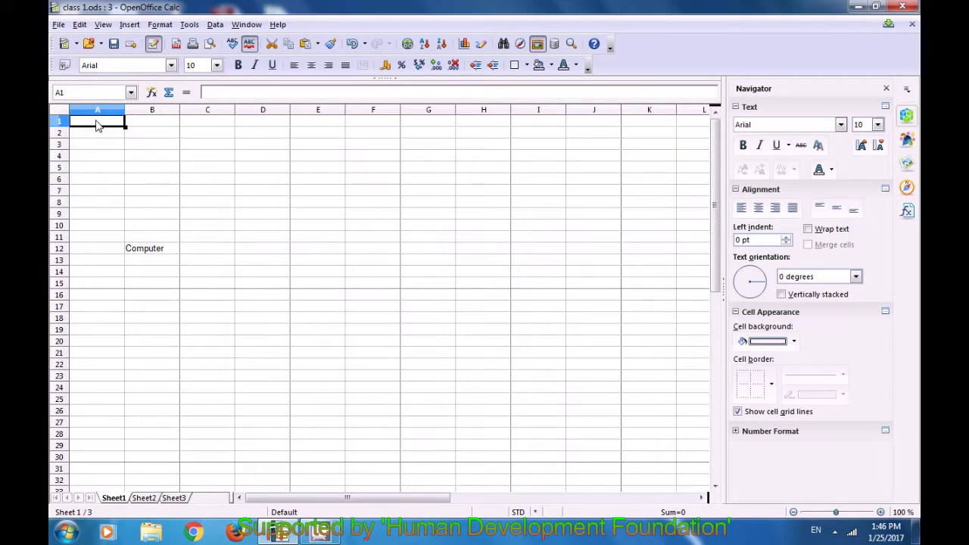
key(ctrl+v)
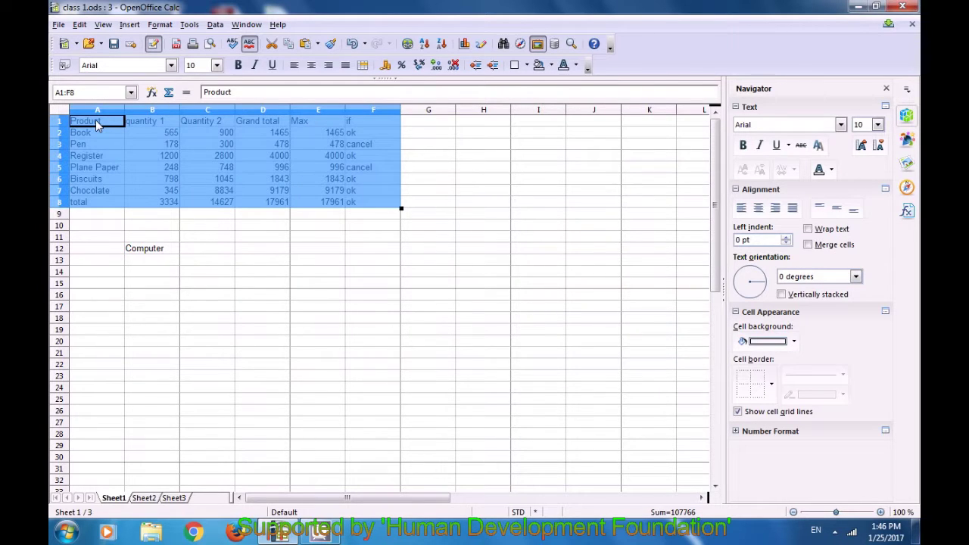
click(219, 259)
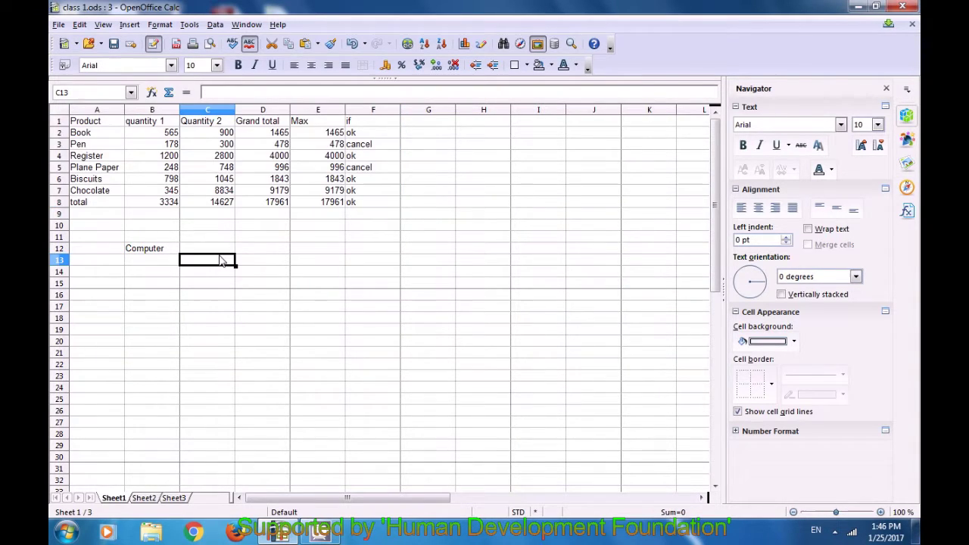
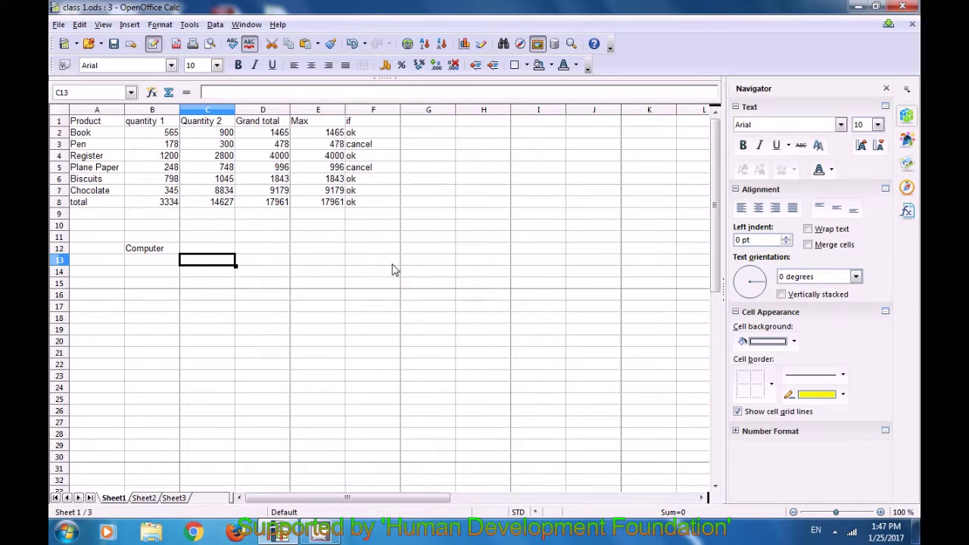
Fill the Sheet1 product table A1:F8 with a yellow background
drag(82, 123, 373, 202)
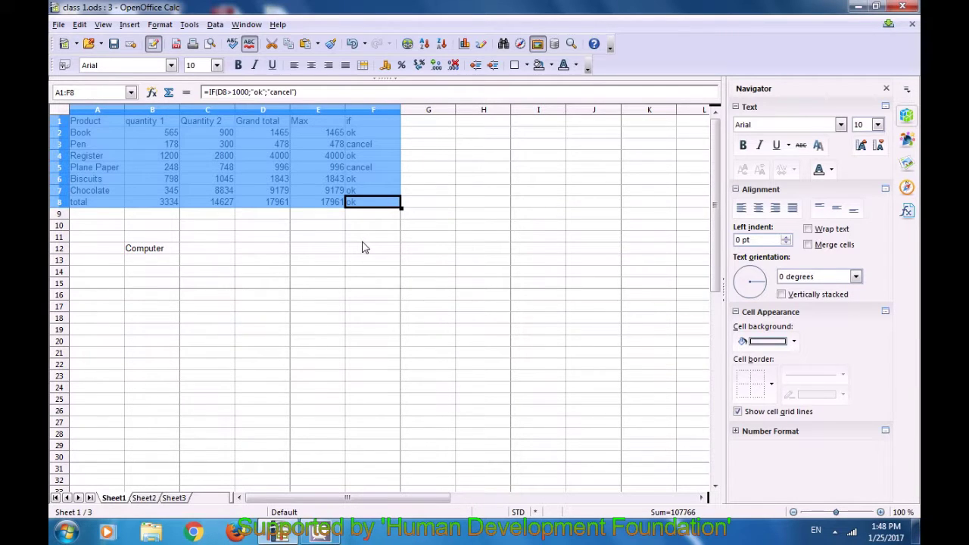
click(551, 66)
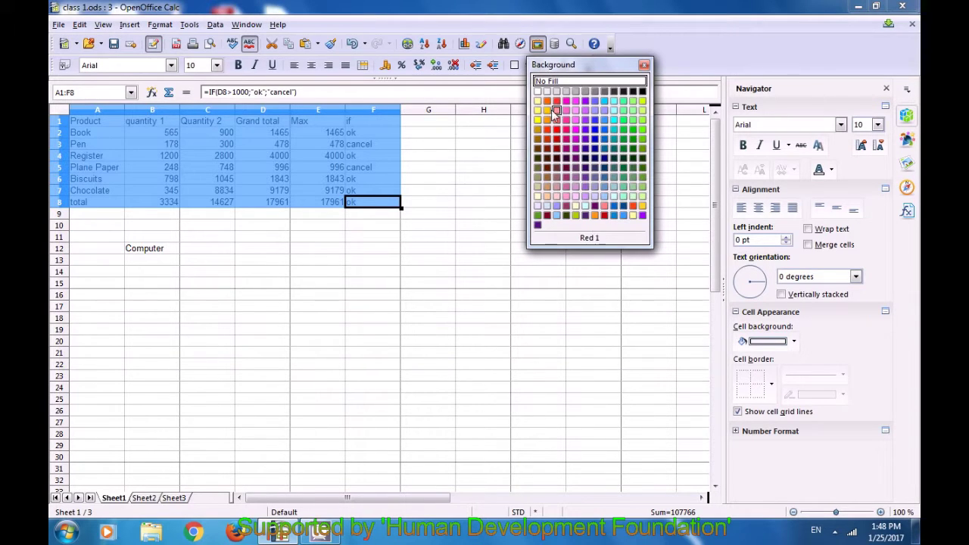
click(539, 121)
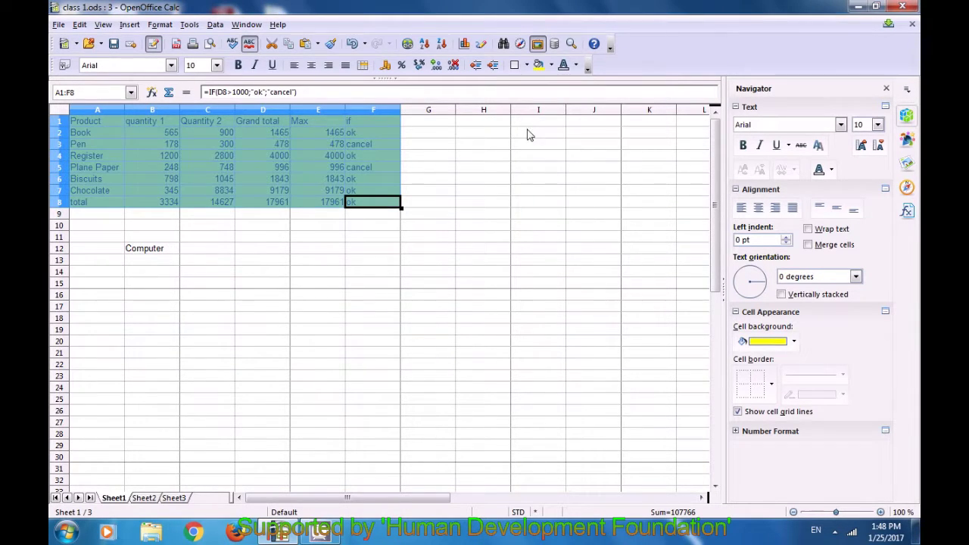
click(285, 240)
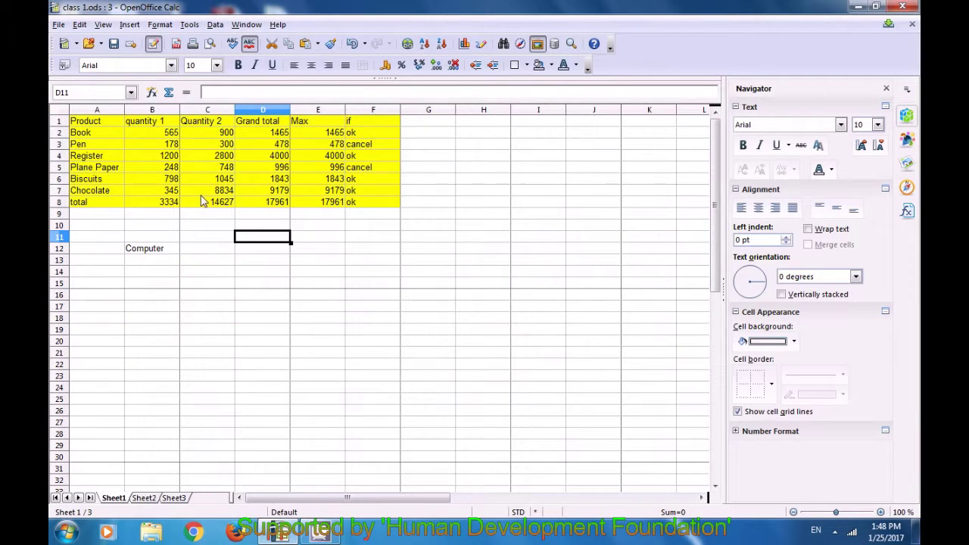
Check Sheet2, then select the yellow table A1:F8 back on Sheet1
click(87, 249)
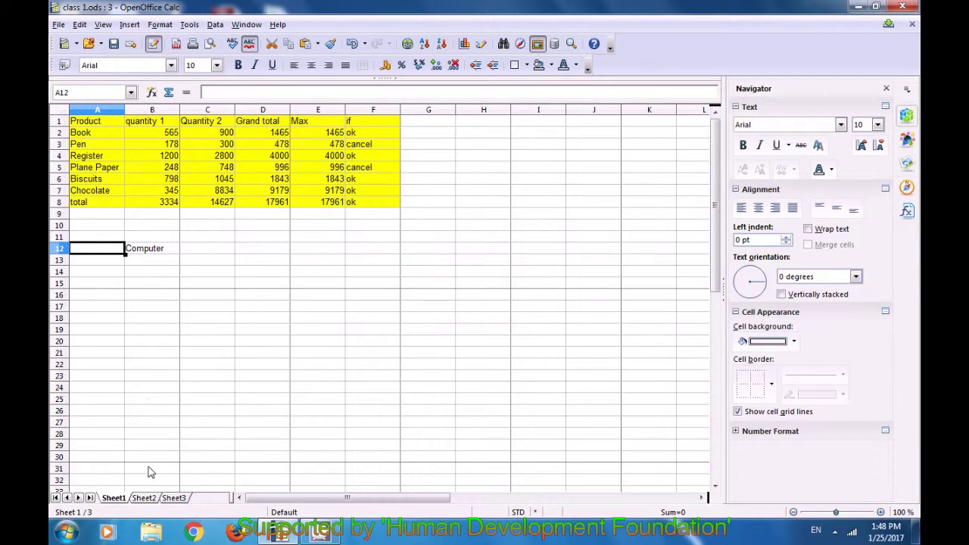
click(144, 497)
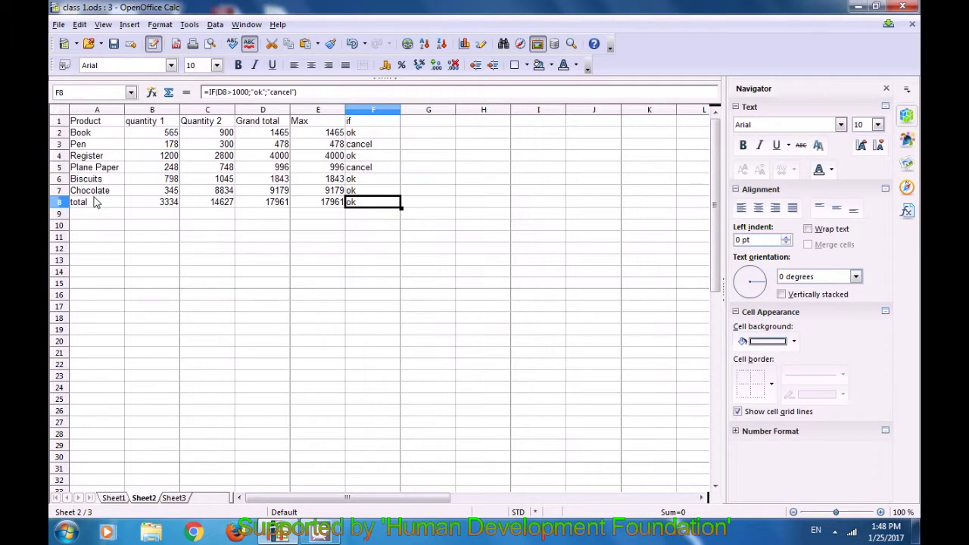
click(113, 497)
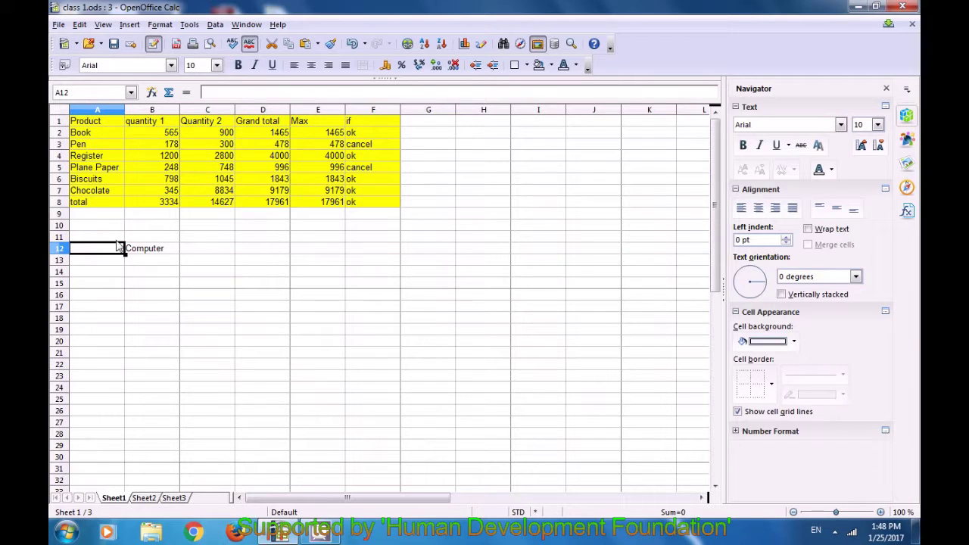
click(86, 123)
drag(86, 123, 371, 207)
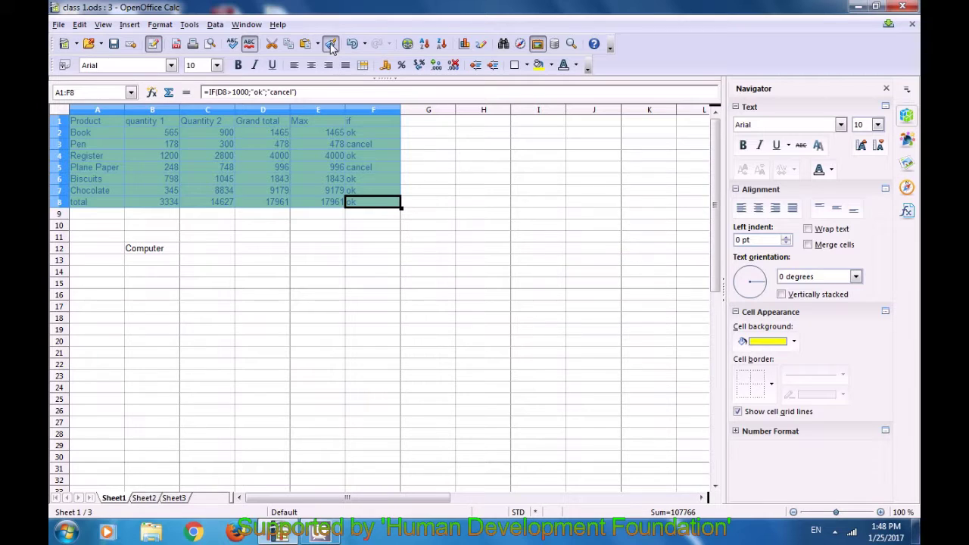
Clone the yellow formatting onto Sheet2's table A1:F8
click(331, 43)
key(Escape)
click(150, 499)
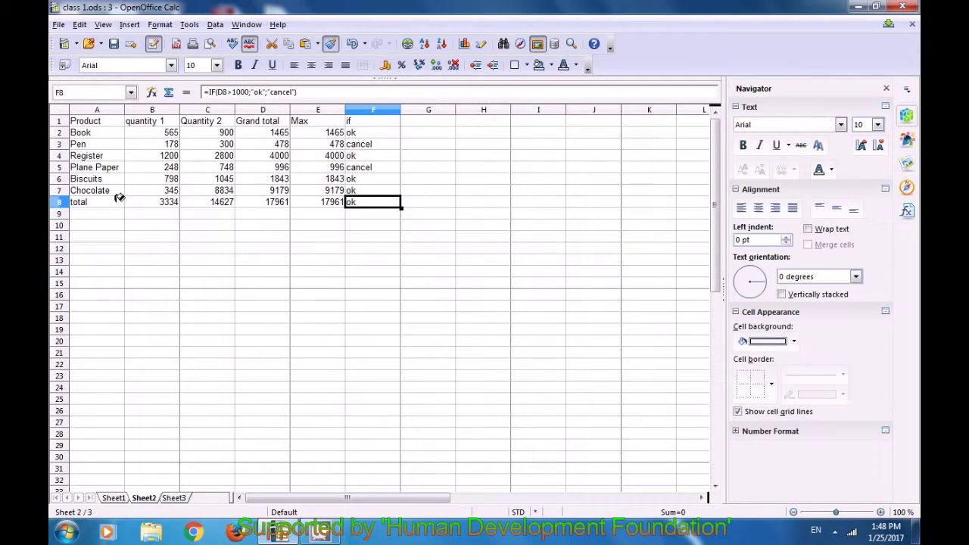
drag(91, 119, 368, 198)
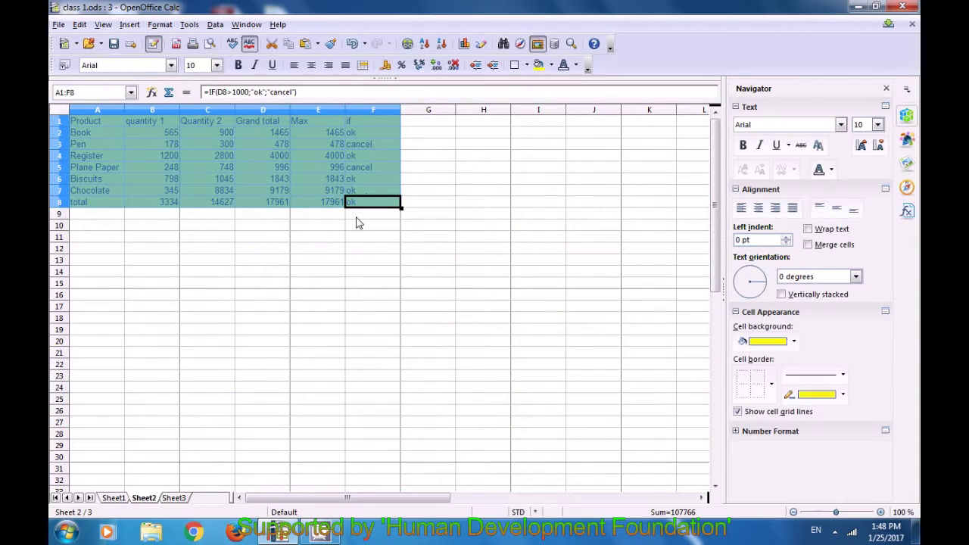
click(352, 261)
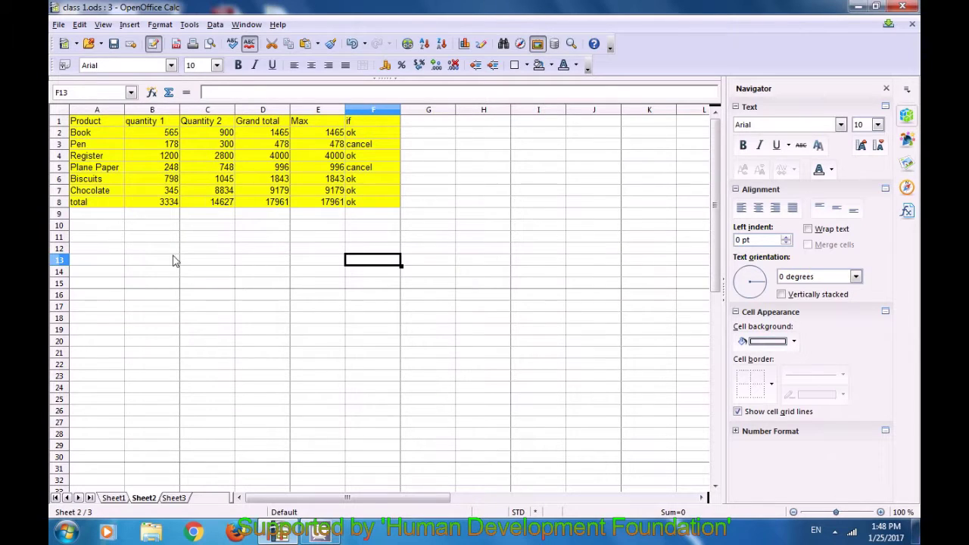
Flip between Sheet1 and Sheet2 to compare the yellow tables, ending on Sheet1
click(115, 498)
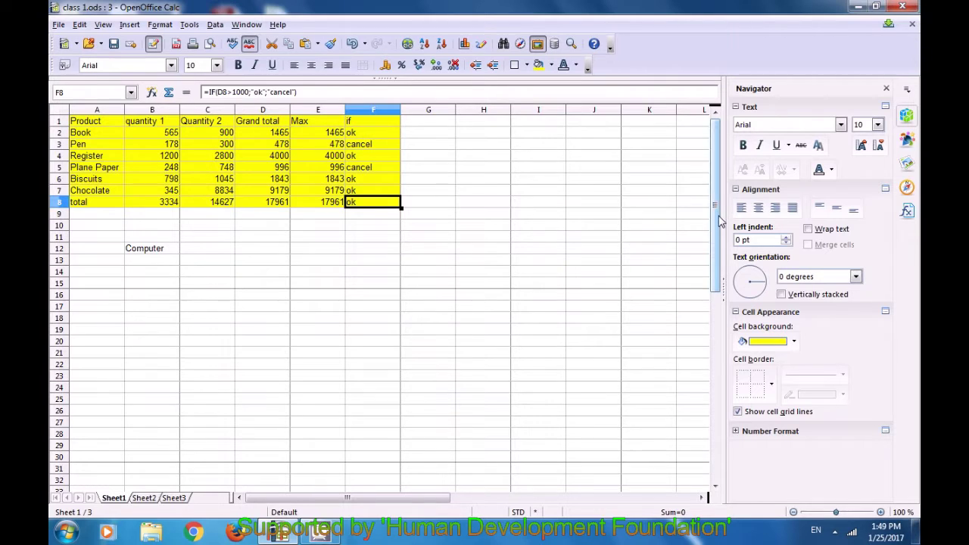
click(545, 229)
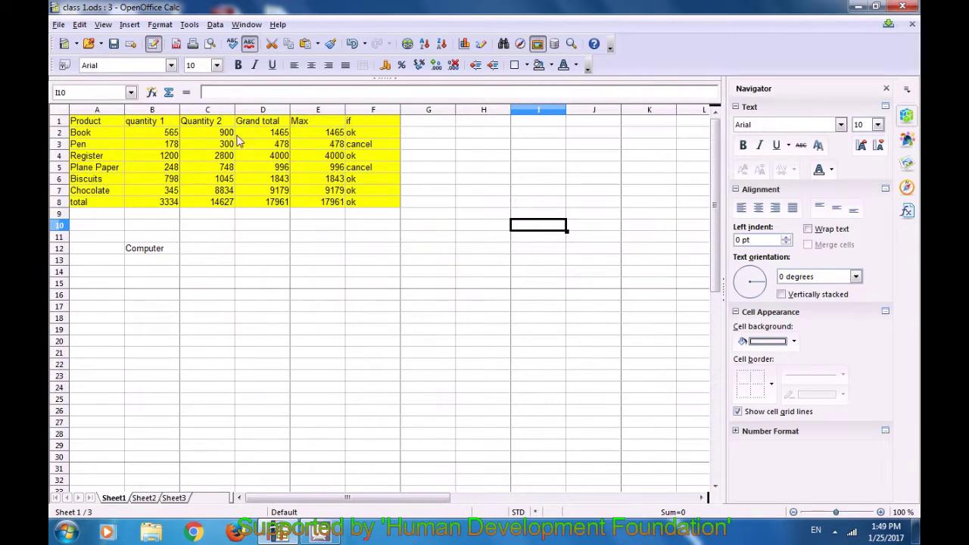
click(145, 498)
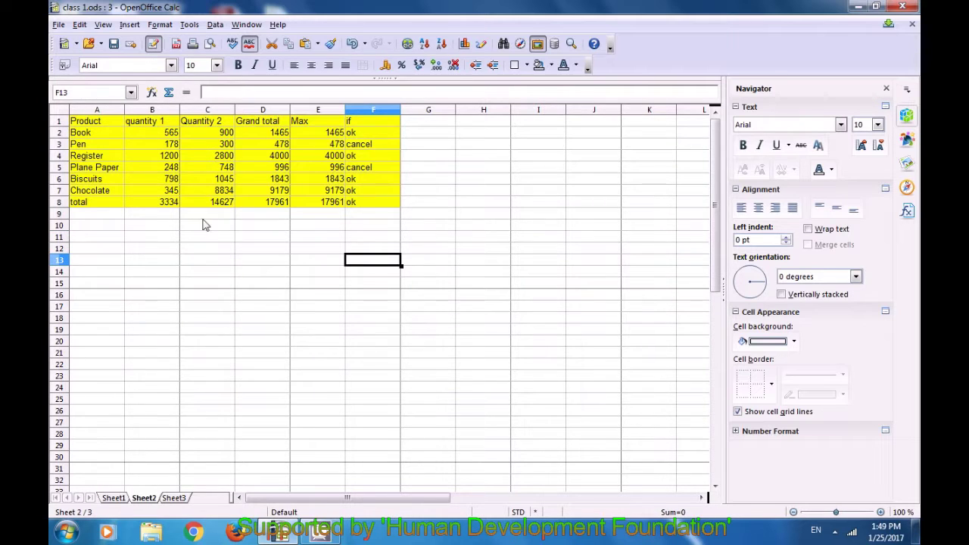
click(115, 498)
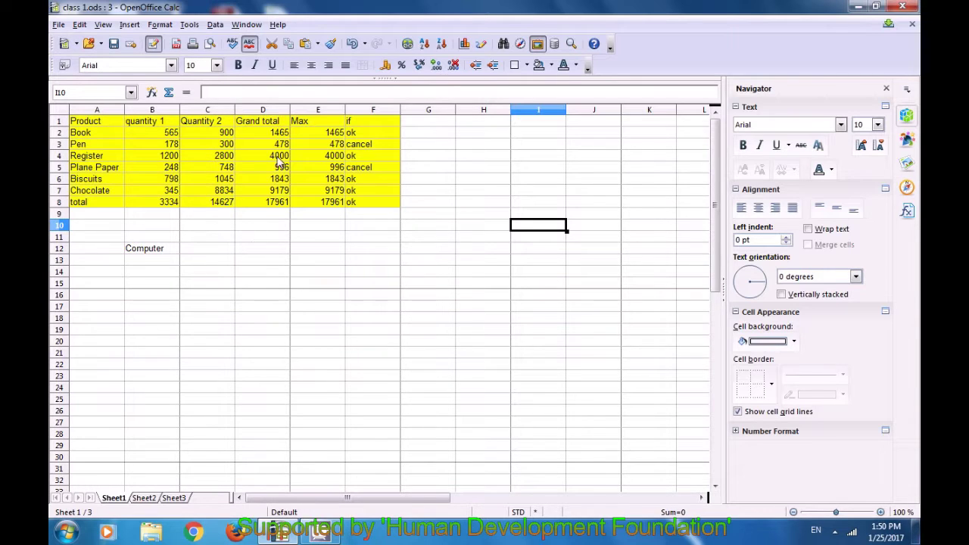
Undo the yellow table fill on Sheet2 and then on Sheet1
click(352, 44)
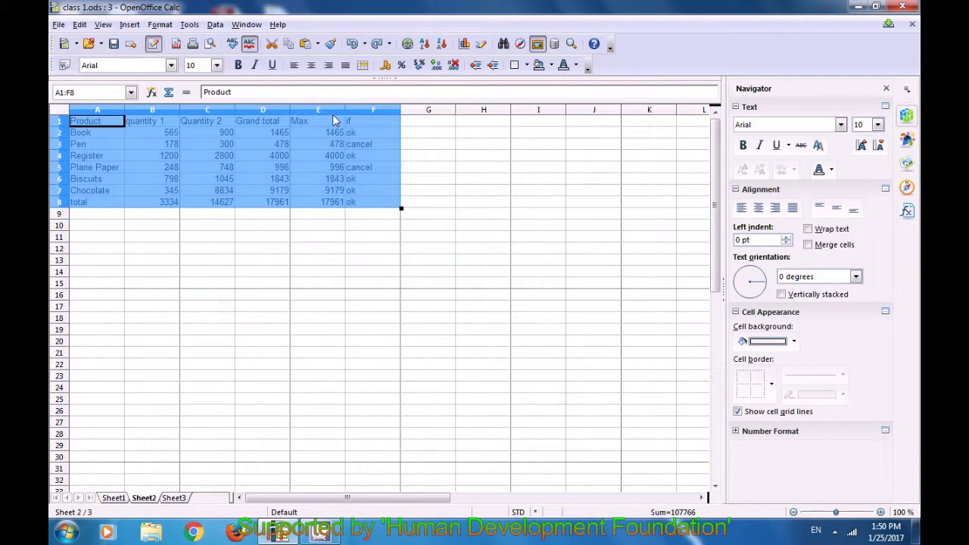
click(266, 286)
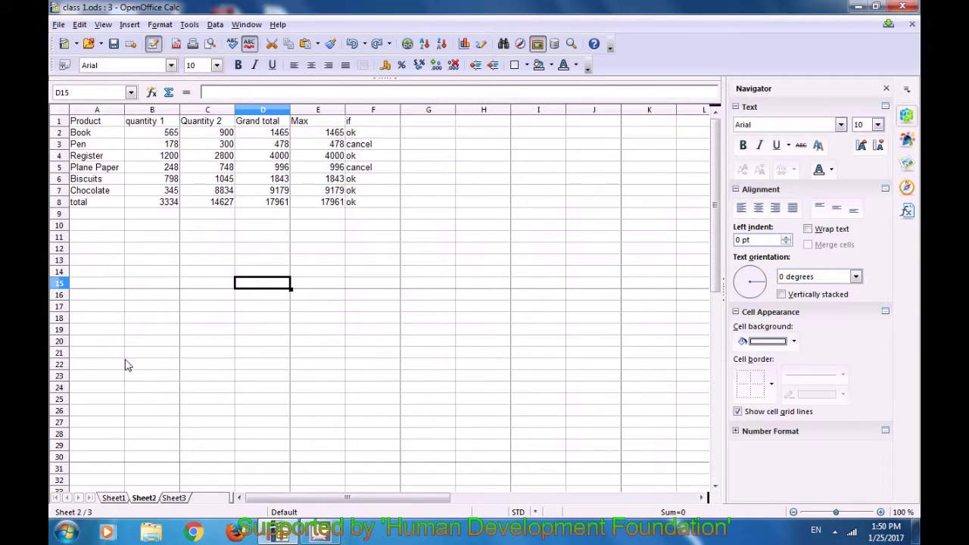
click(119, 500)
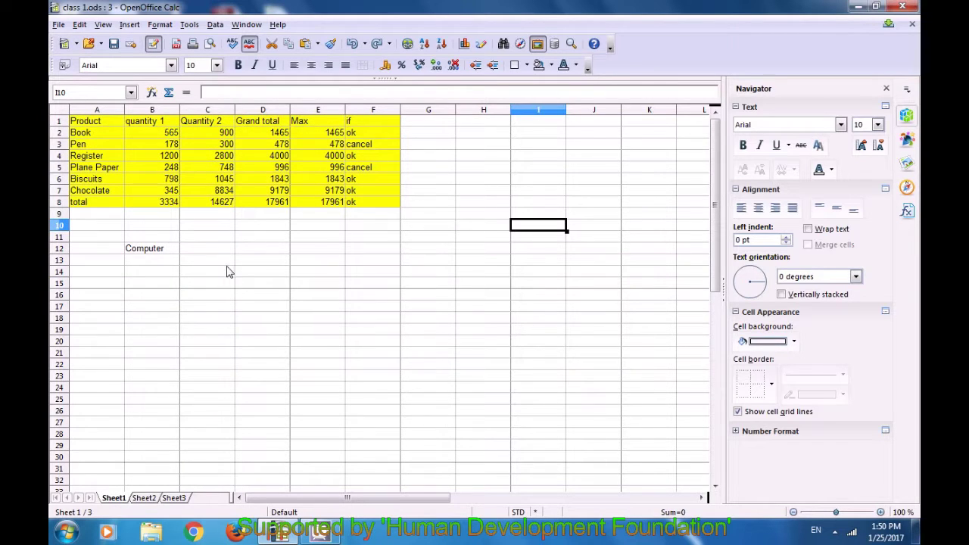
click(353, 44)
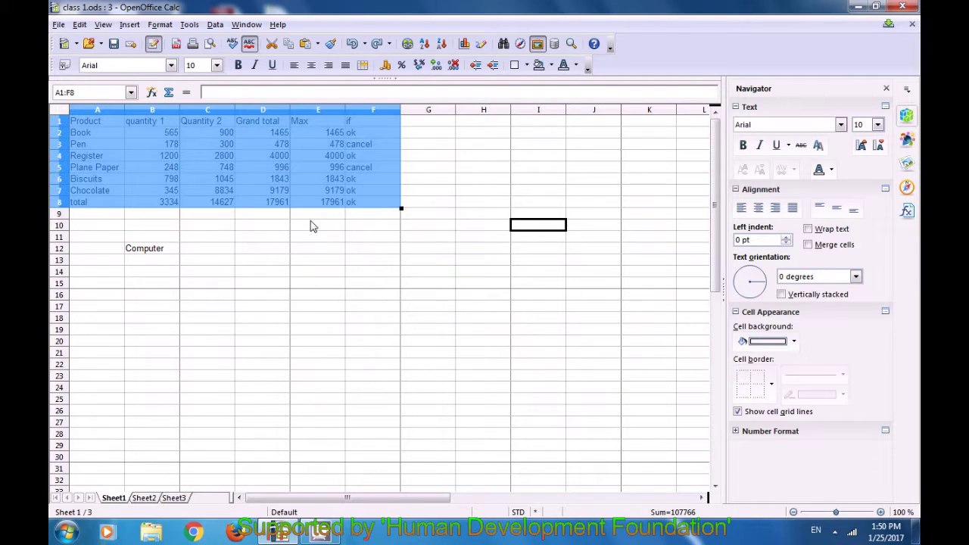
click(266, 332)
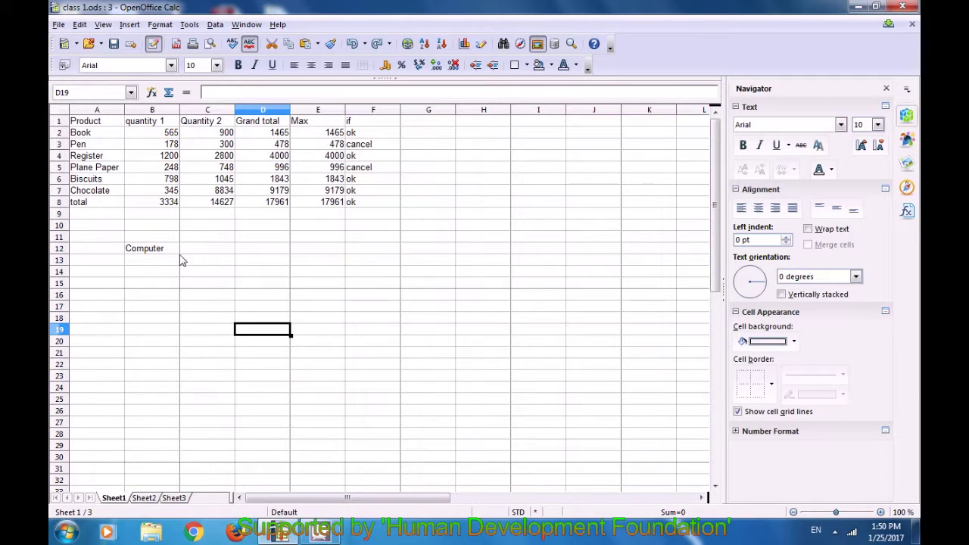
Redo the yellow fill so the product tables on both sheets are yellow again
click(144, 498)
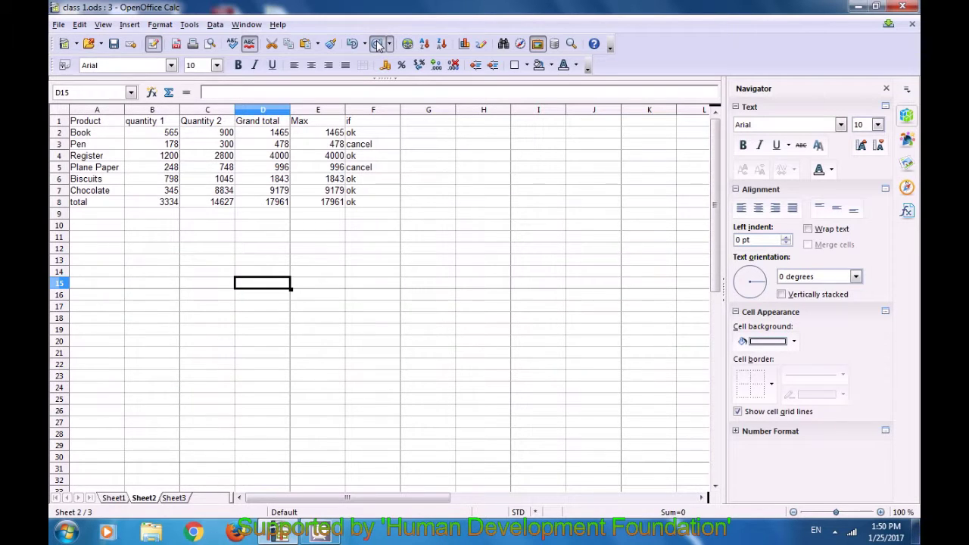
key(ctrl+Page_Up)
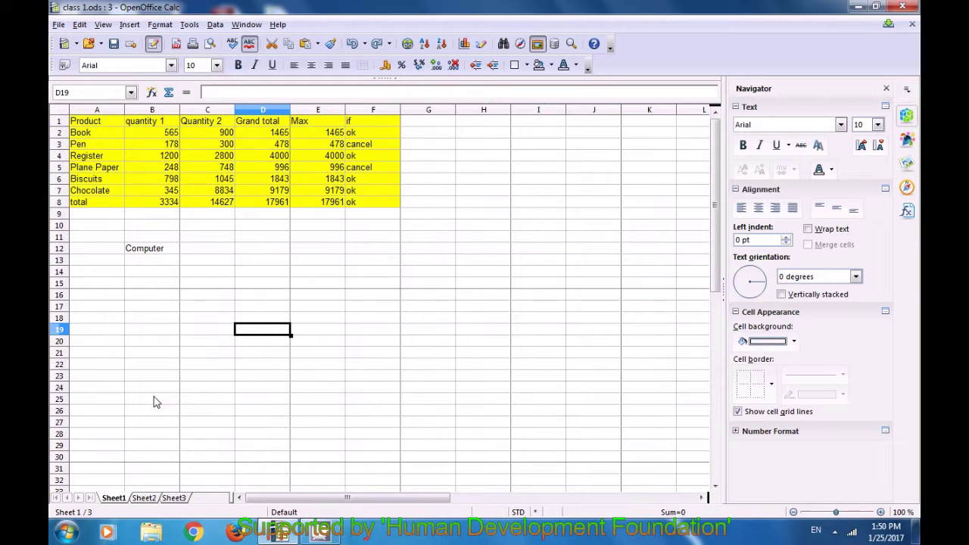
click(144, 499)
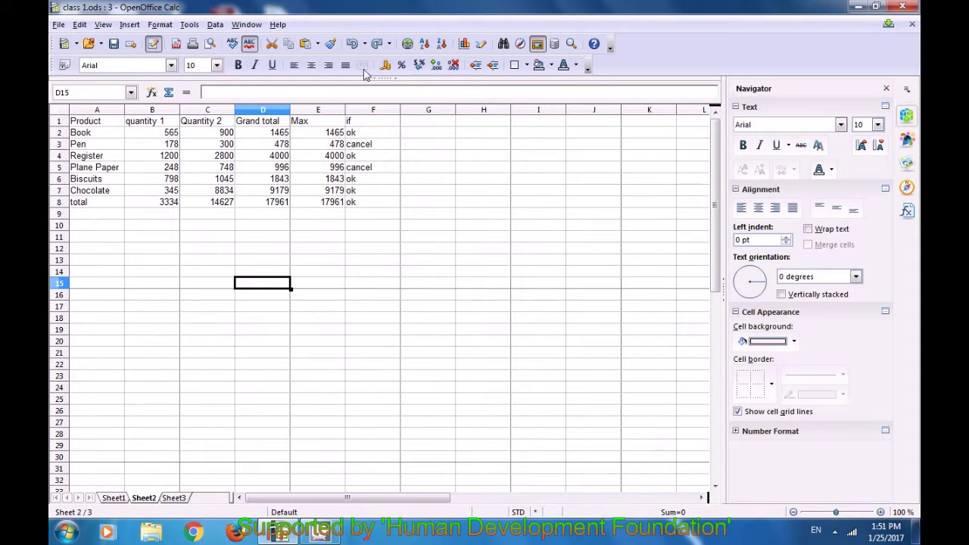
click(377, 44)
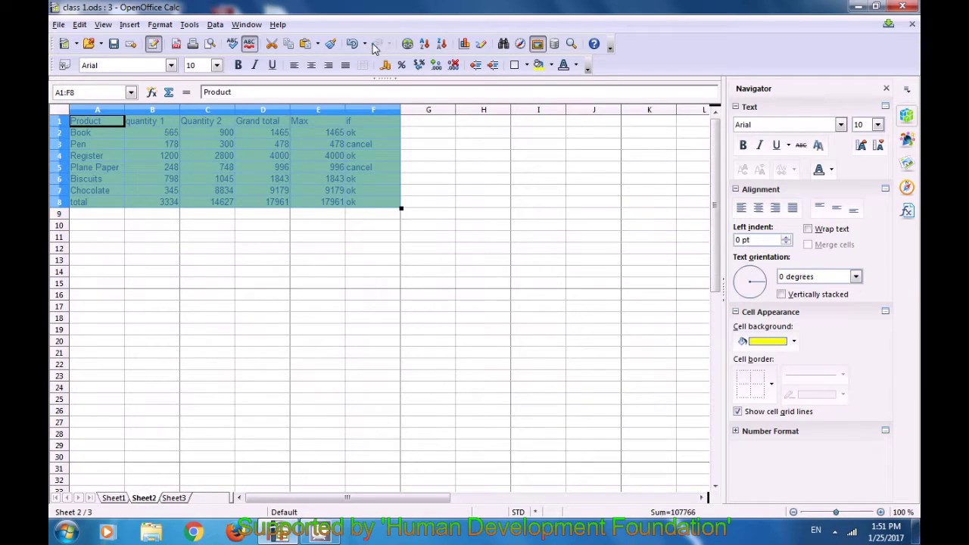
click(345, 225)
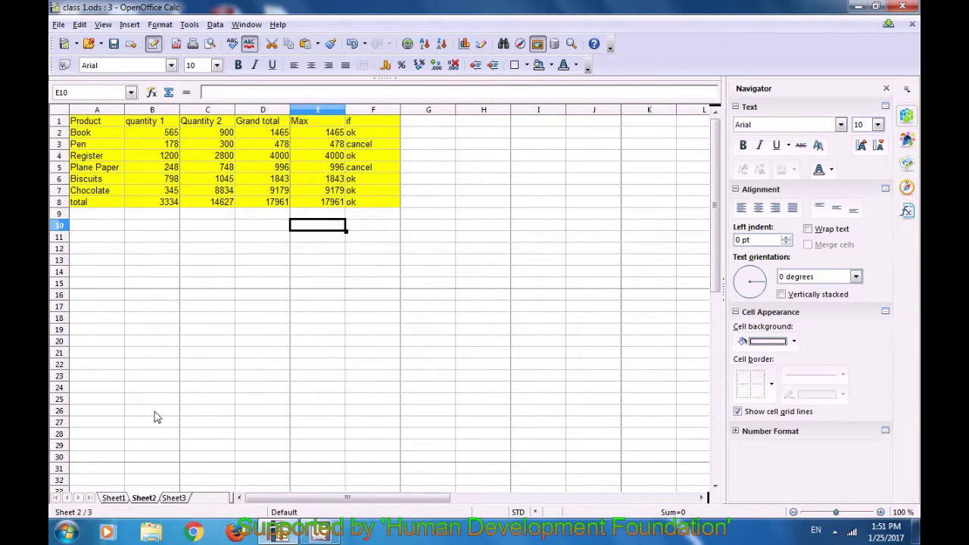
click(115, 498)
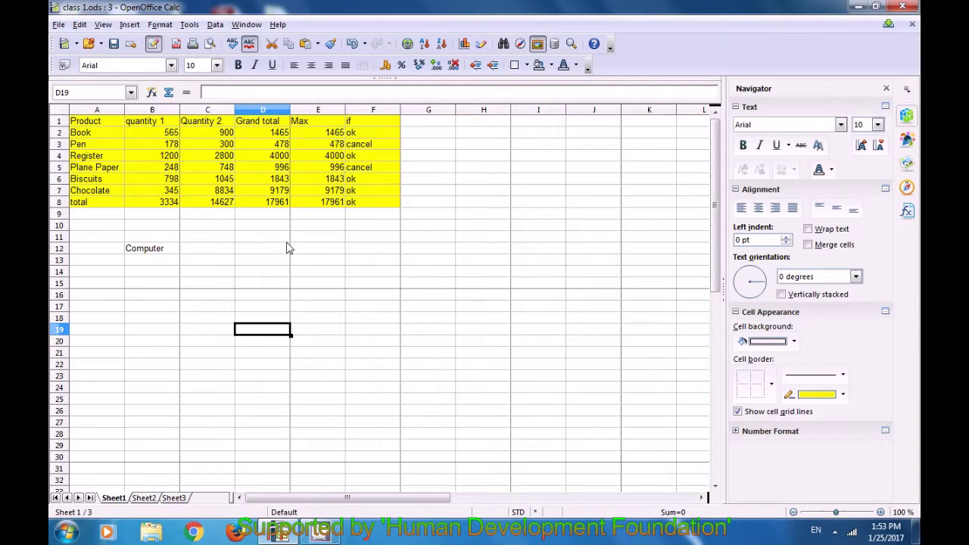
Select empty cell D11 below Sheet1's yellow table
click(268, 239)
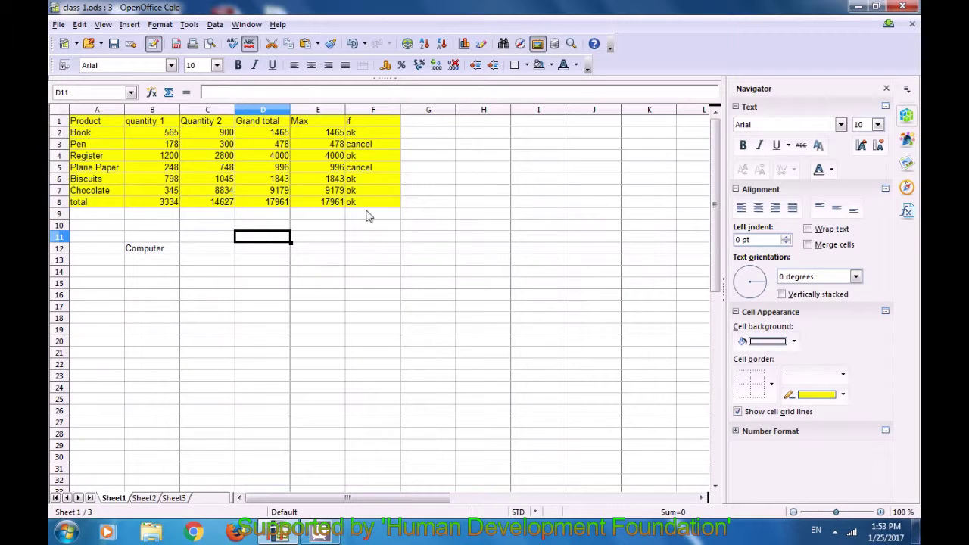
Insert a Document hyperlink in A10 pointing to calc class 1.pdf on the Desktop
click(97, 229)
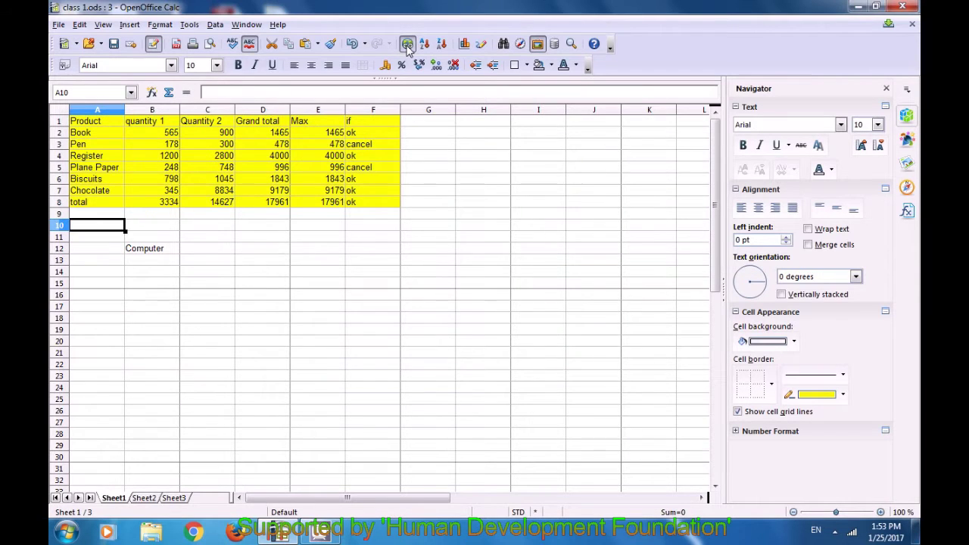
click(408, 45)
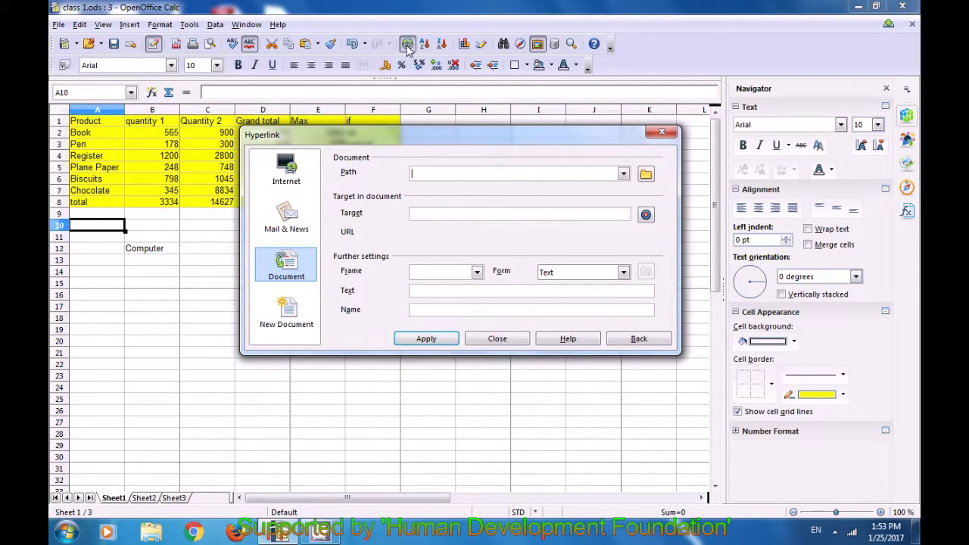
click(302, 269)
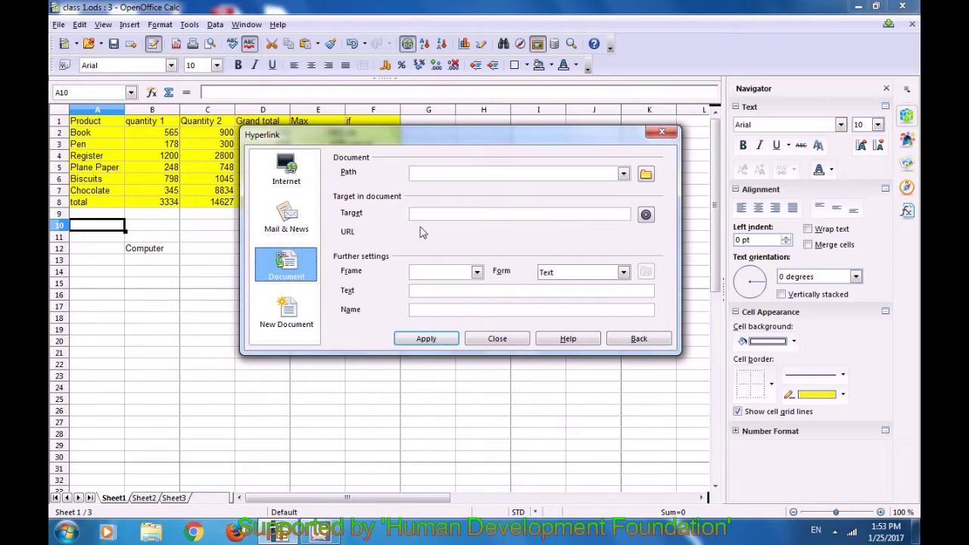
click(645, 174)
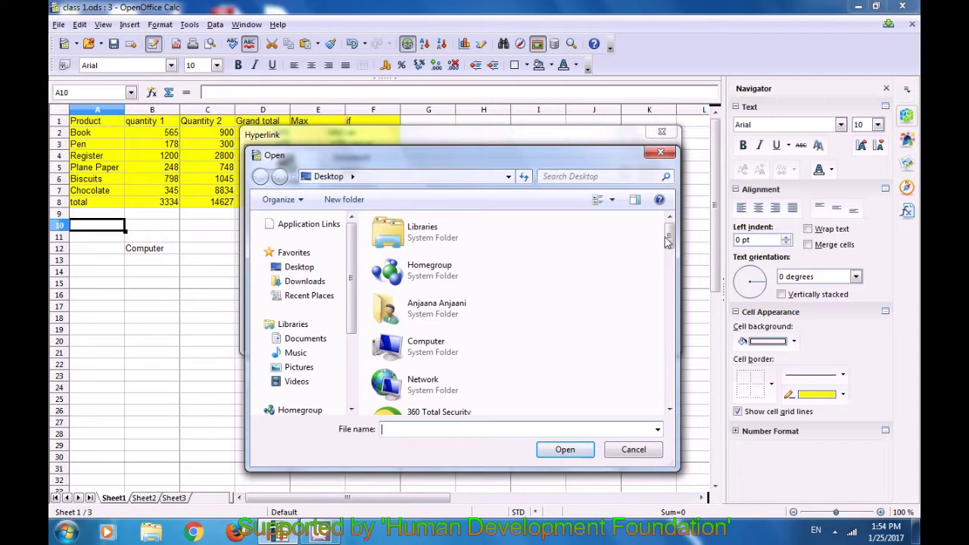
drag(669, 241, 661, 337)
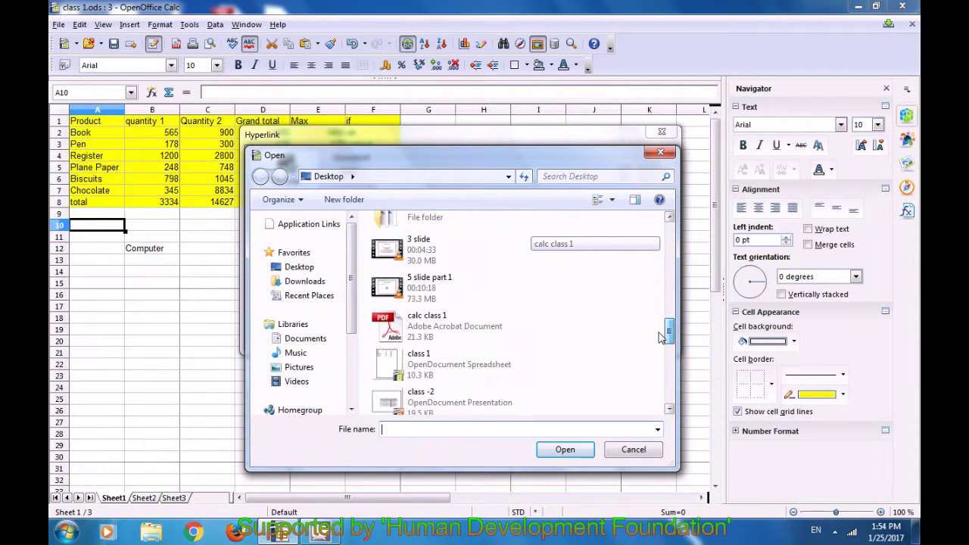
click(439, 331)
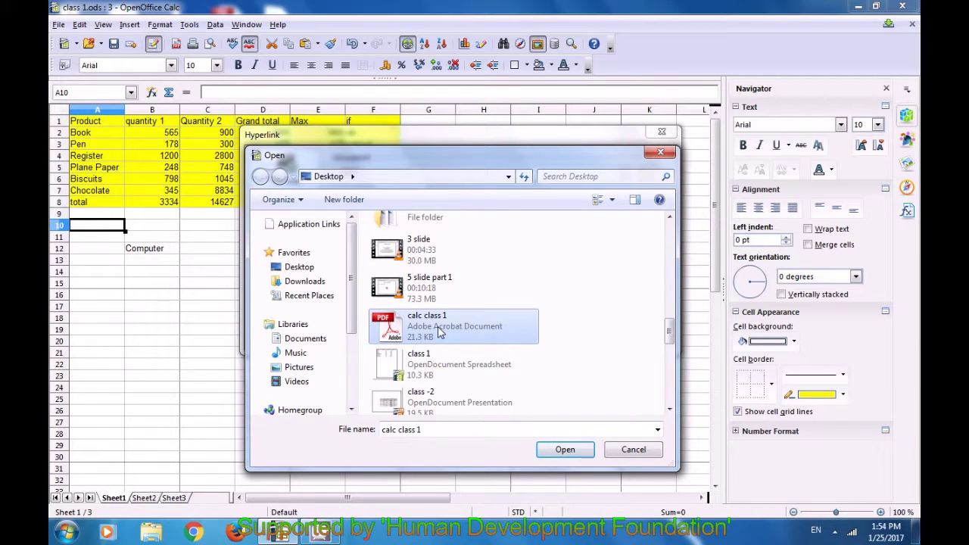
click(566, 453)
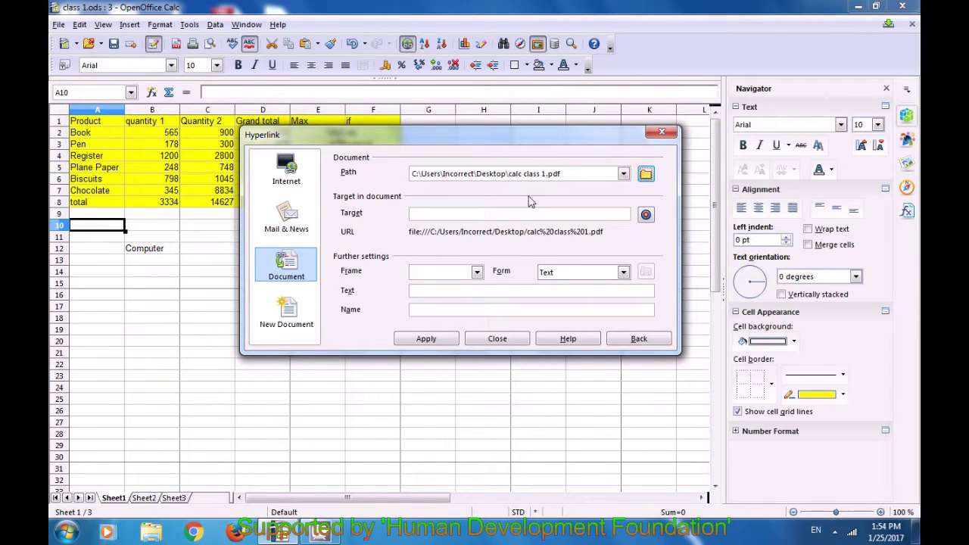
click(433, 338)
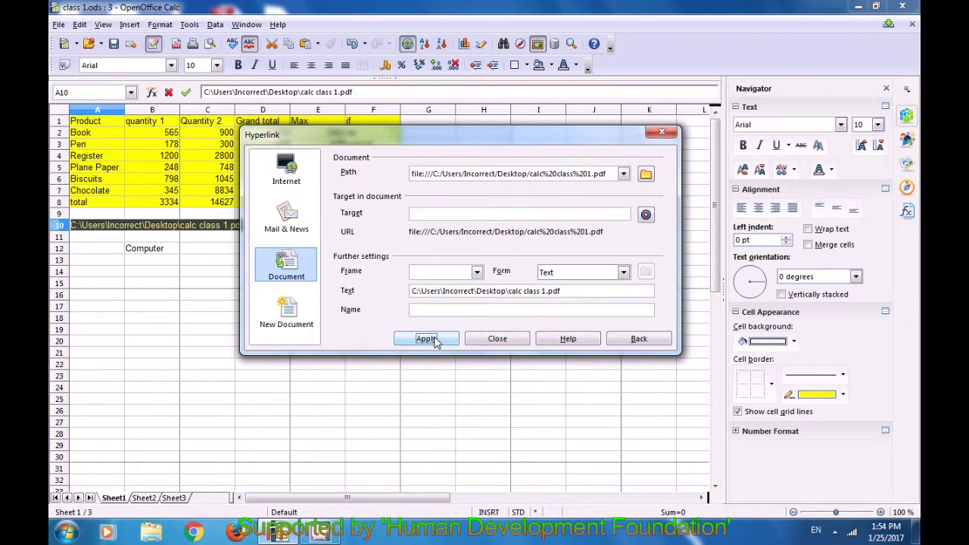
click(498, 339)
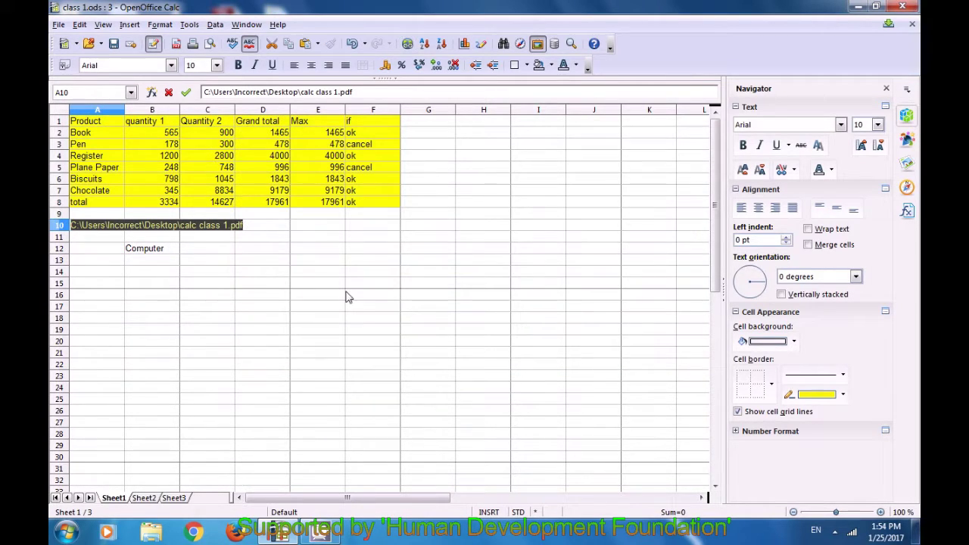
click(319, 286)
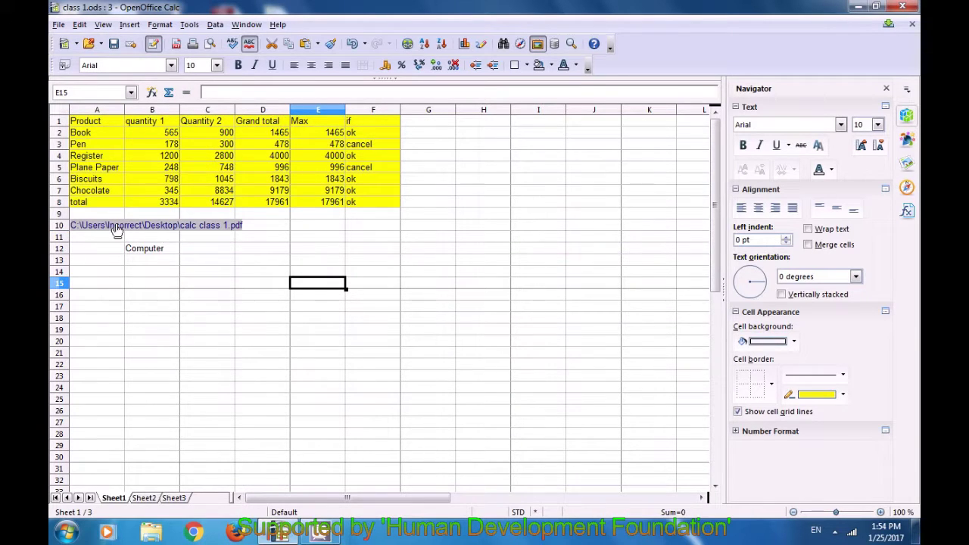
click(106, 249)
click(118, 274)
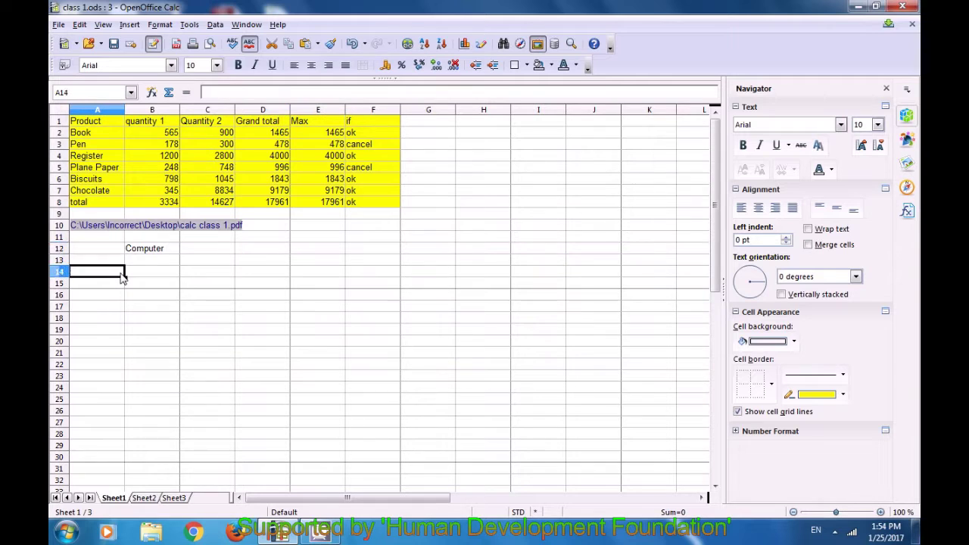
click(110, 231)
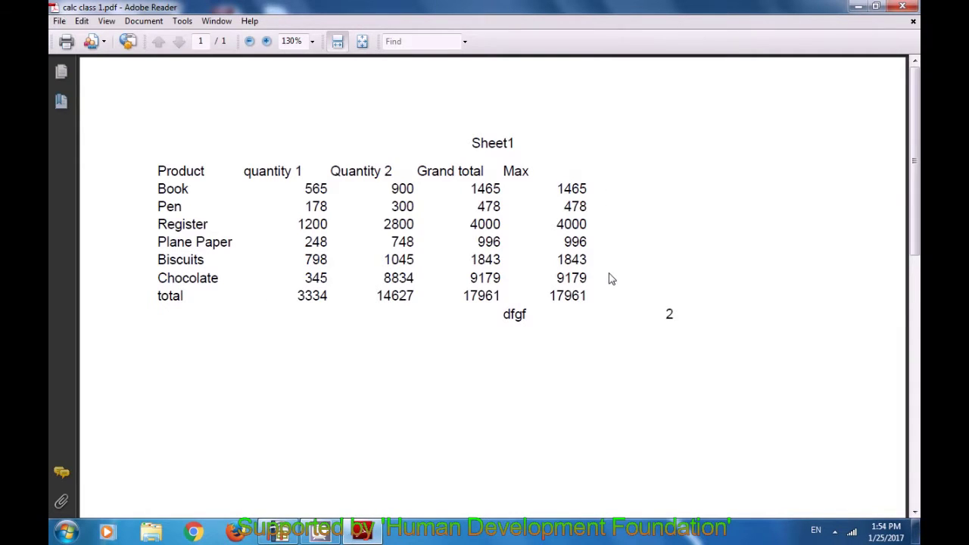
click(903, 7)
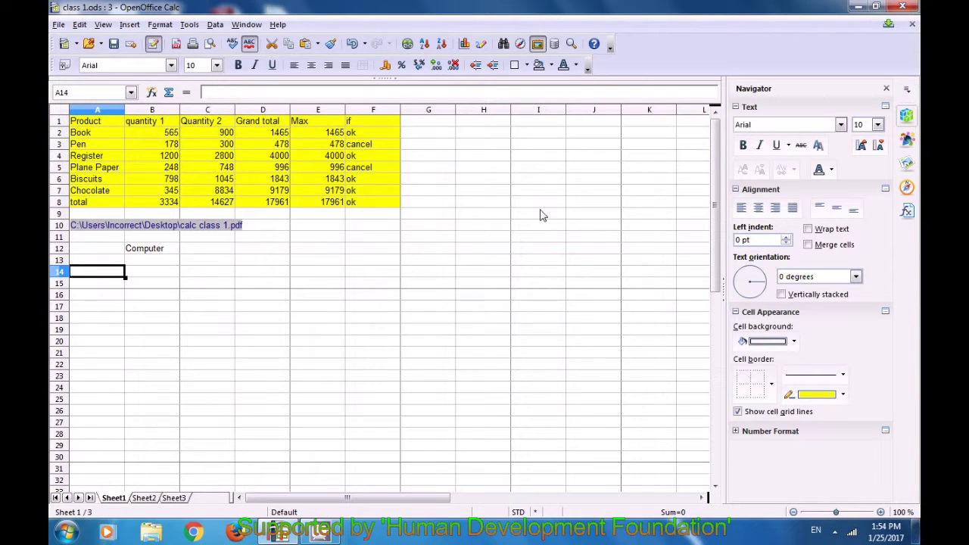
Sort only the column B quantity 1 values ascending, 178 to 1200, as the current selection
click(407, 265)
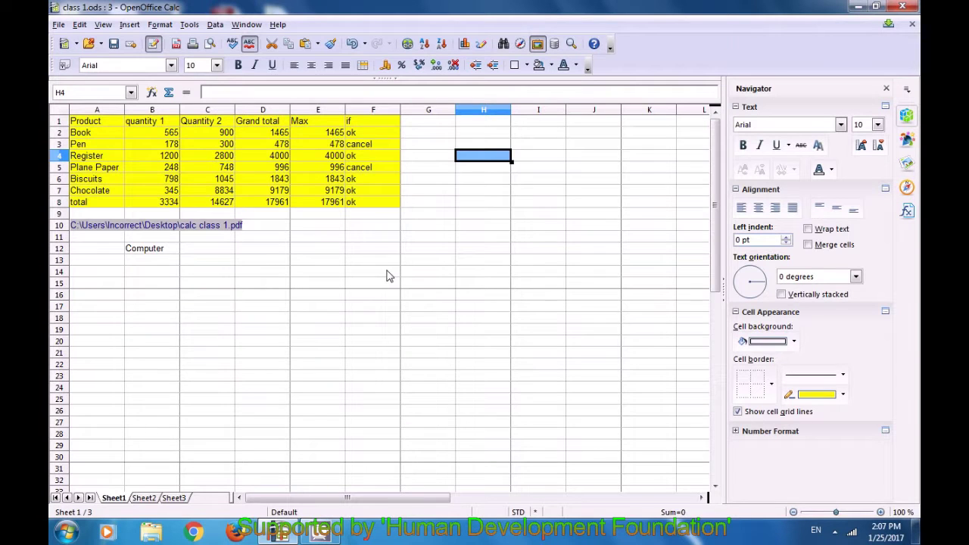
drag(155, 123, 165, 206)
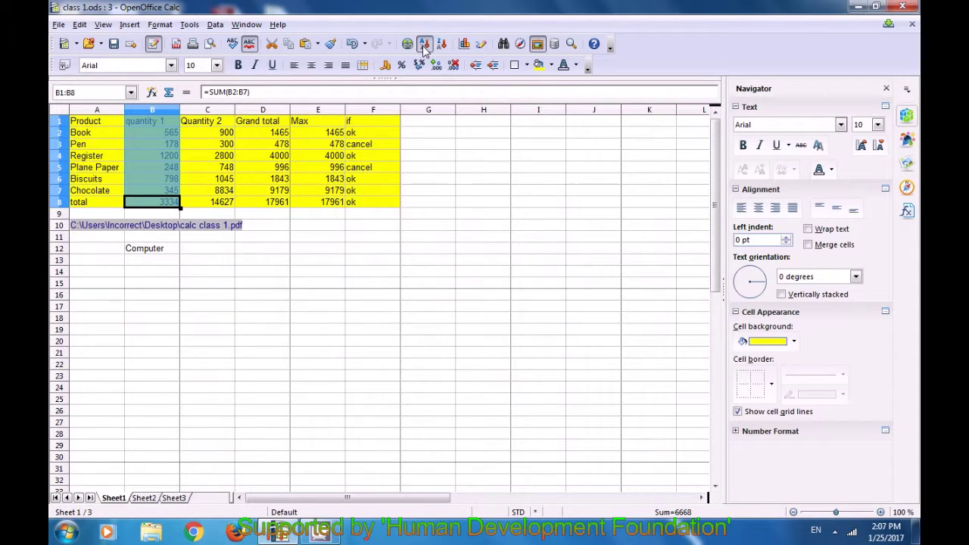
click(425, 45)
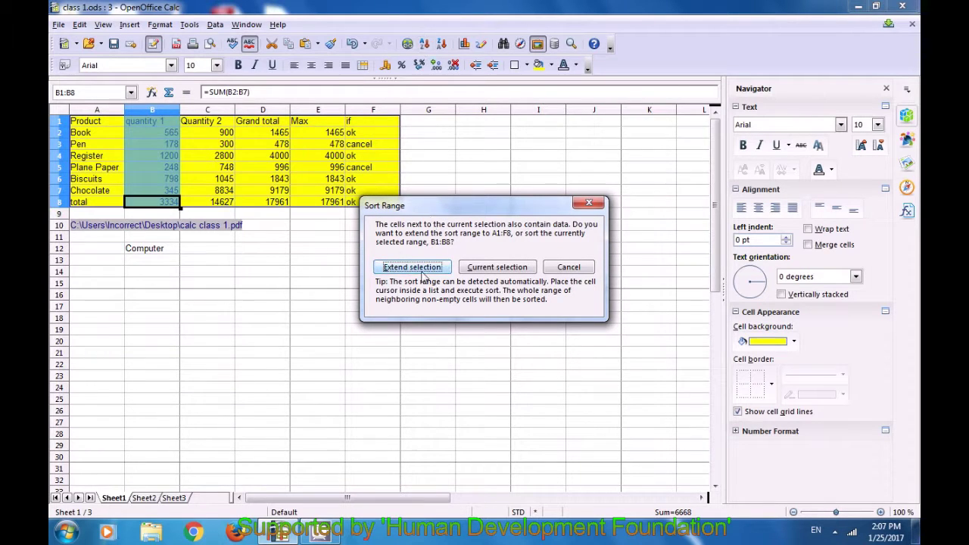
click(497, 267)
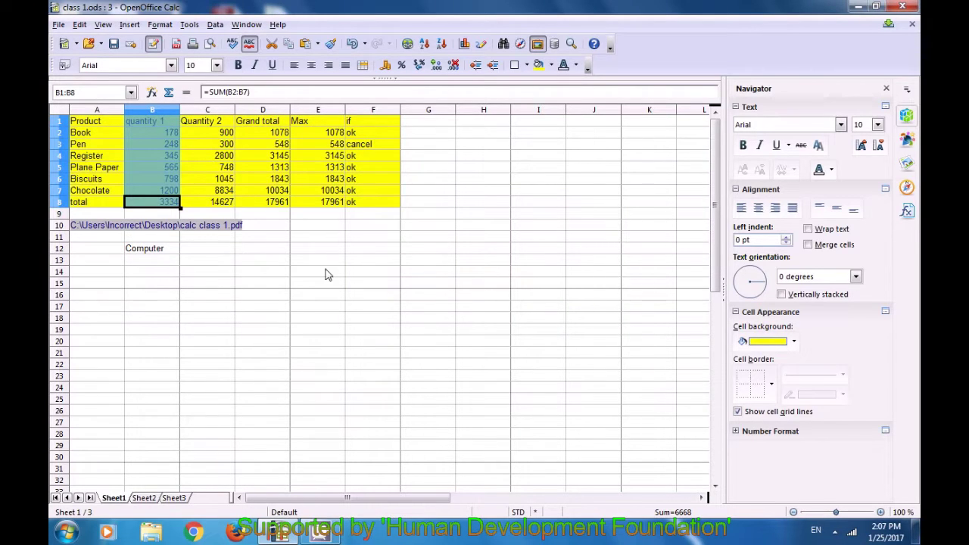
click(190, 237)
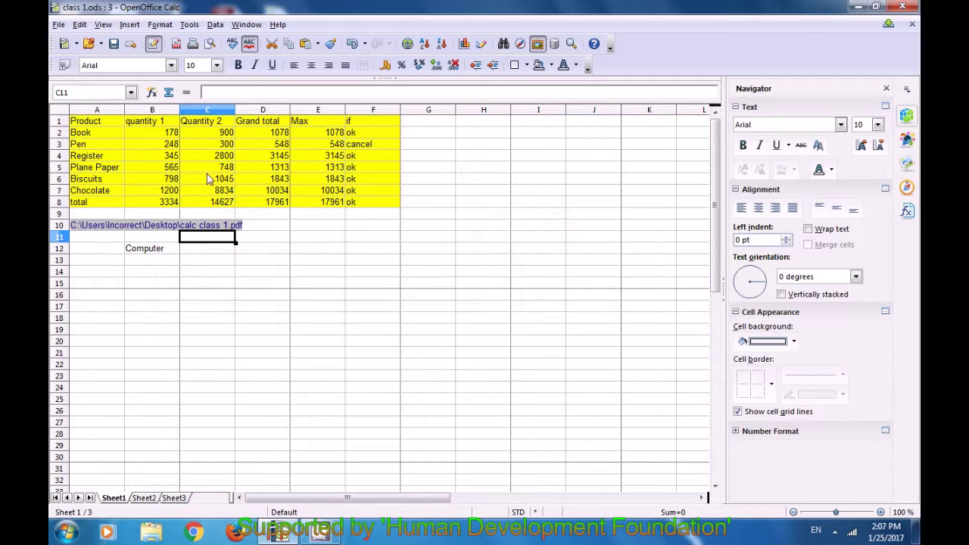
Sort only the Quantity 2 cells in column C with Sort Descending, current selection
drag(212, 136, 223, 203)
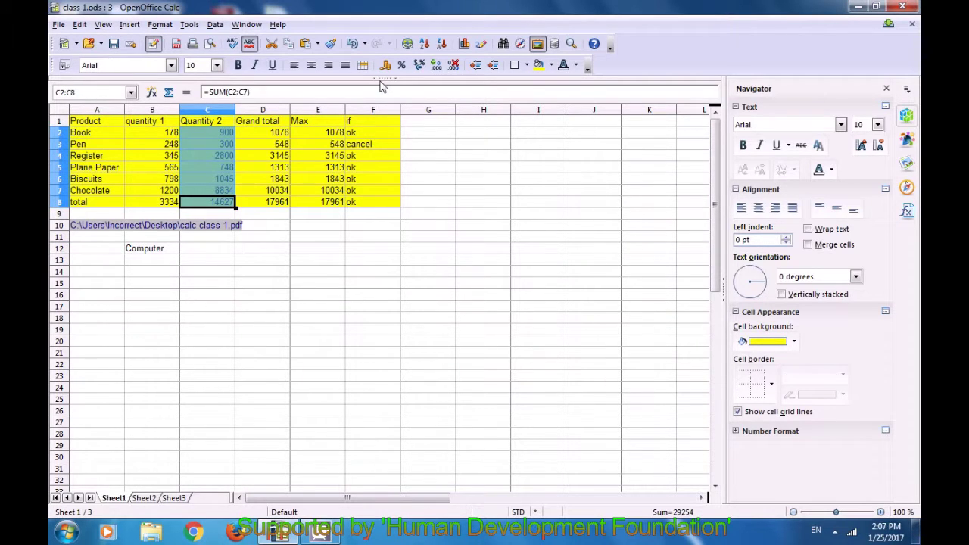
click(443, 48)
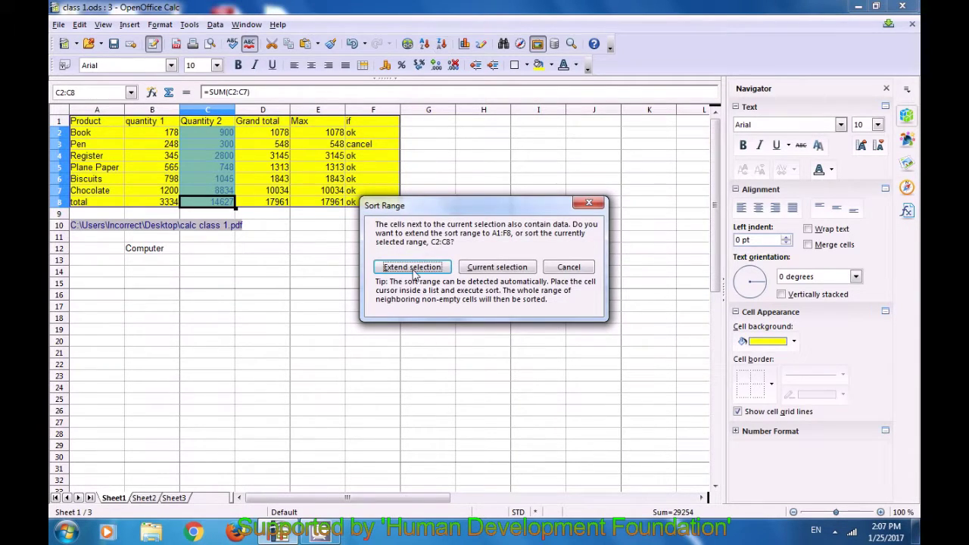
click(501, 270)
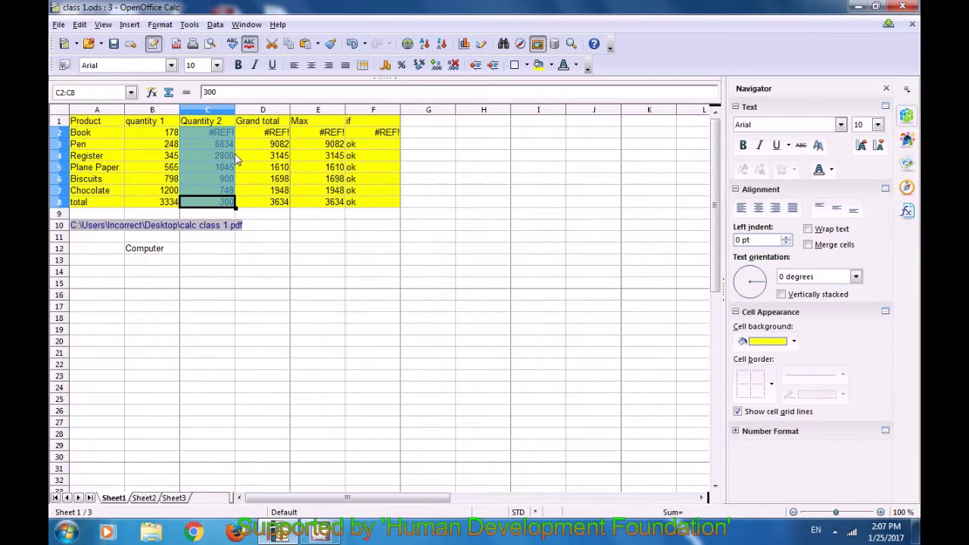
click(266, 249)
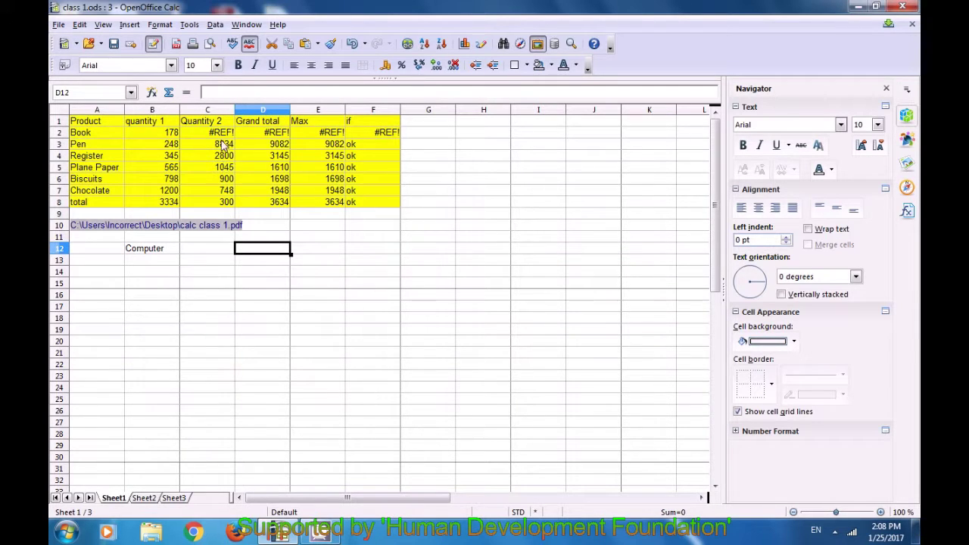
Repeat the current-selection sort on Quantity 2, leaving it ascending 300 to 2800
drag(219, 134, 225, 203)
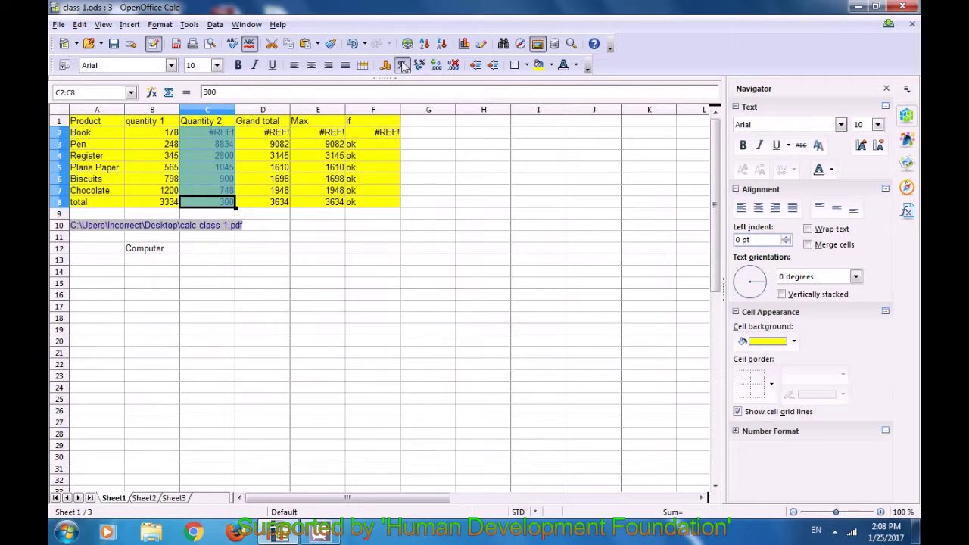
click(424, 45)
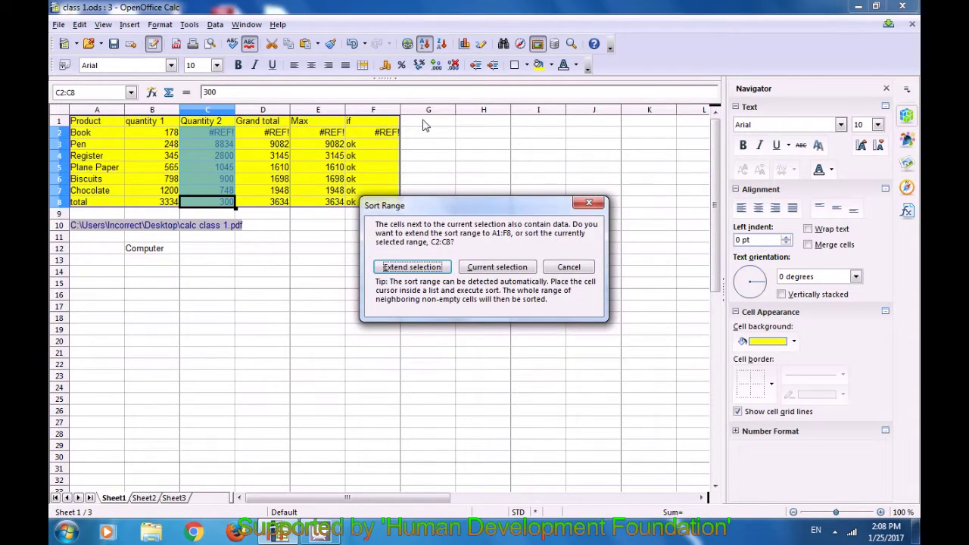
click(489, 269)
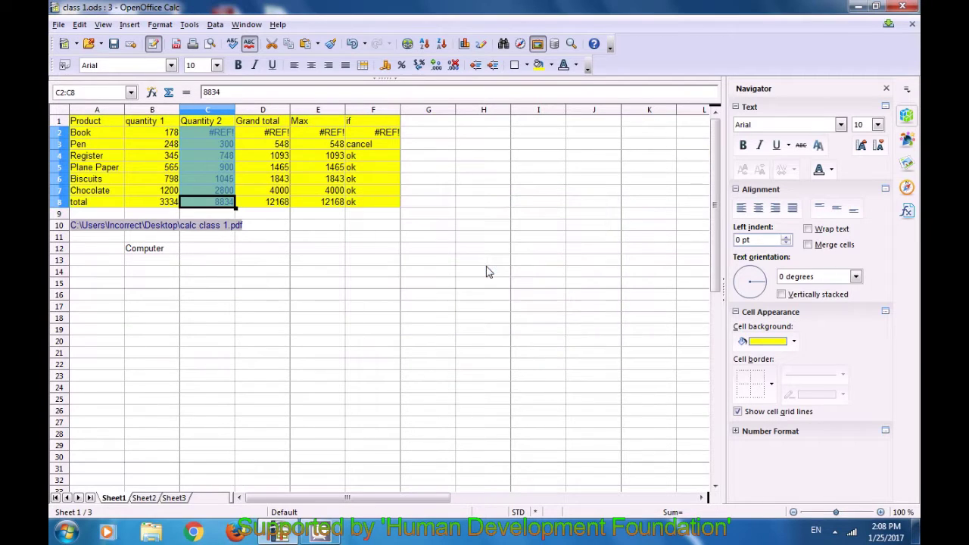
click(318, 252)
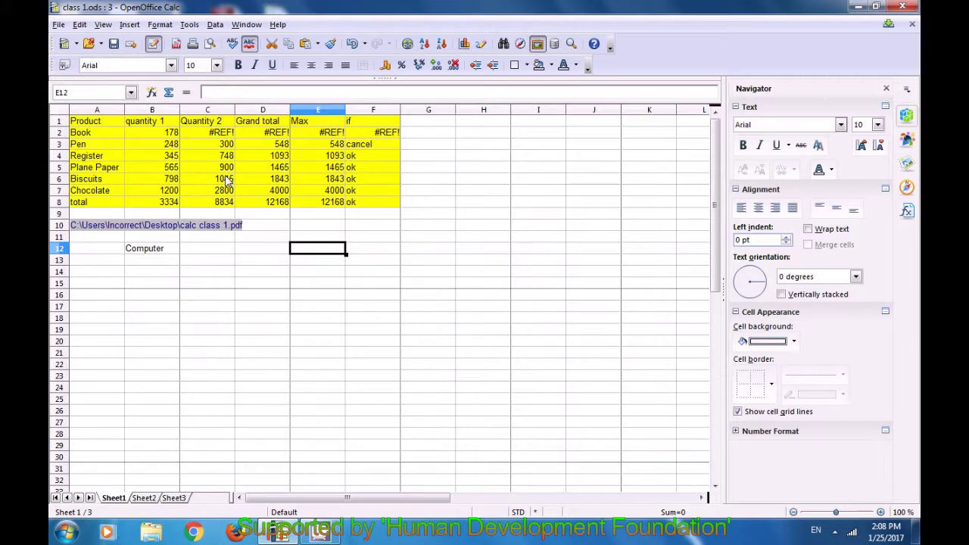
click(251, 286)
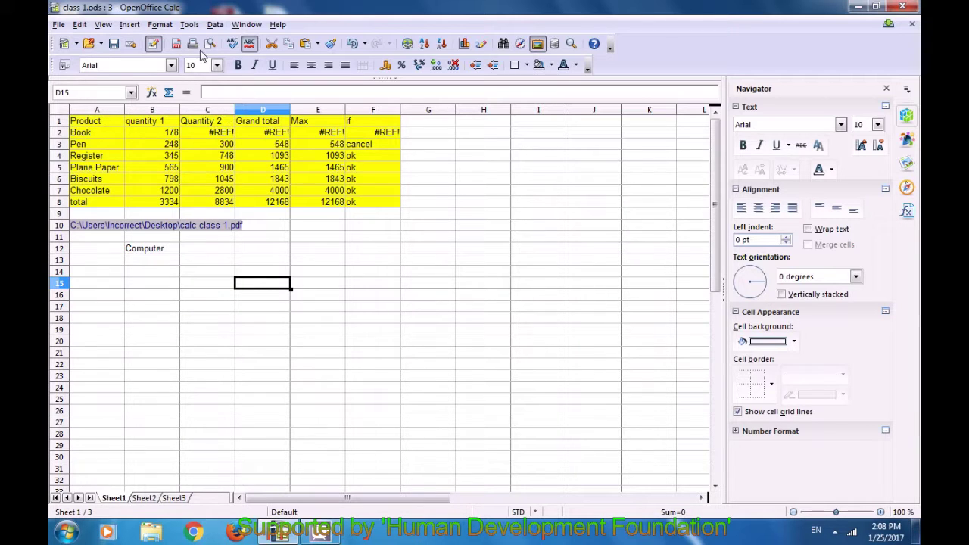
In Data > Sort, choose Column D as the sort key, then close without sorting
click(190, 25)
mouse_move(215, 27)
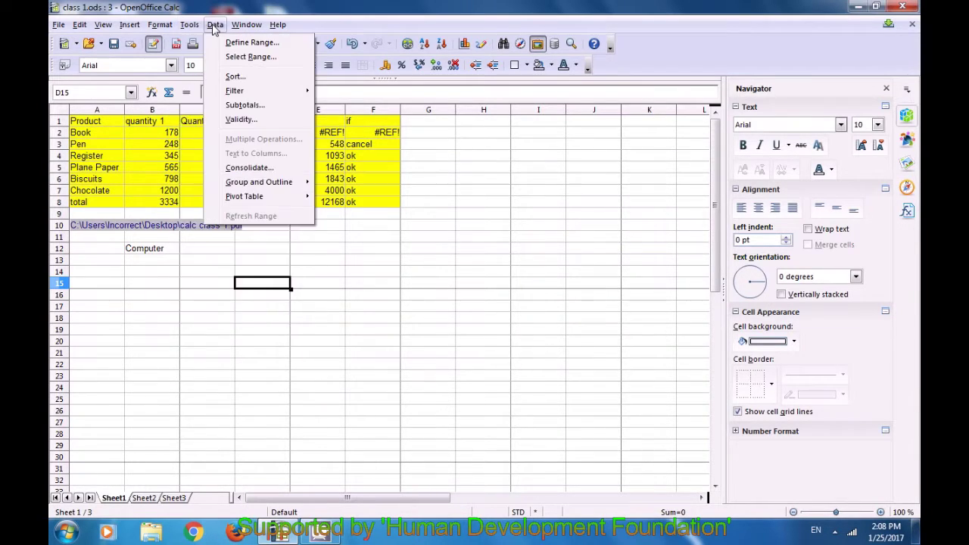
click(236, 77)
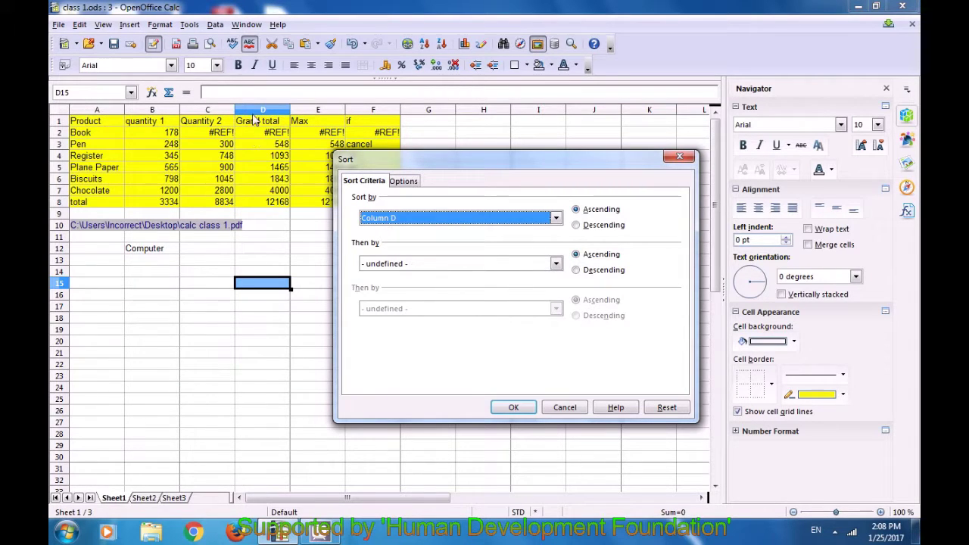
click(555, 218)
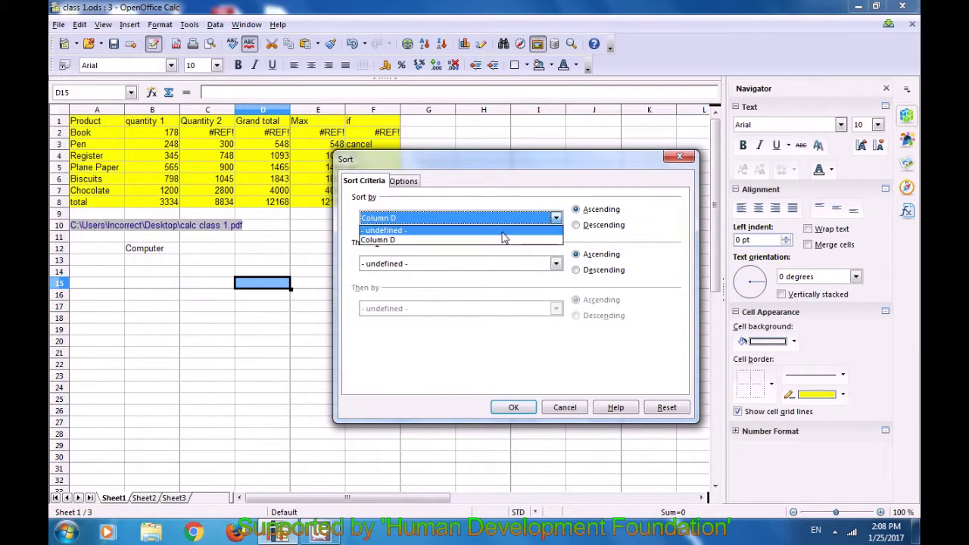
click(431, 230)
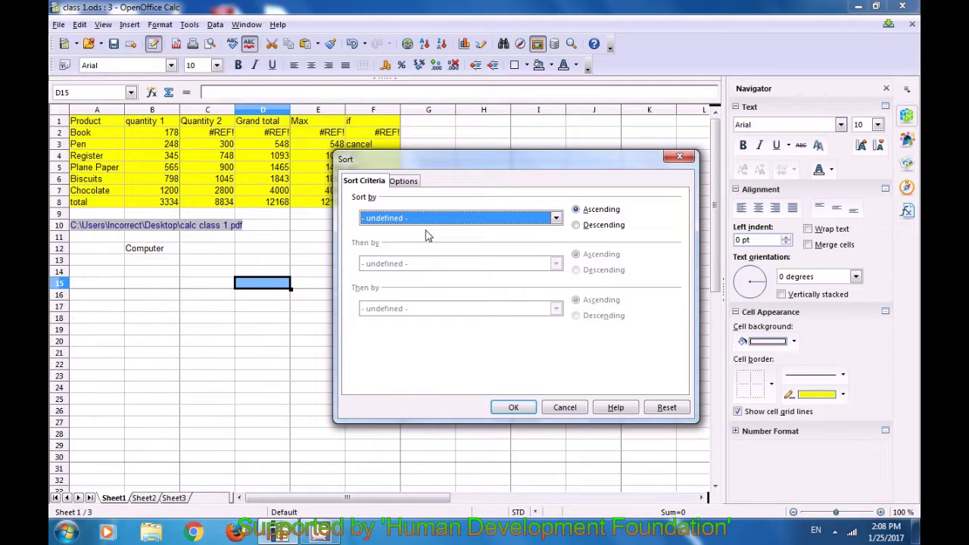
click(557, 219)
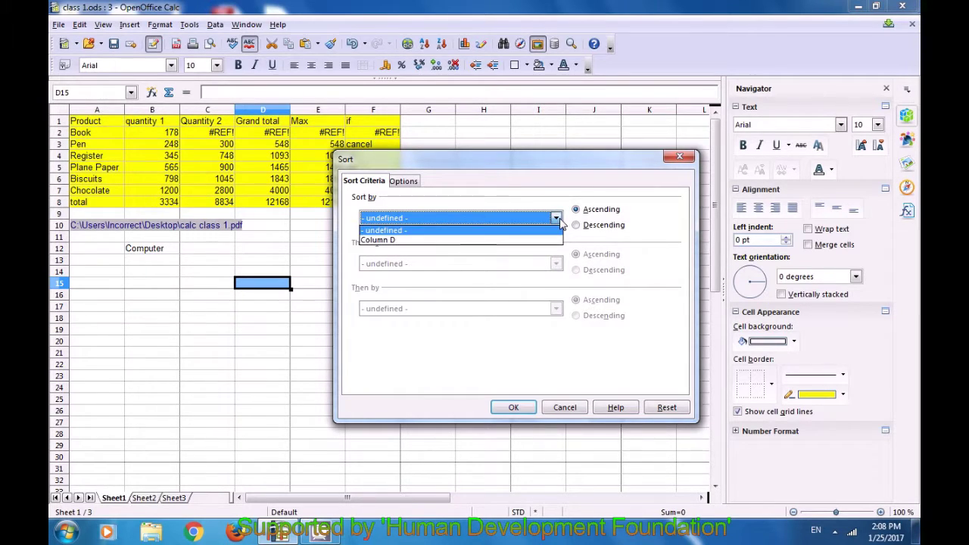
click(489, 240)
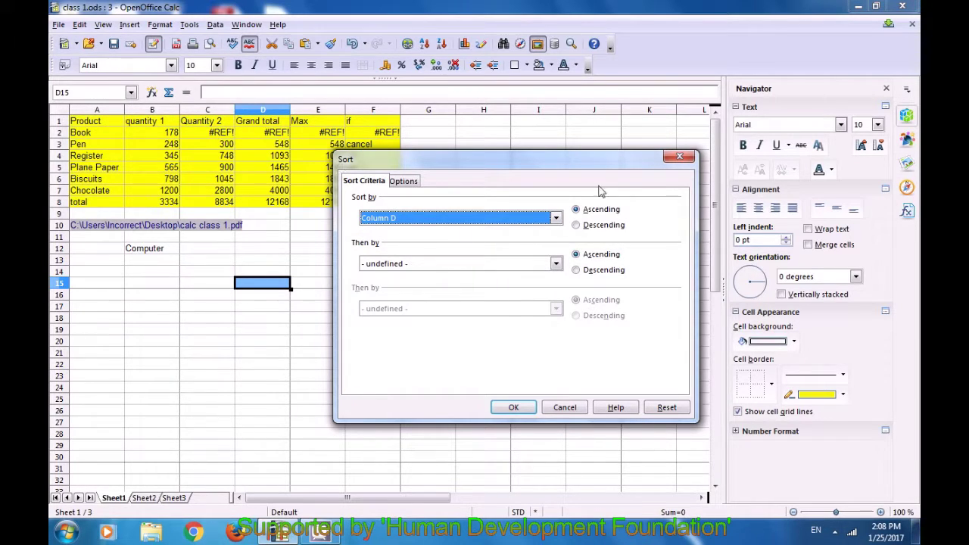
click(676, 159)
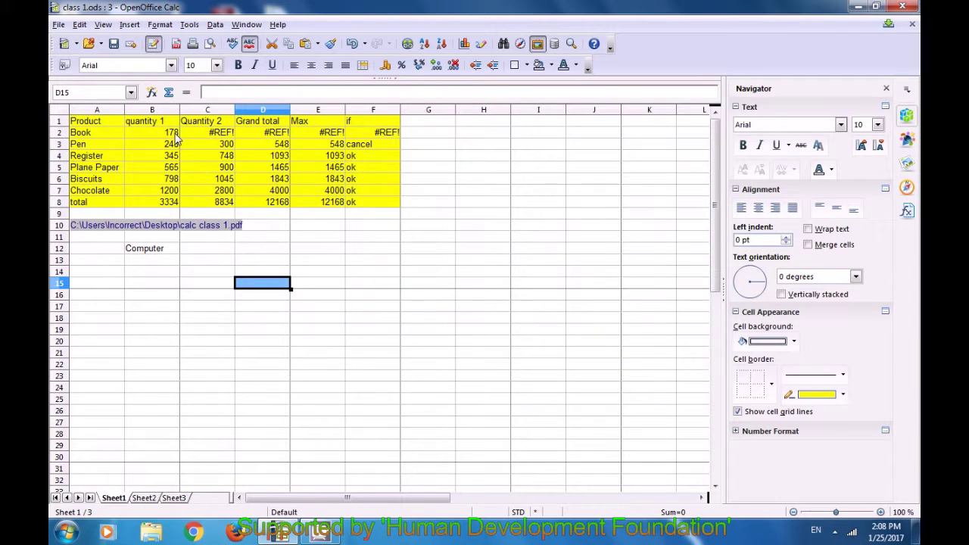
Sort only Quantity 2 (C1:C8) descending via Data > Sort, giving 8834 down to 300
drag(203, 122, 212, 206)
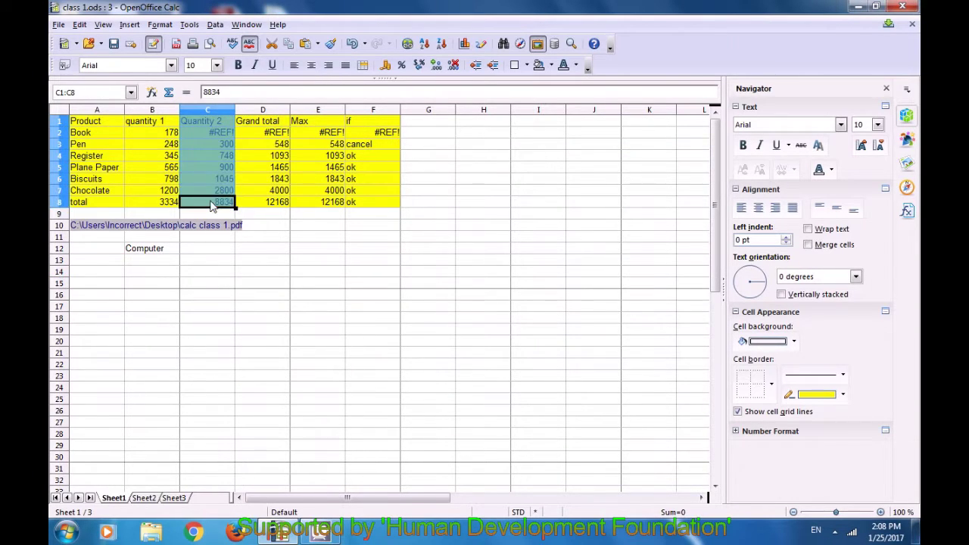
click(215, 24)
click(236, 77)
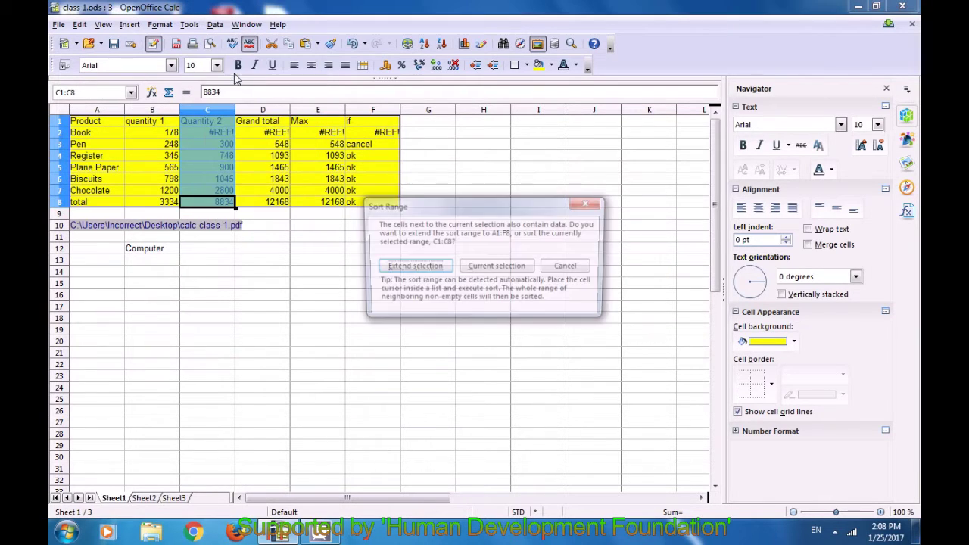
click(477, 271)
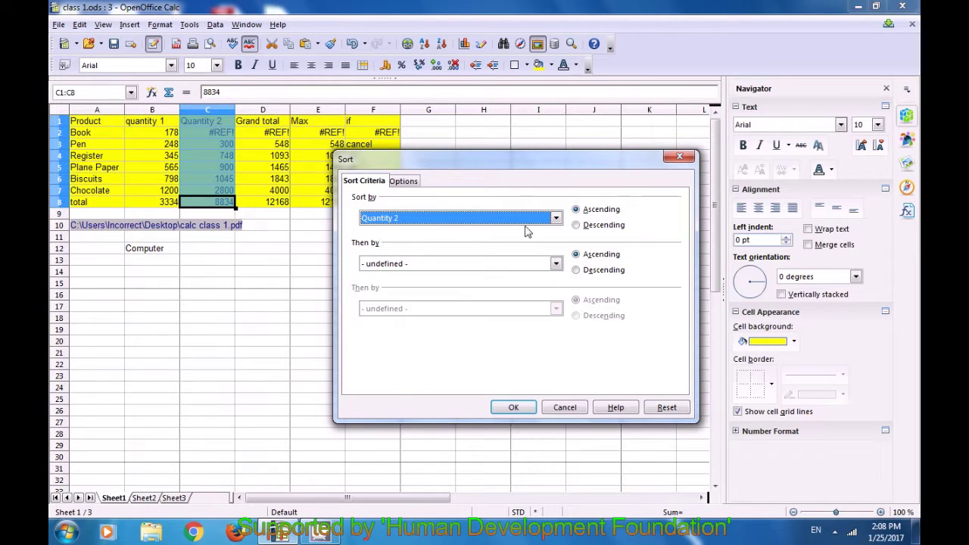
click(576, 226)
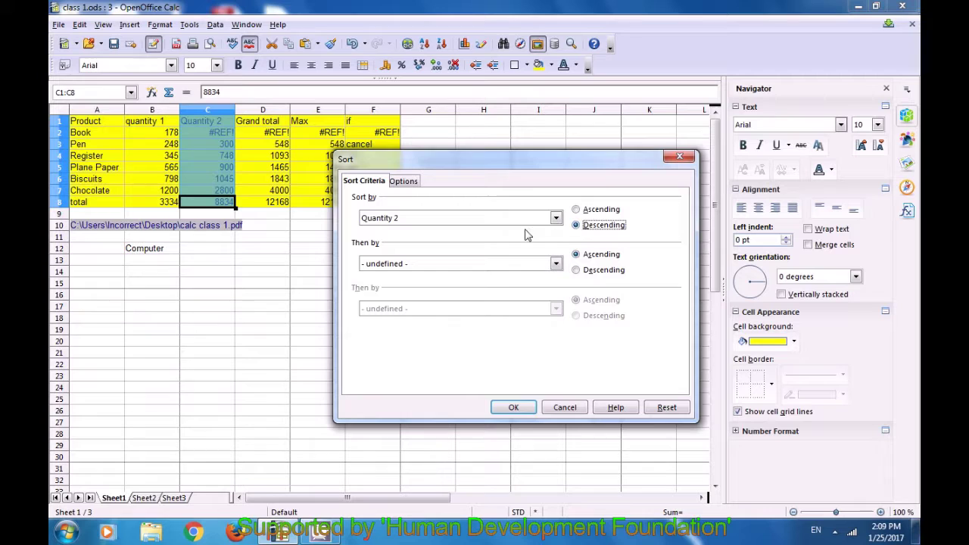
click(519, 411)
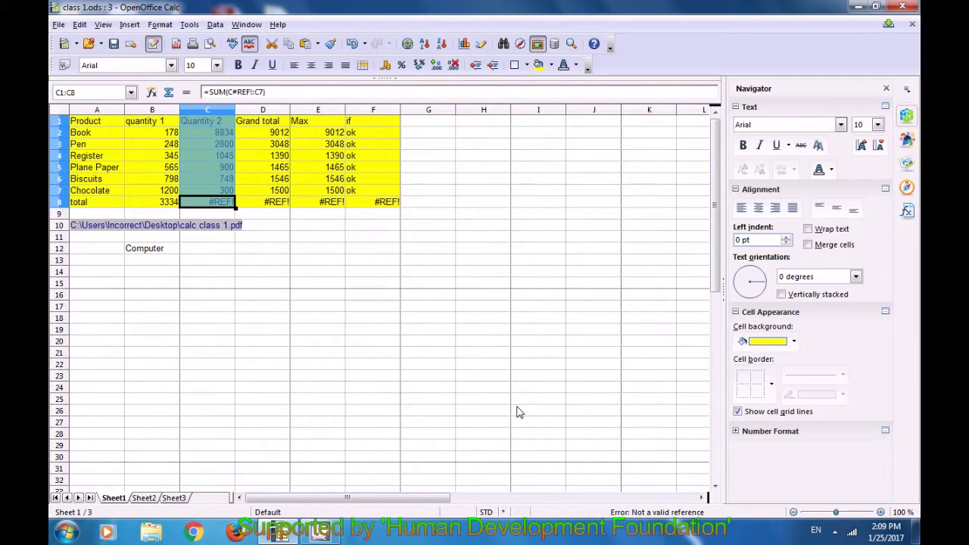
click(373, 309)
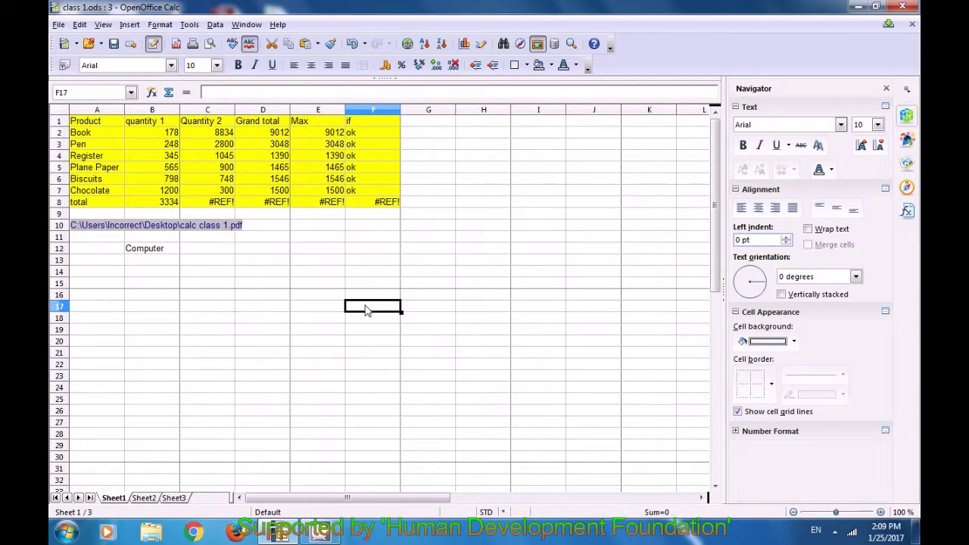
click(252, 275)
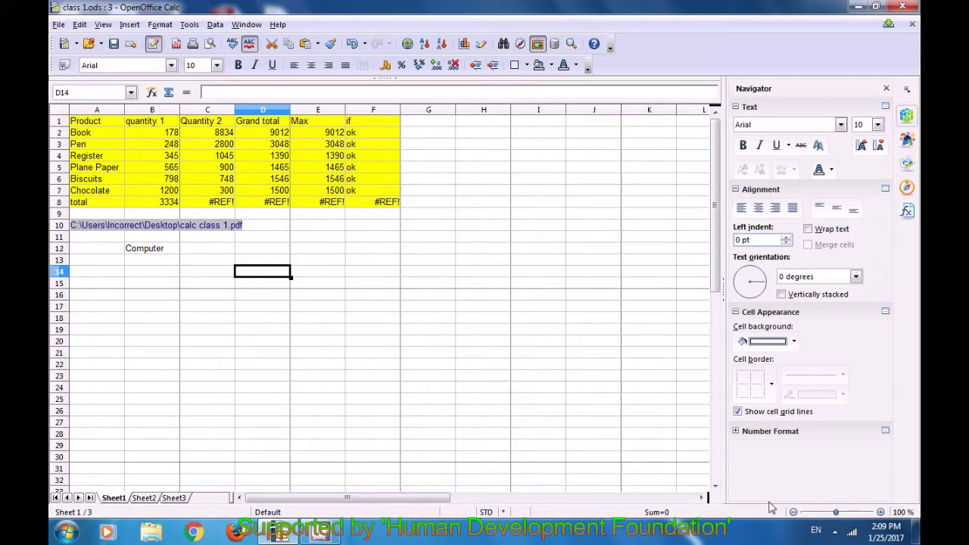
click(834, 531)
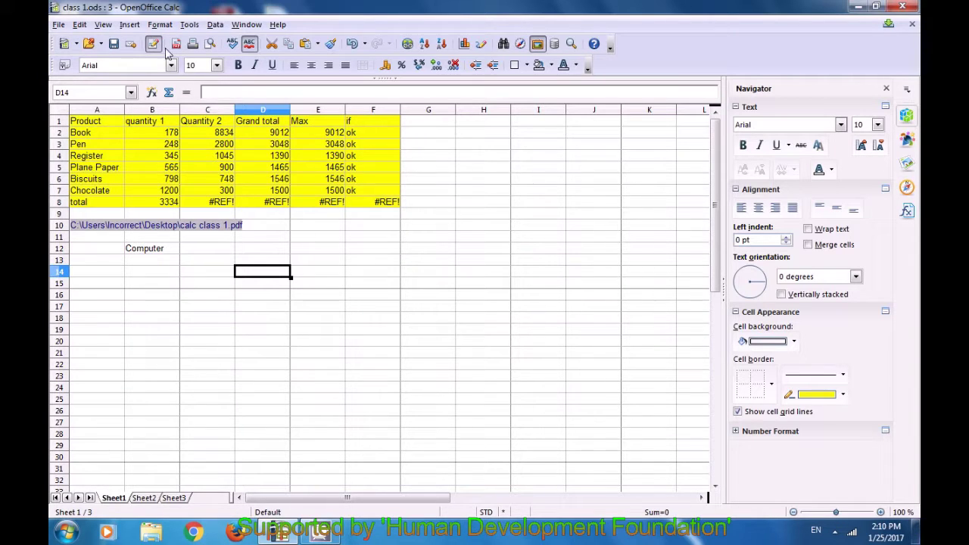
click(131, 24)
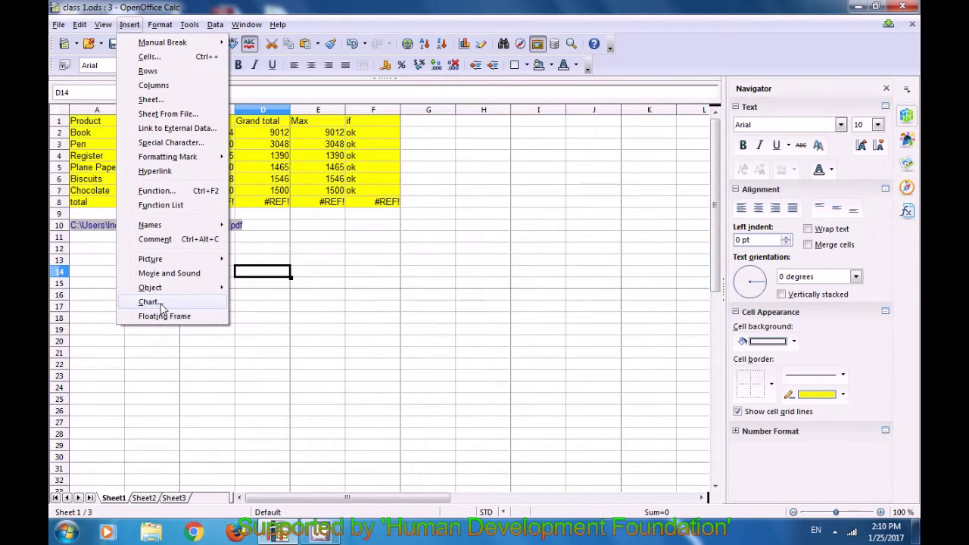
click(330, 321)
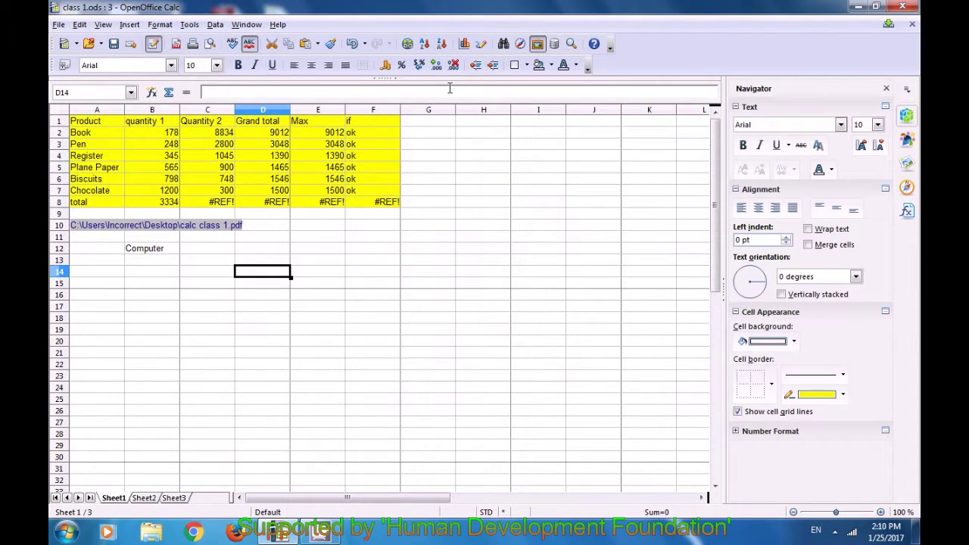
Start a column chart from range B1:E7 with the data series taken from columns
click(464, 46)
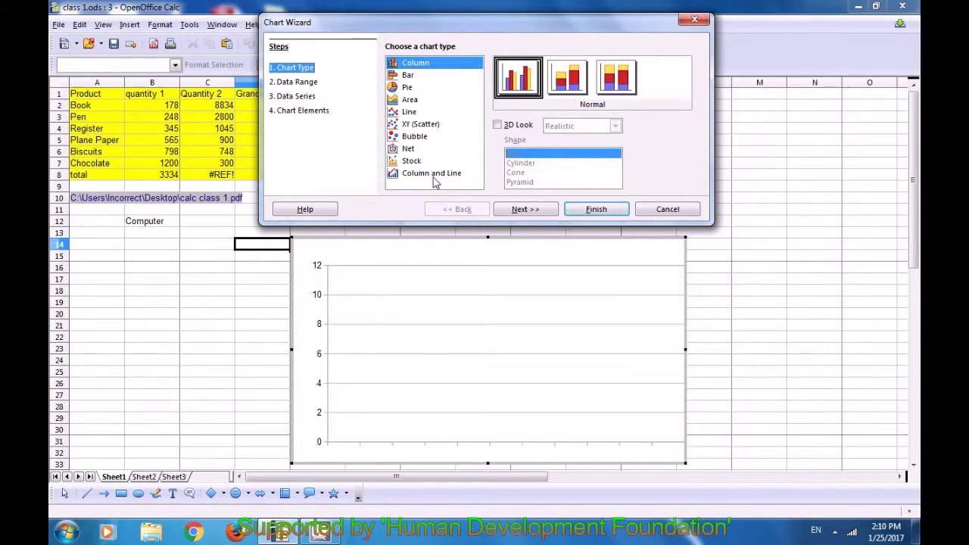
click(521, 212)
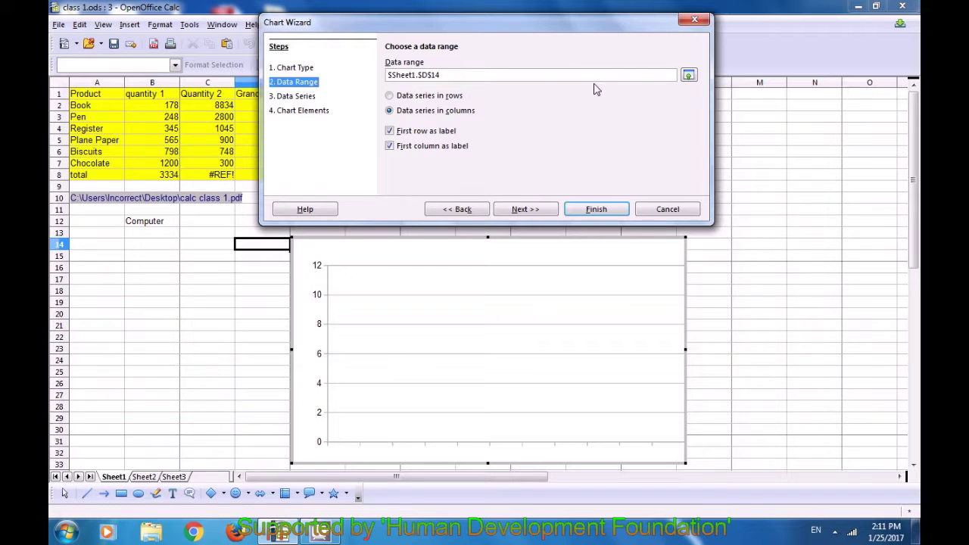
click(688, 76)
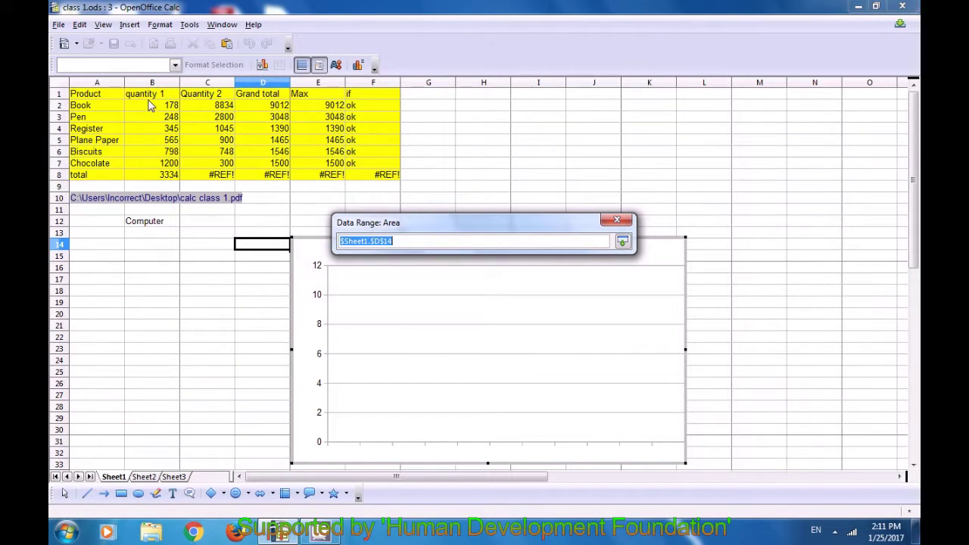
drag(149, 97, 333, 167)
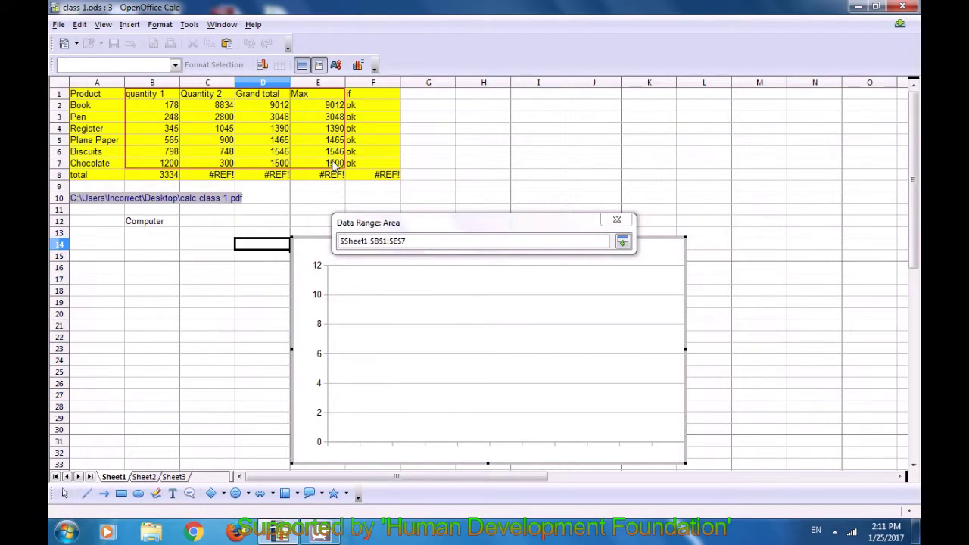
drag(333, 167, 335, 167)
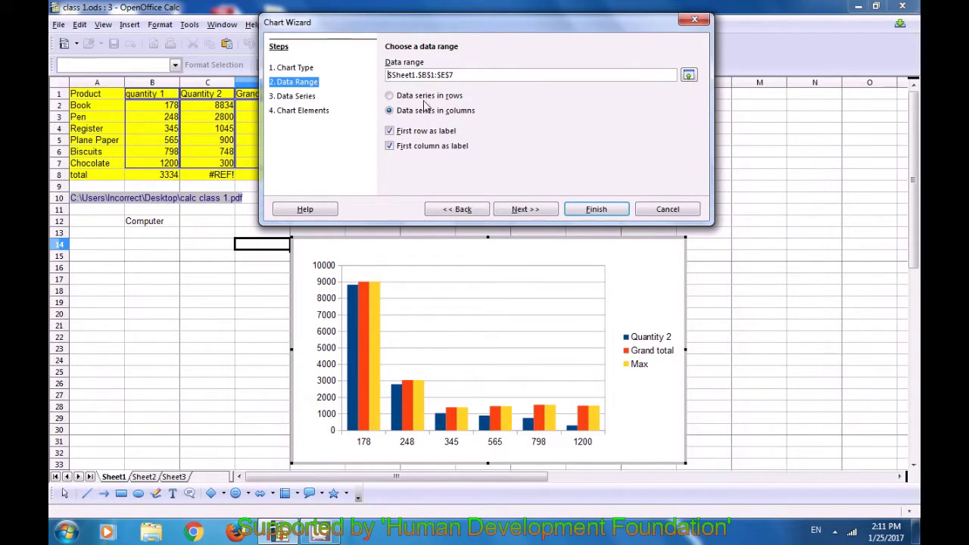
click(390, 97)
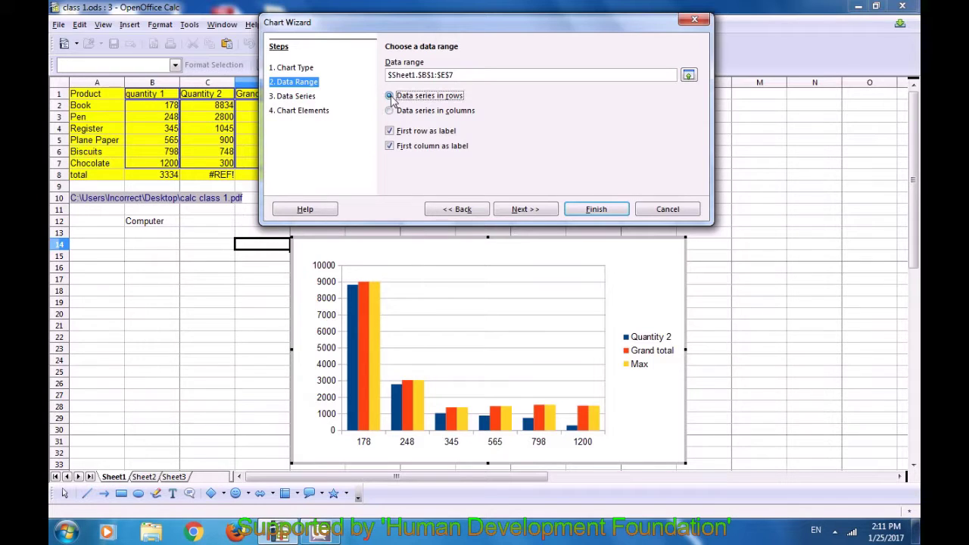
click(390, 111)
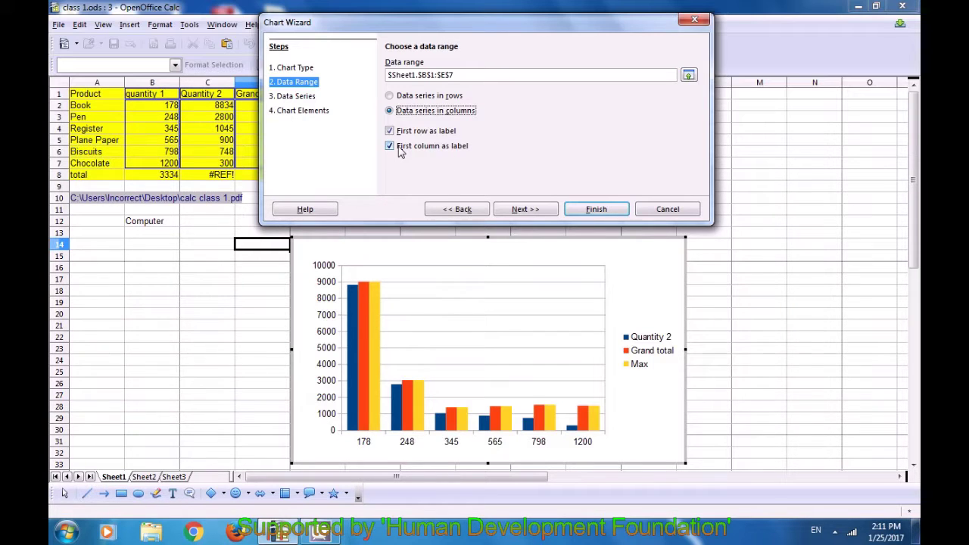
click(520, 212)
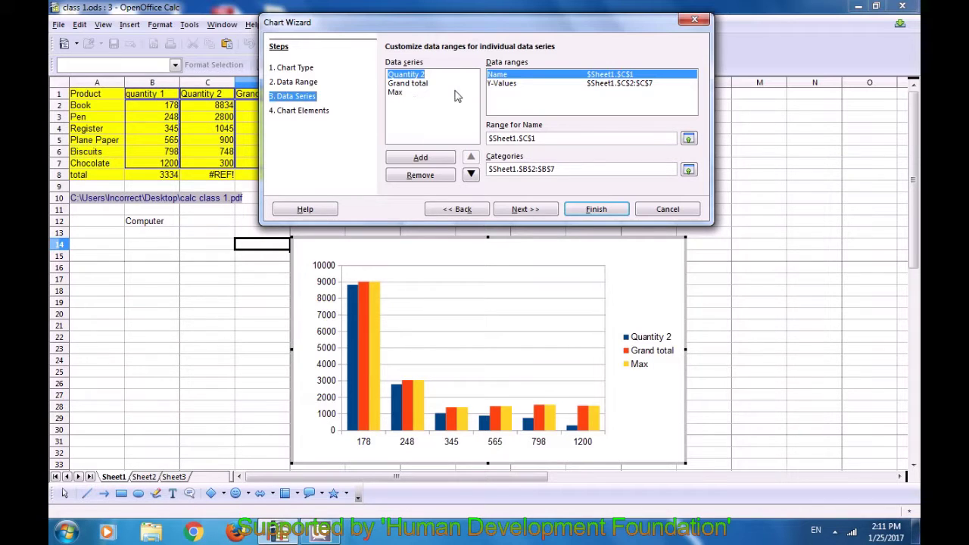
Move the Max series to the first position, then back to last, and continue
click(416, 84)
click(401, 94)
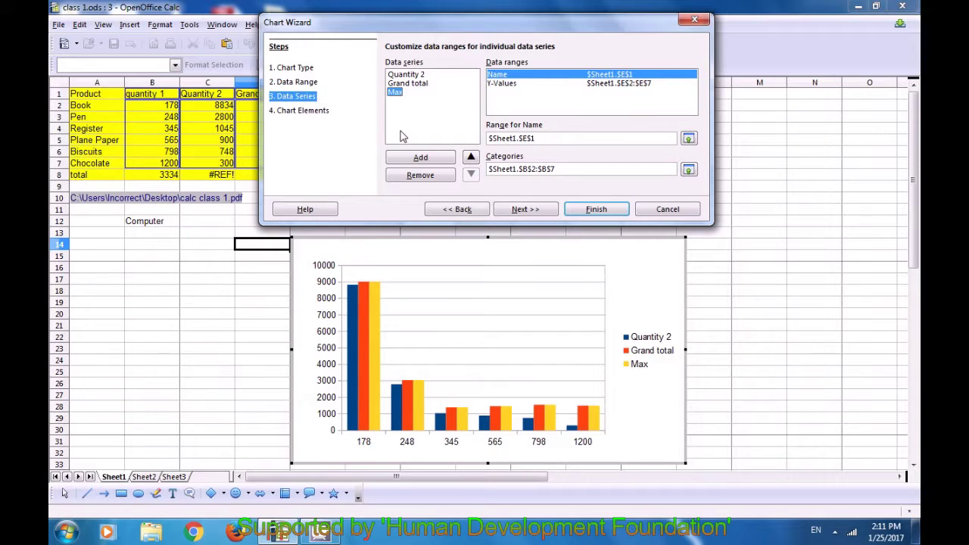
click(470, 157)
click(471, 157)
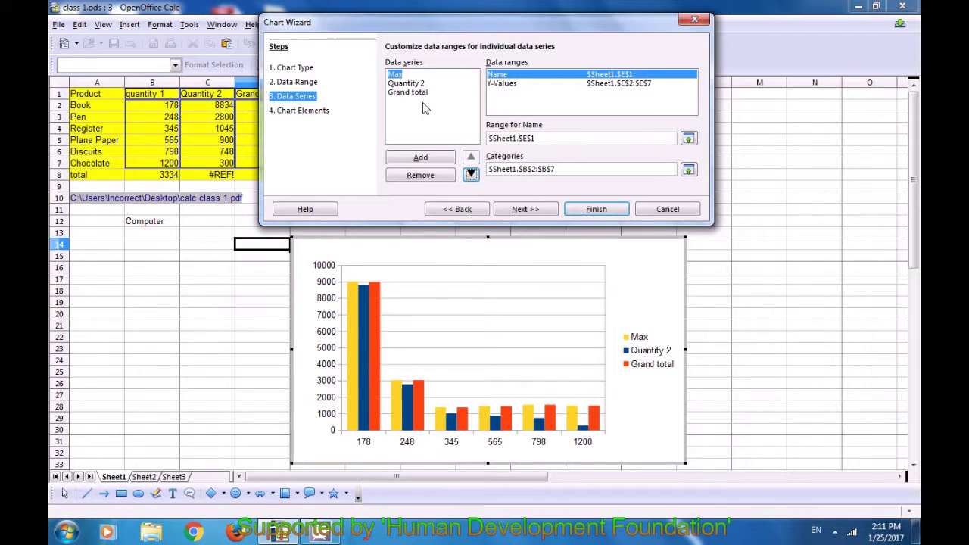
click(471, 175)
click(471, 175)
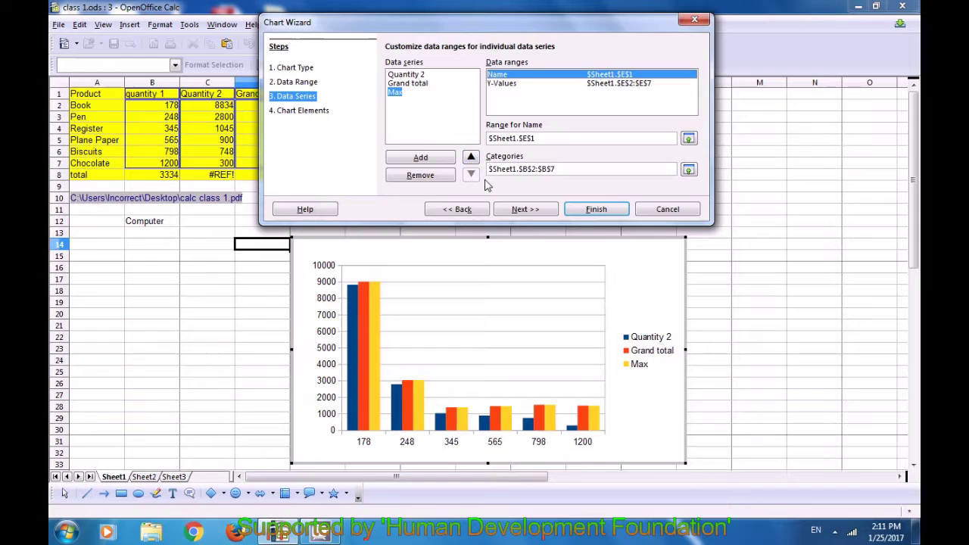
click(515, 211)
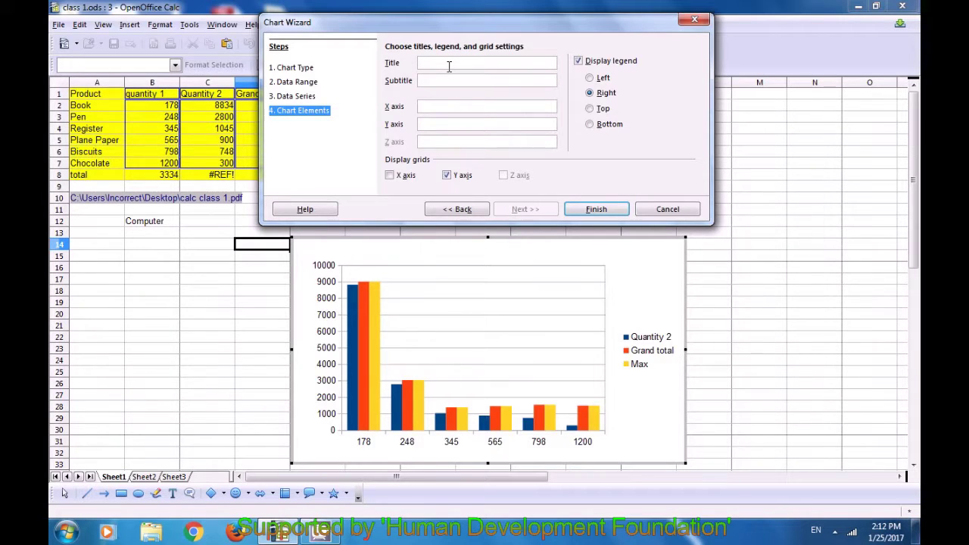
Title the chart 'products details', add X-axis gridlines, and finish it onto the sheet
text(products details)
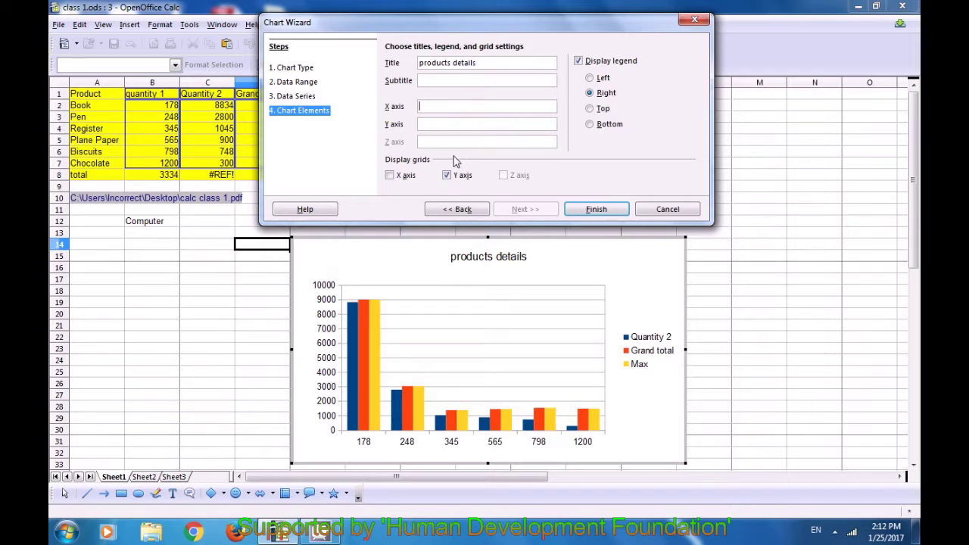
click(388, 178)
click(588, 212)
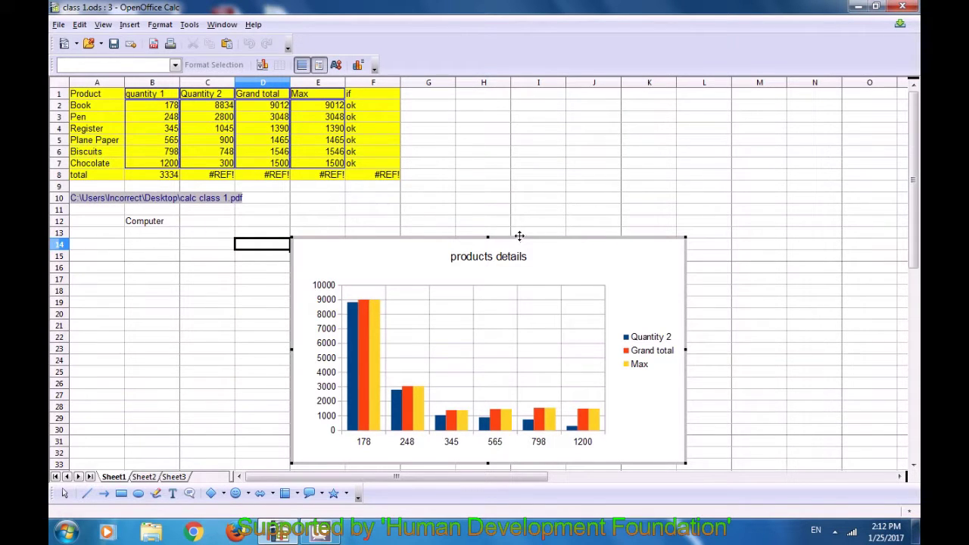
click(542, 188)
click(531, 212)
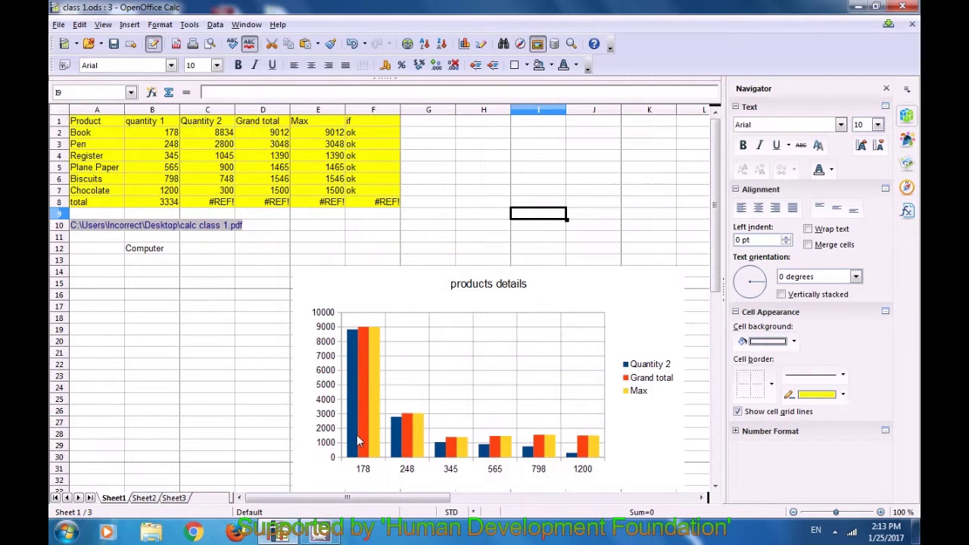
click(235, 353)
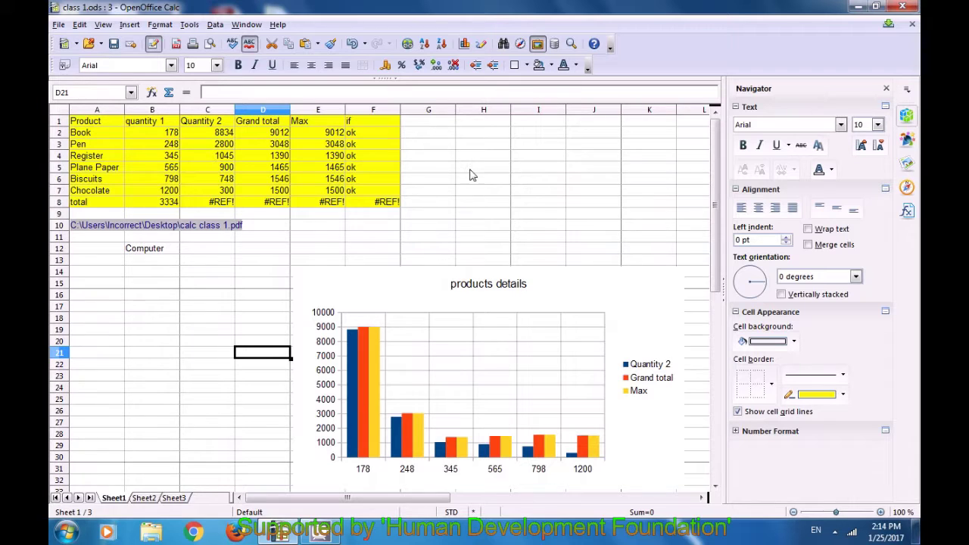
Toggle the Drawing toolbar on and off repeatedly, leaving it visible
click(482, 45)
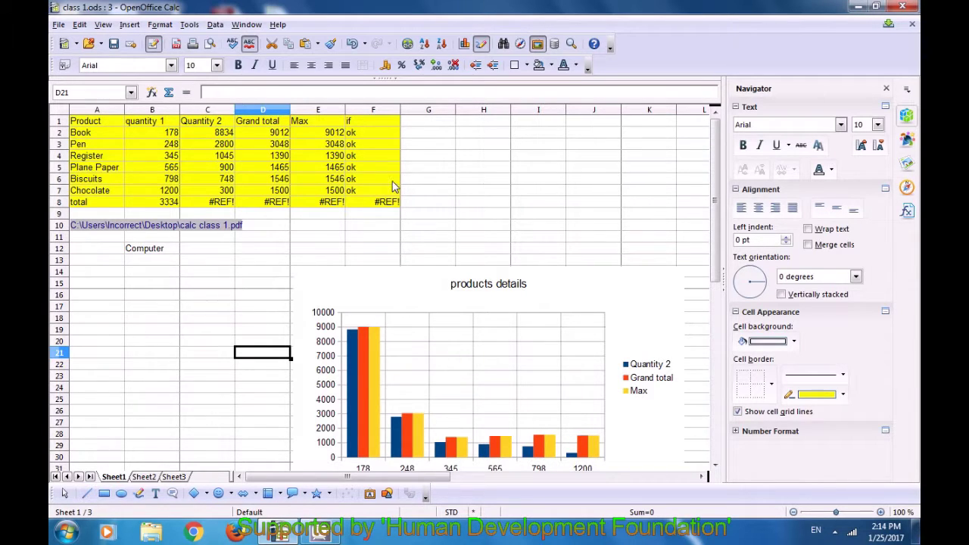
click(422, 150)
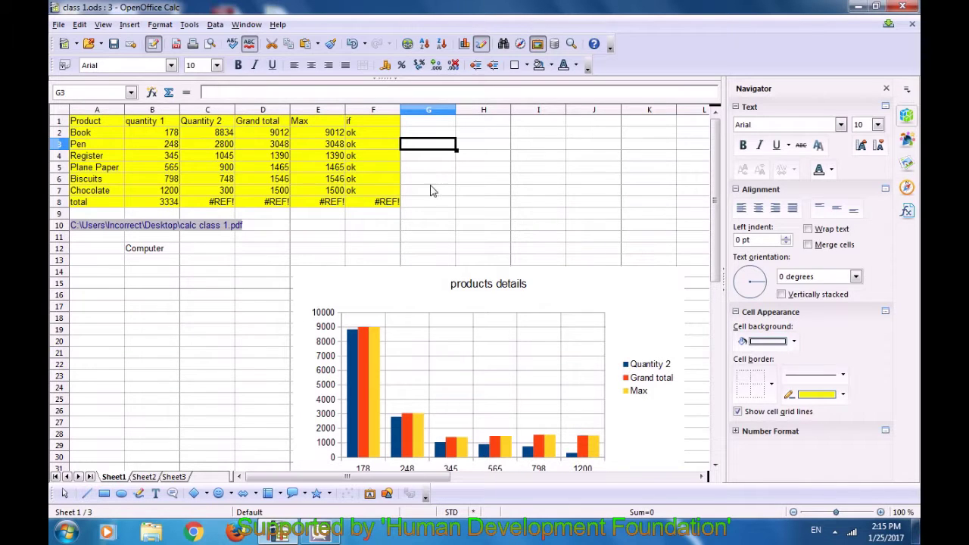
click(481, 44)
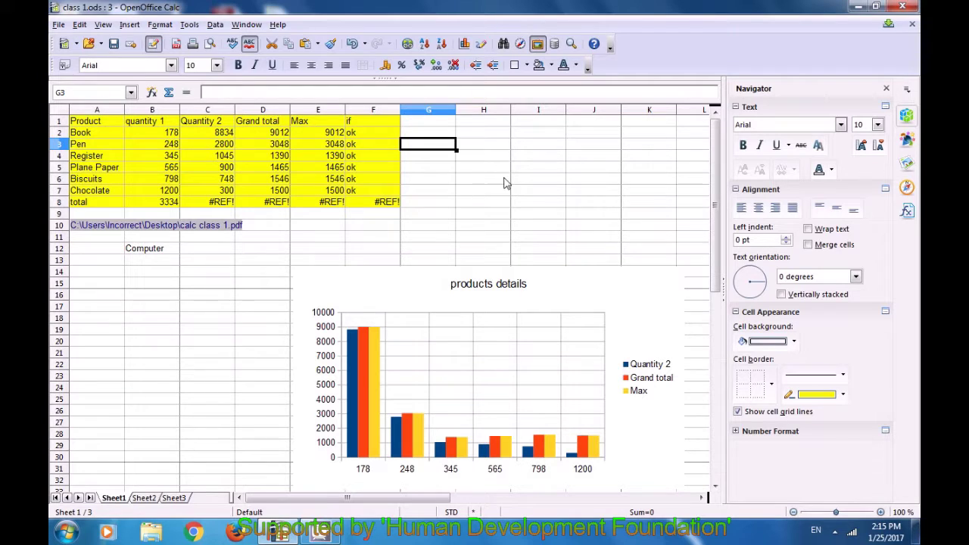
click(481, 44)
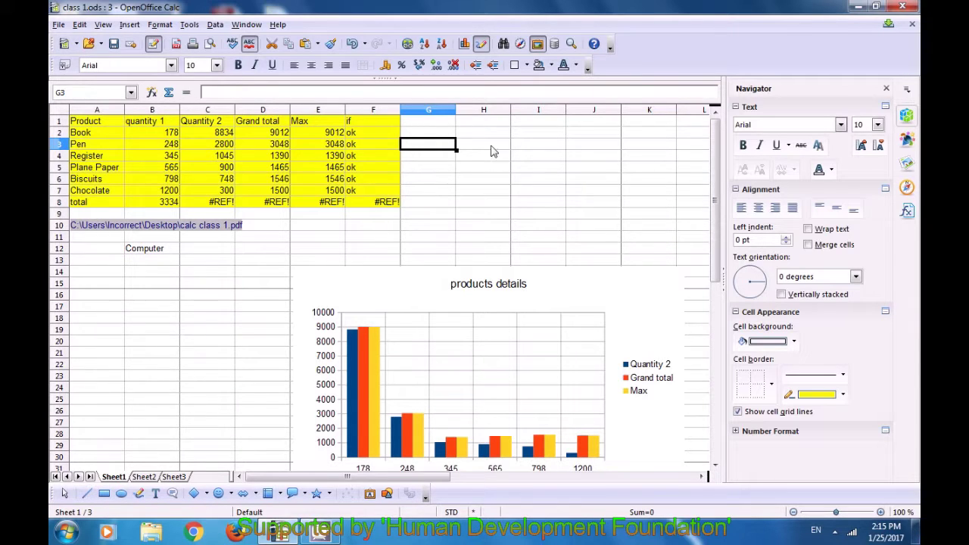
click(483, 45)
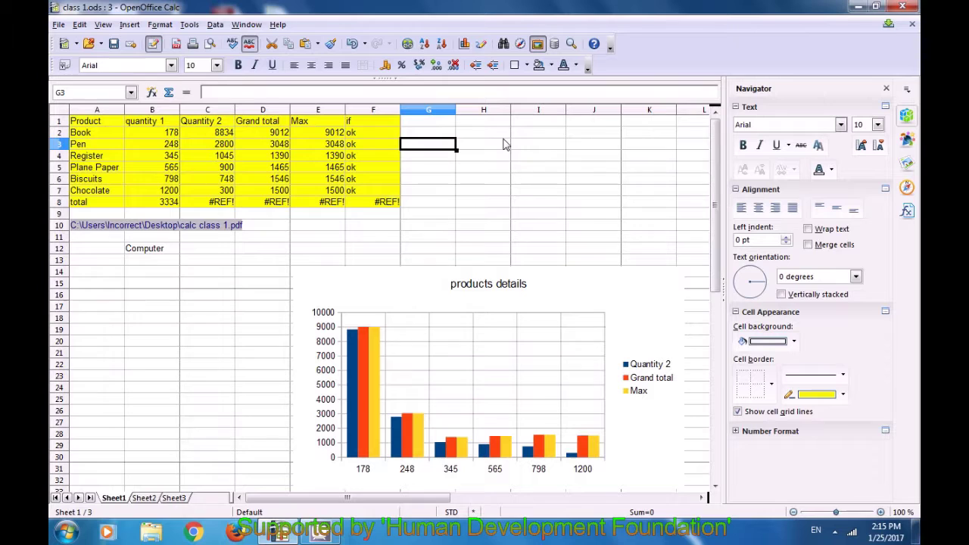
click(482, 46)
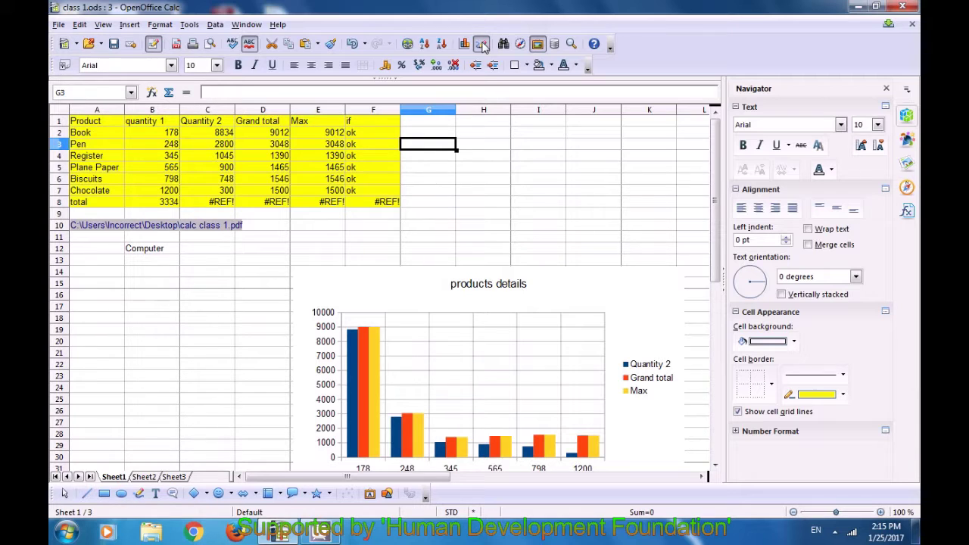
click(482, 44)
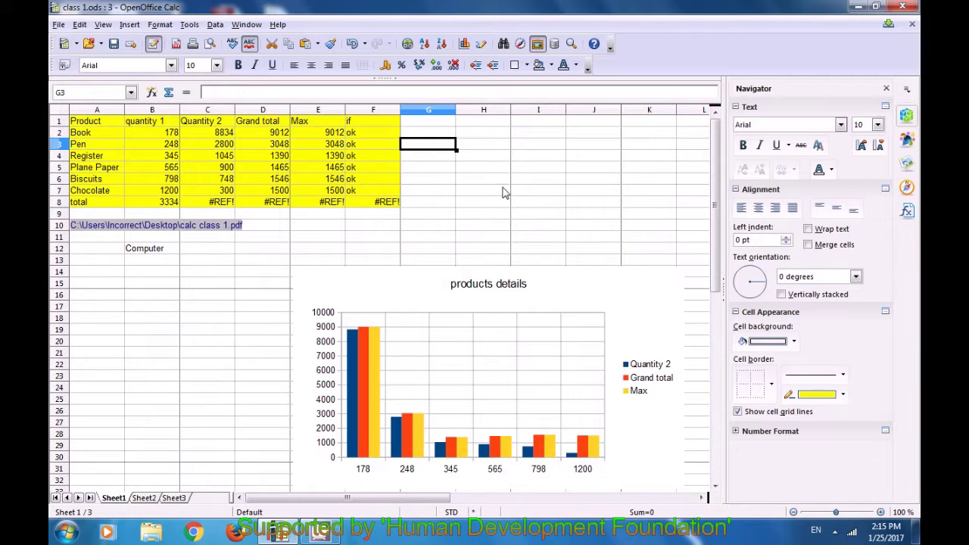
click(481, 44)
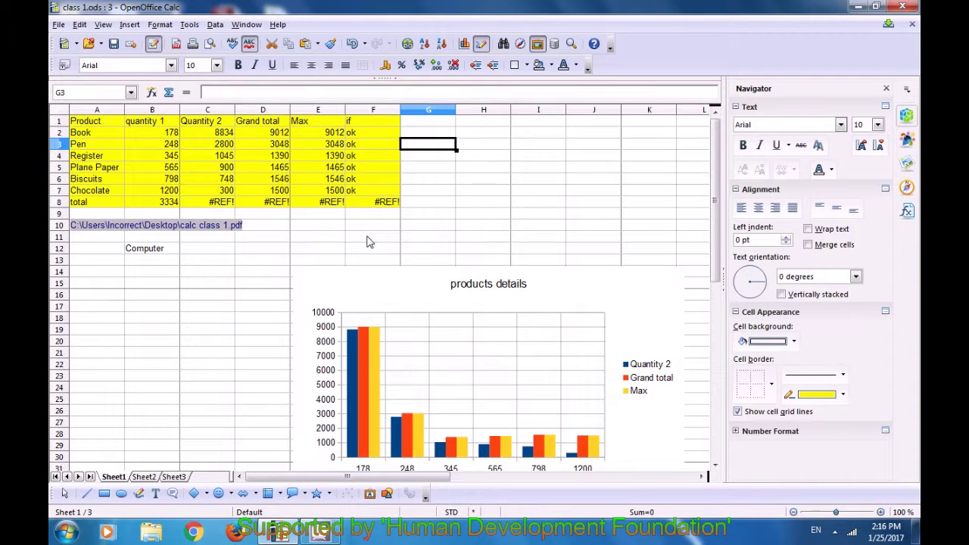
click(369, 241)
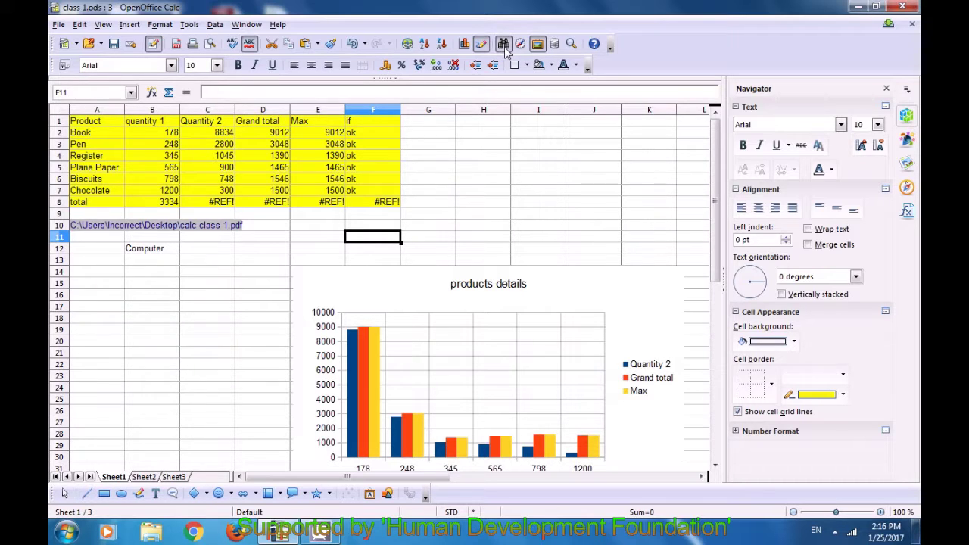
Open the Find & Replace dialog and move it away from the chart
click(82, 27)
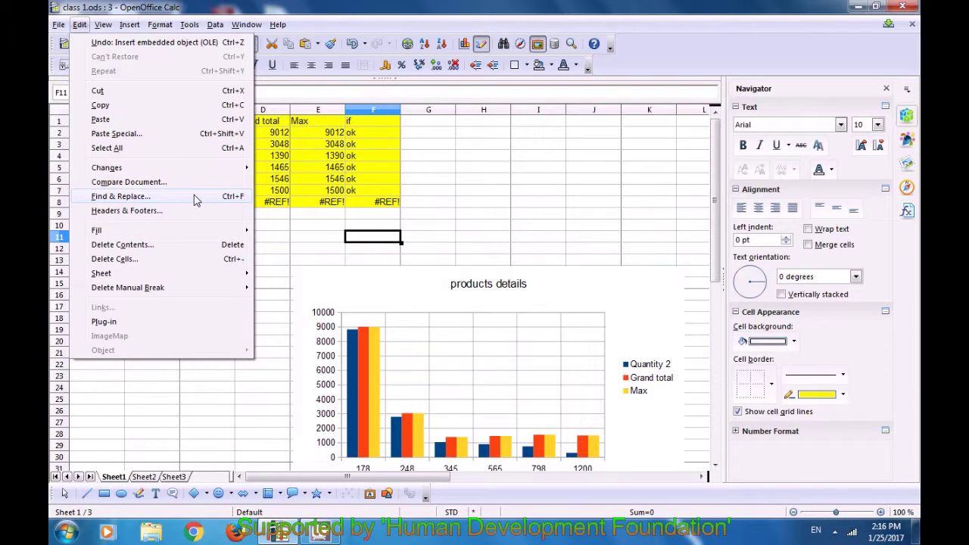
click(492, 133)
click(429, 144)
click(368, 239)
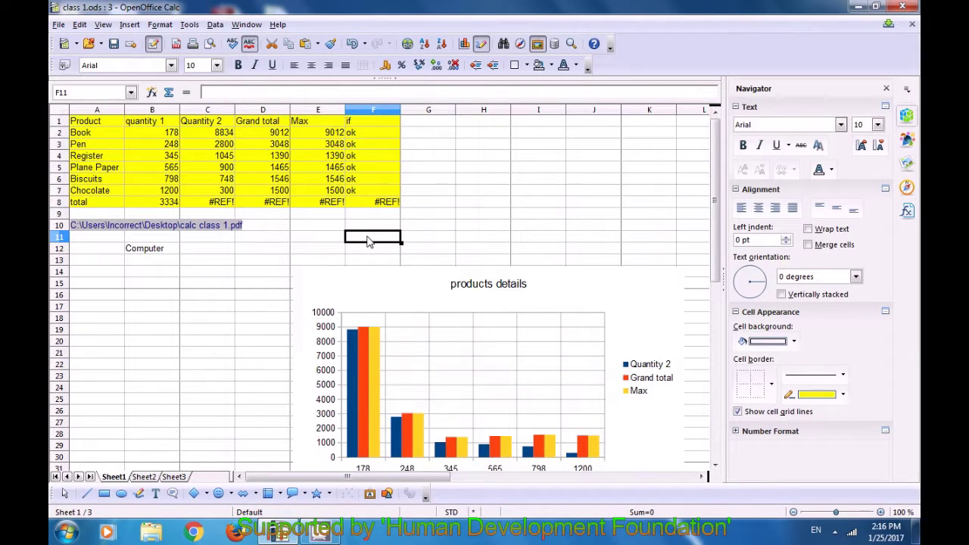
click(504, 44)
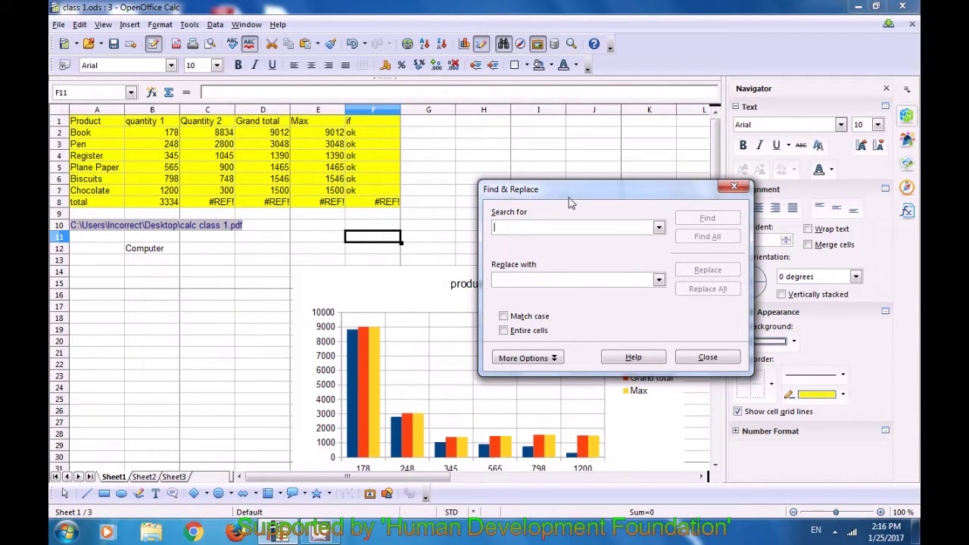
drag(563, 187, 530, 139)
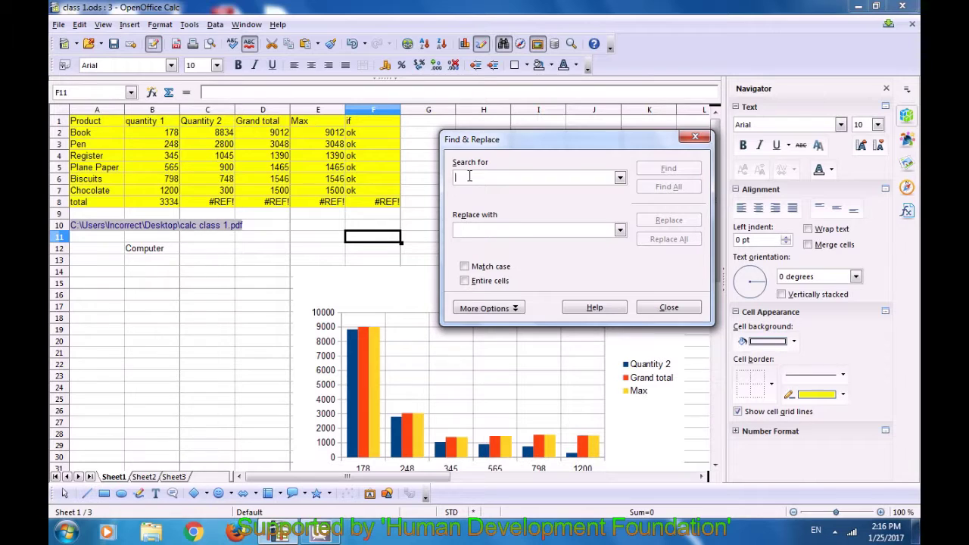
Find 178 and replace it with 108 in cell B2, then close the dialog
text(178)
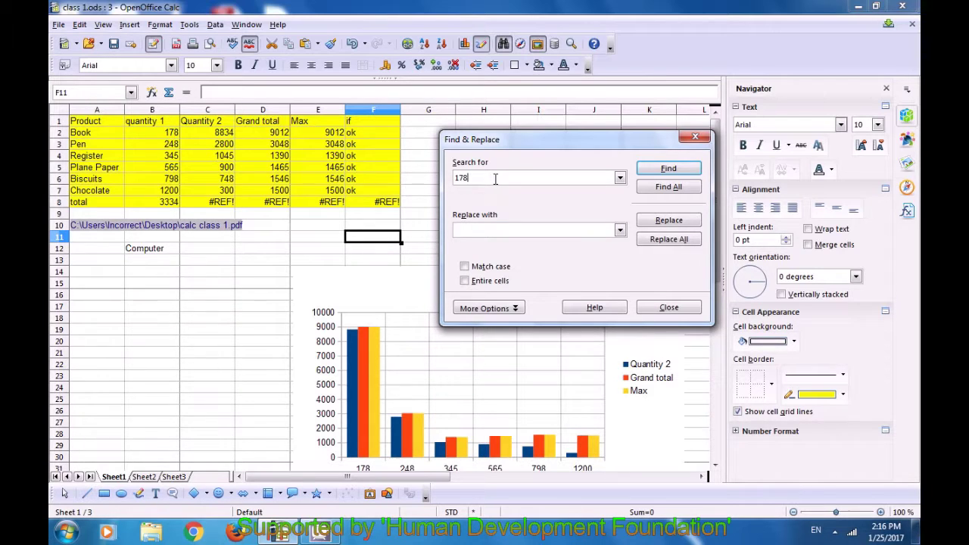
click(665, 171)
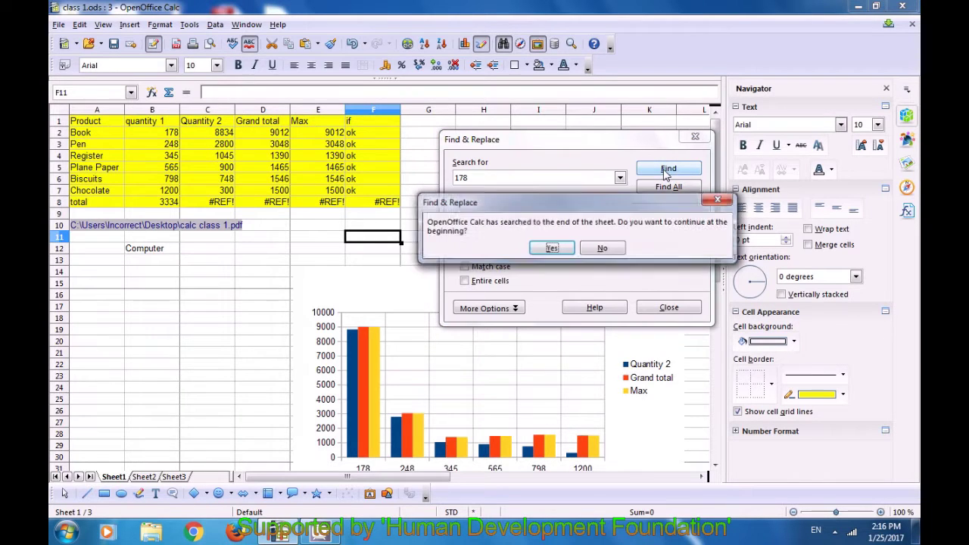
click(555, 250)
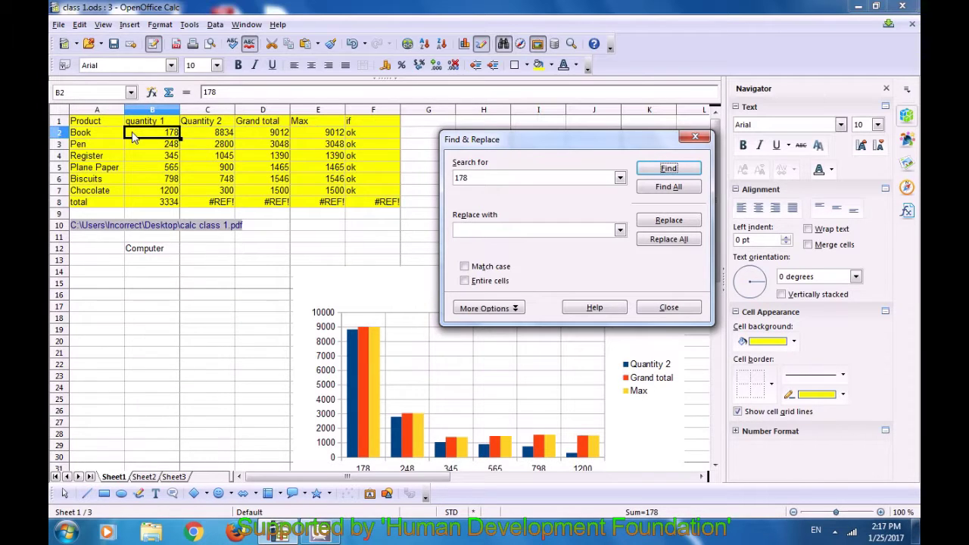
click(472, 225)
text(108)
click(667, 220)
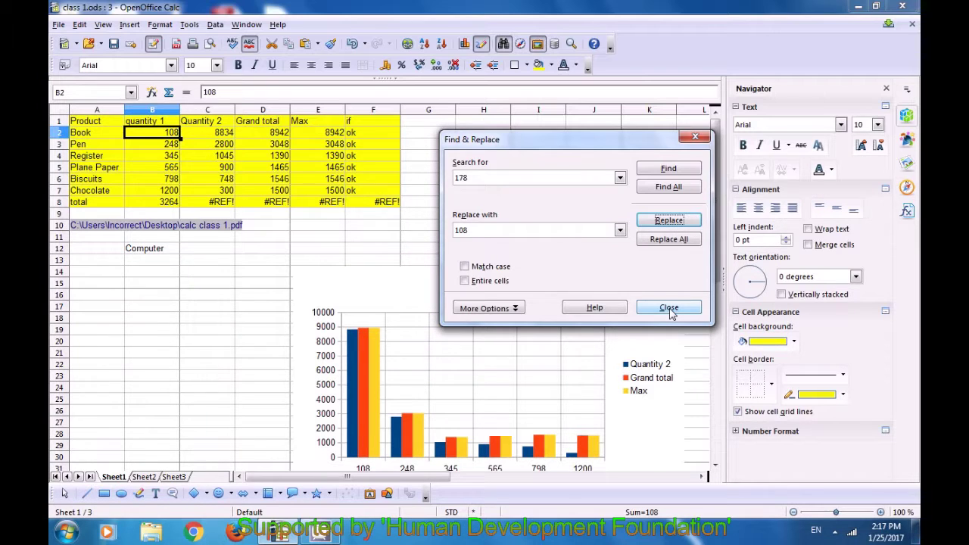
click(669, 309)
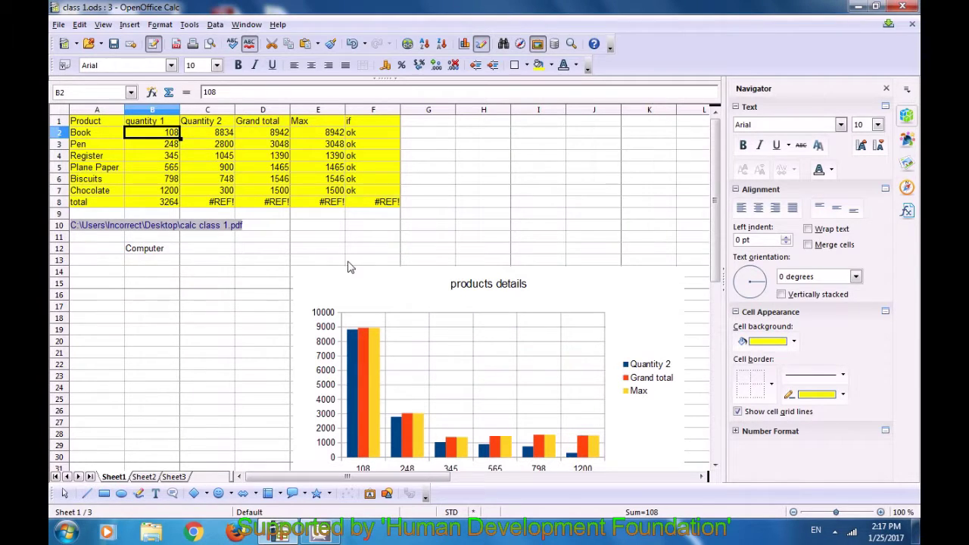
click(348, 263)
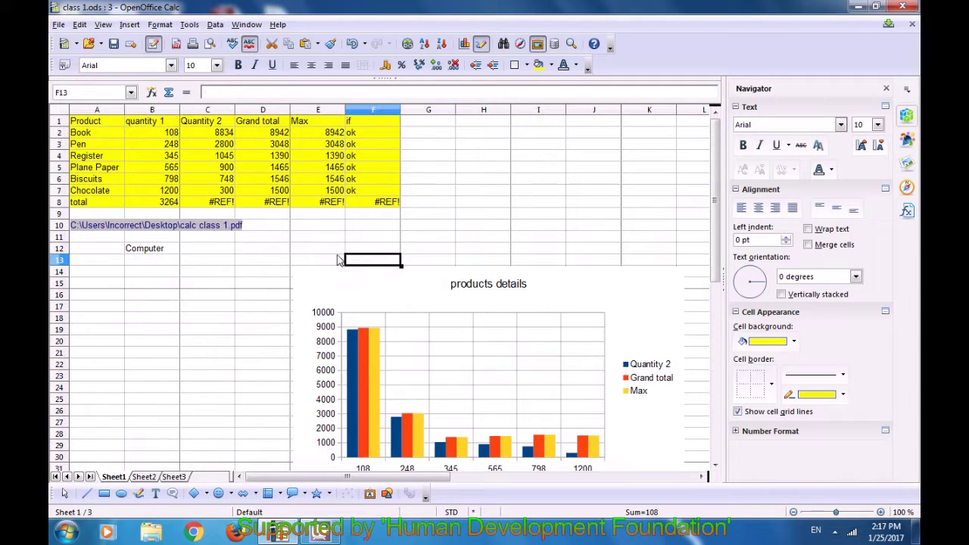
click(156, 134)
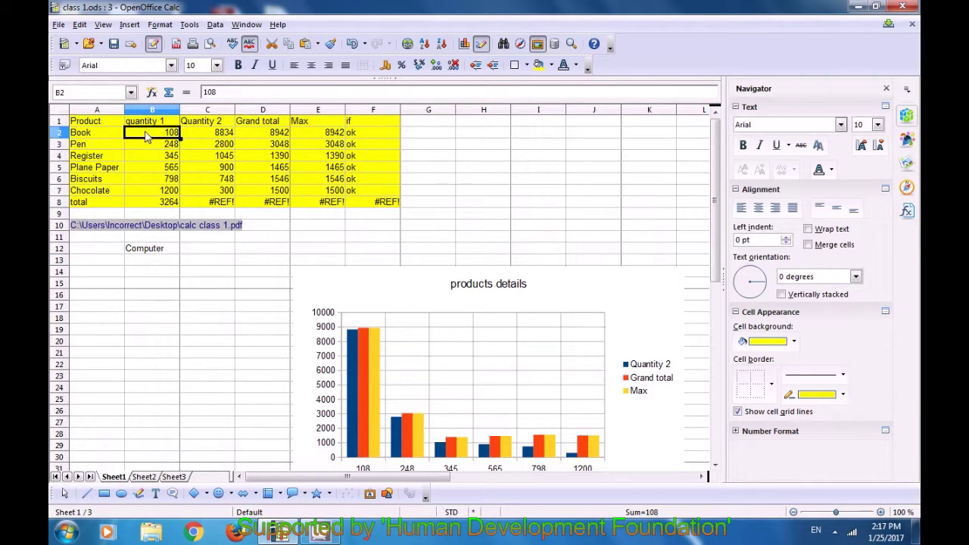
click(328, 242)
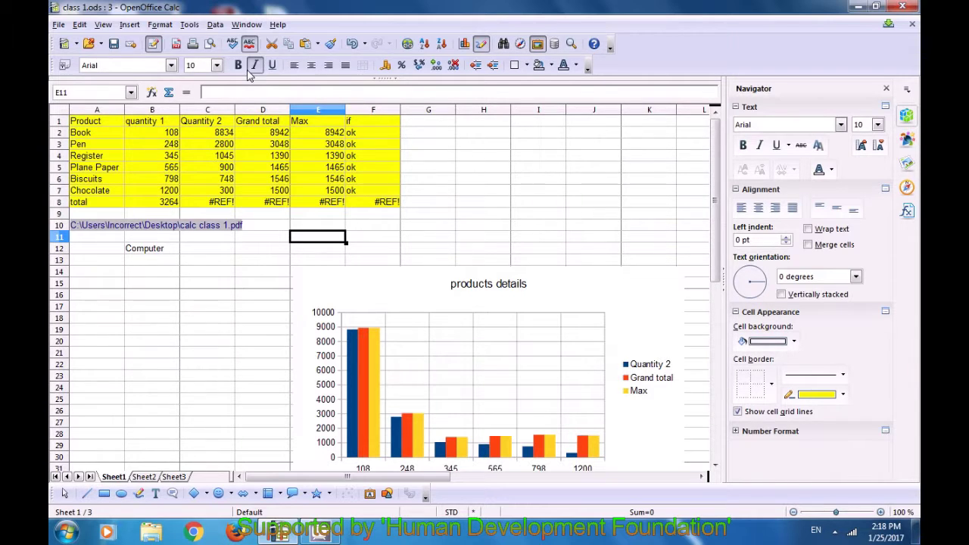
click(103, 24)
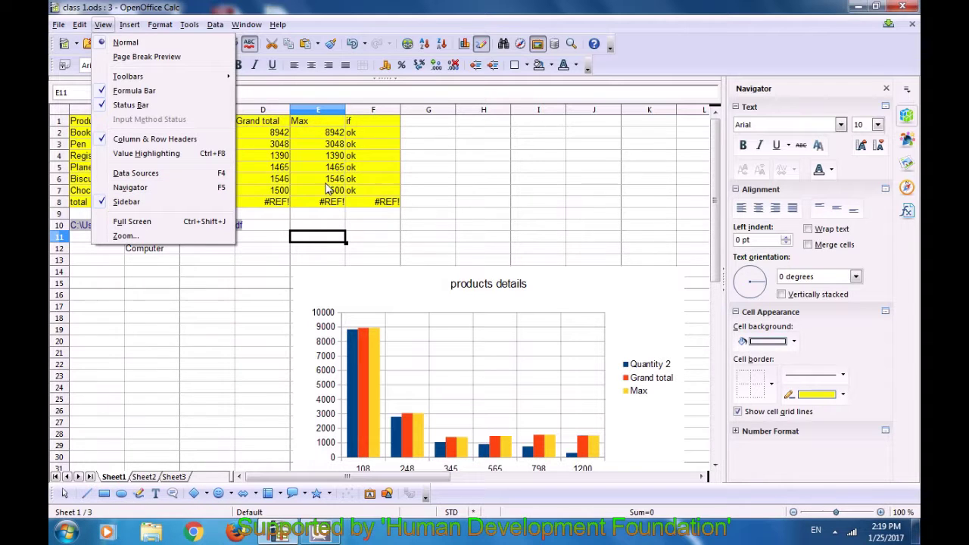
click(522, 45)
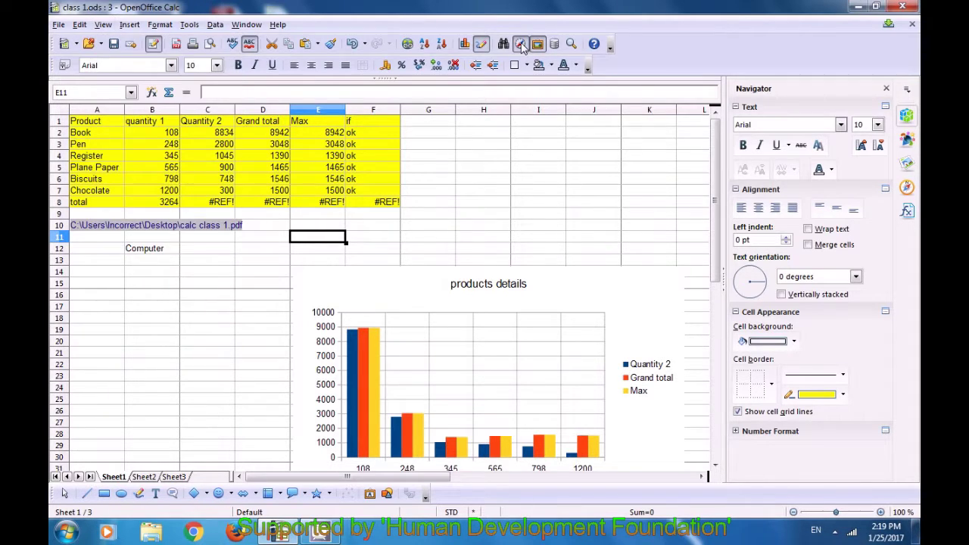
click(521, 45)
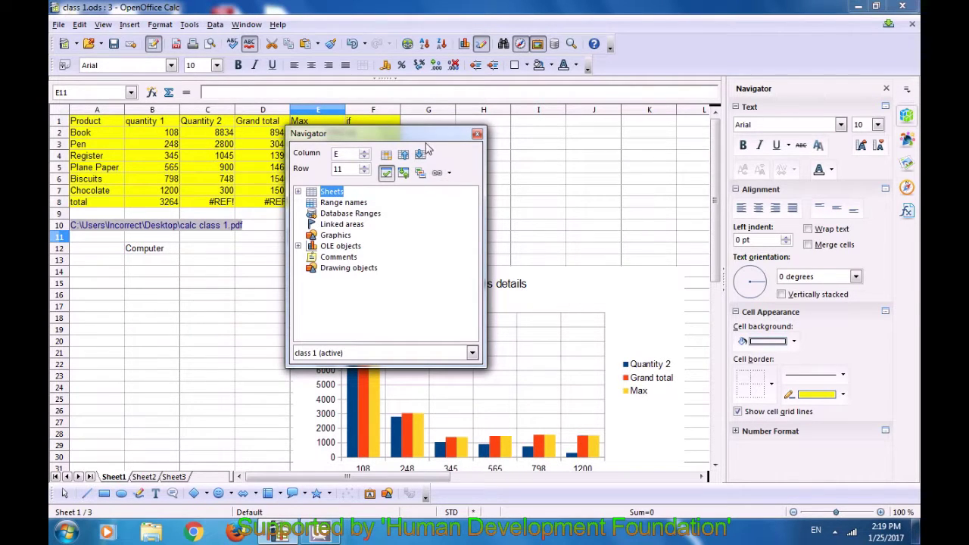
drag(415, 137, 533, 128)
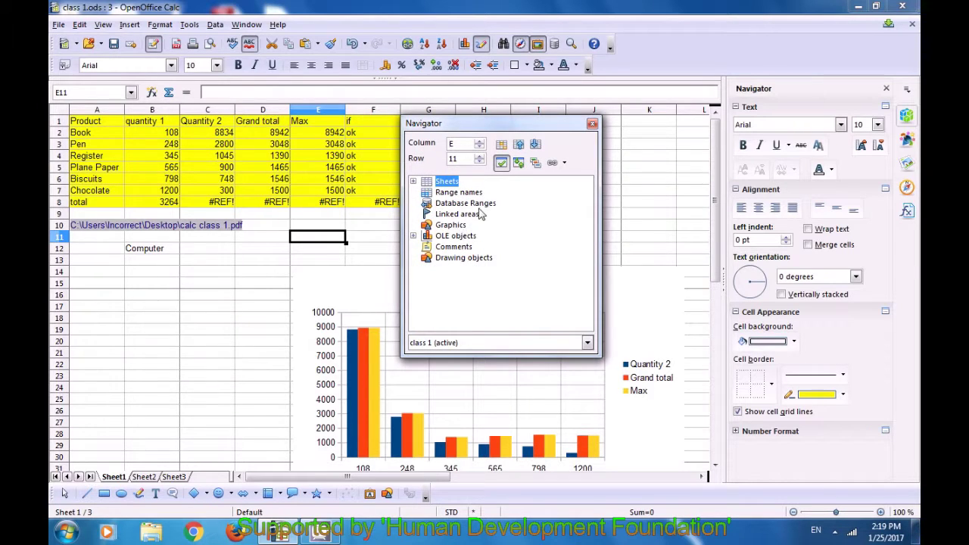
click(479, 141)
triple_click(479, 156)
drag(492, 127, 514, 146)
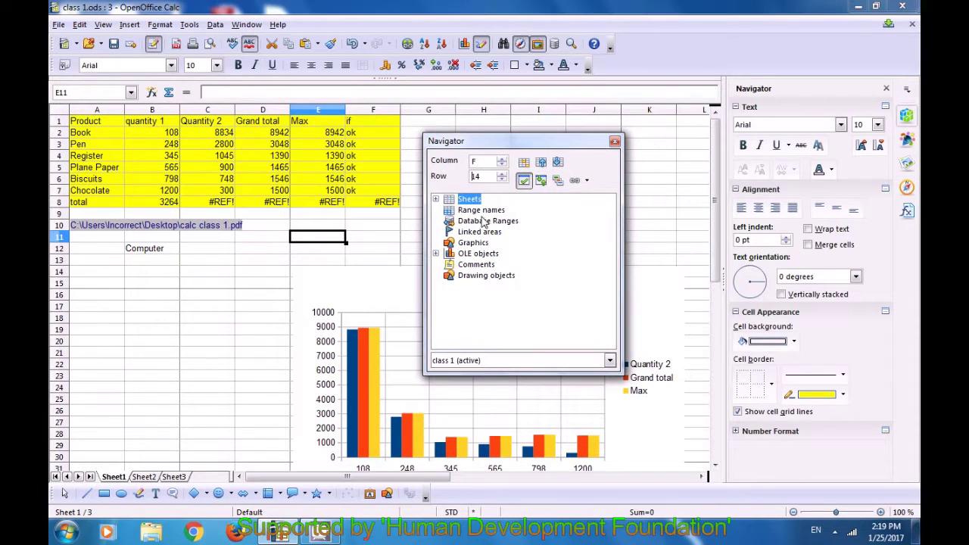
click(435, 198)
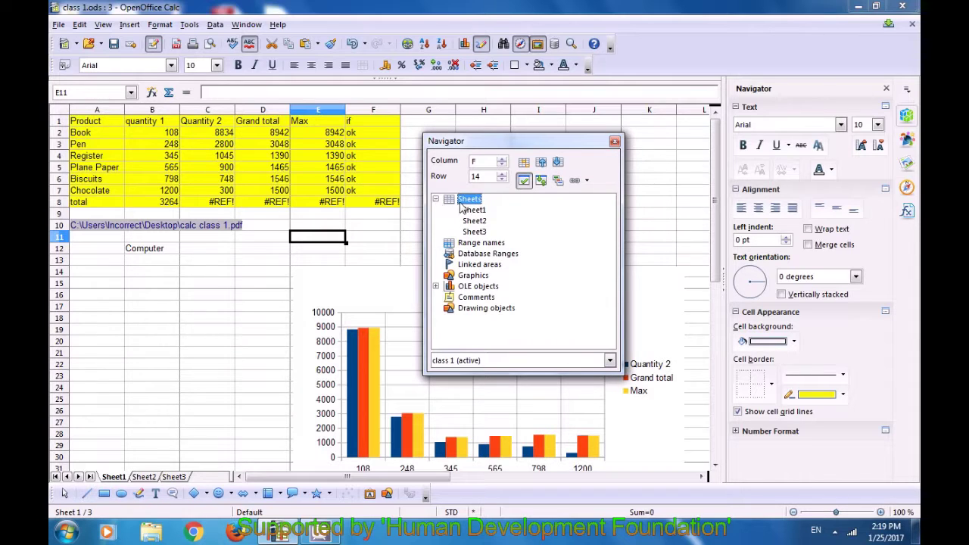
key(Down)
key(Down)
key(Down)
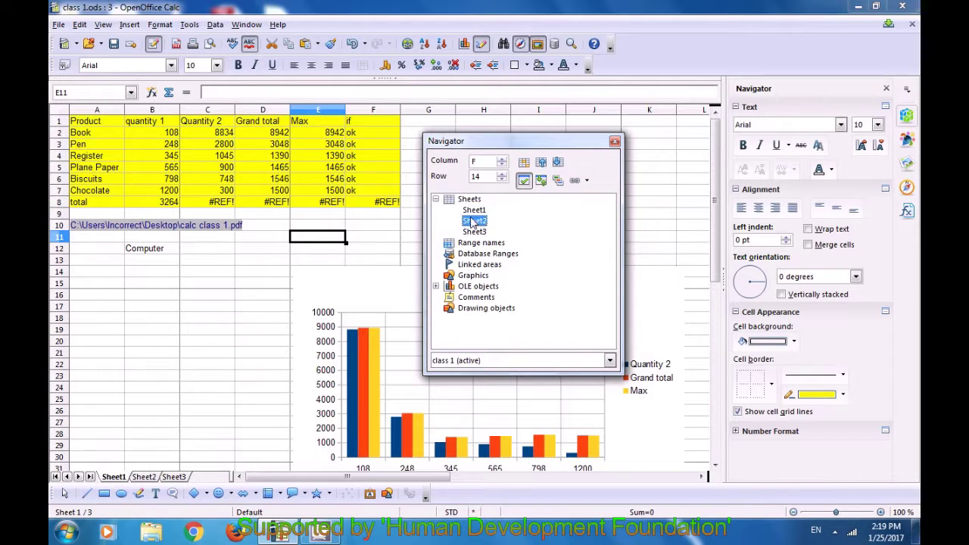
double_click(475, 222)
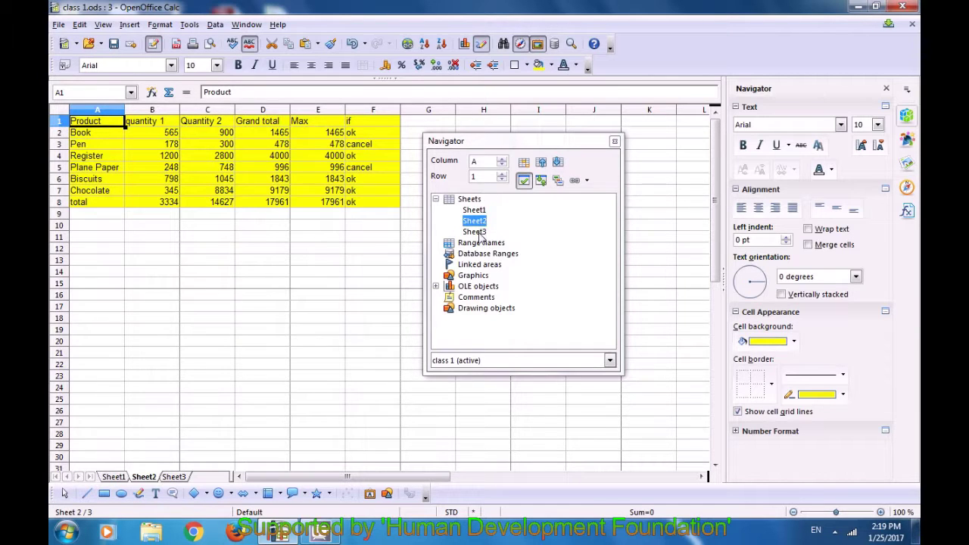
double_click(472, 211)
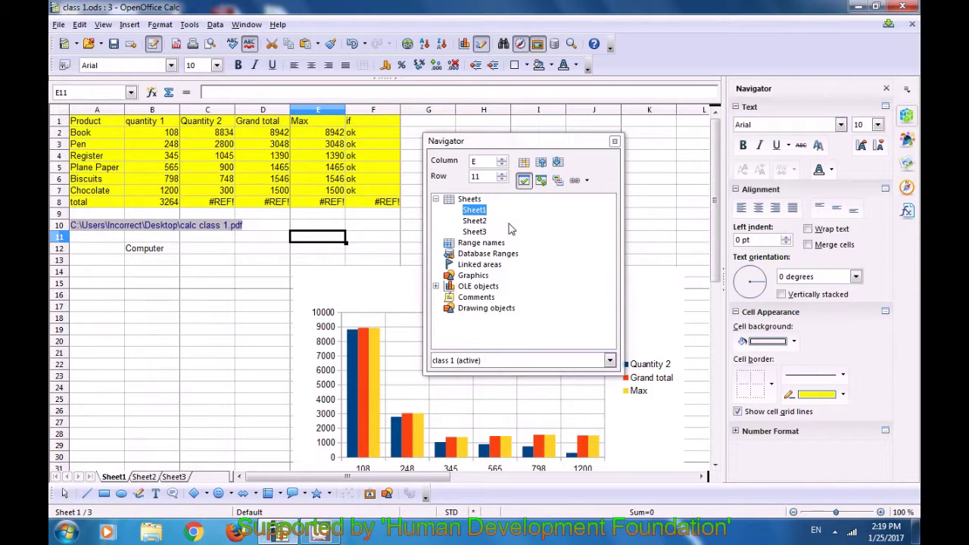
click(475, 246)
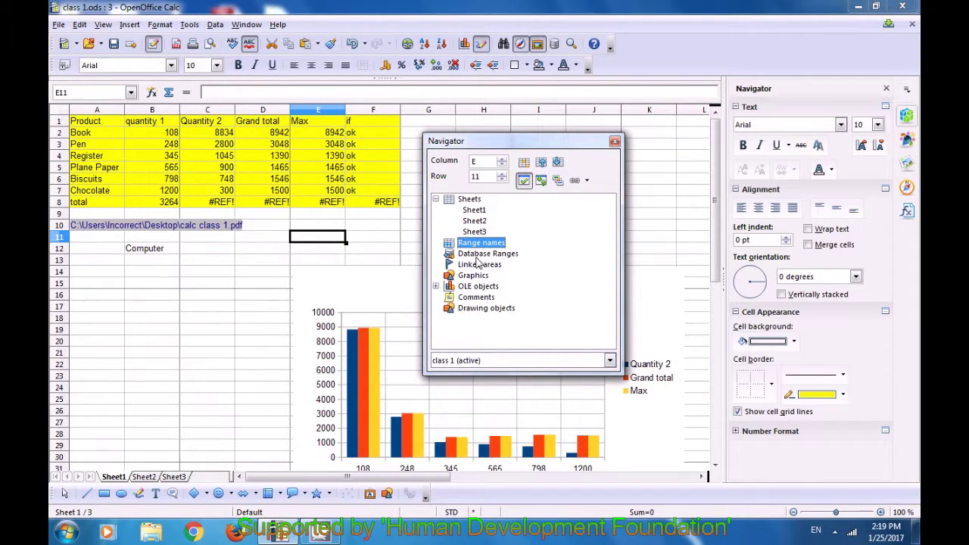
click(472, 277)
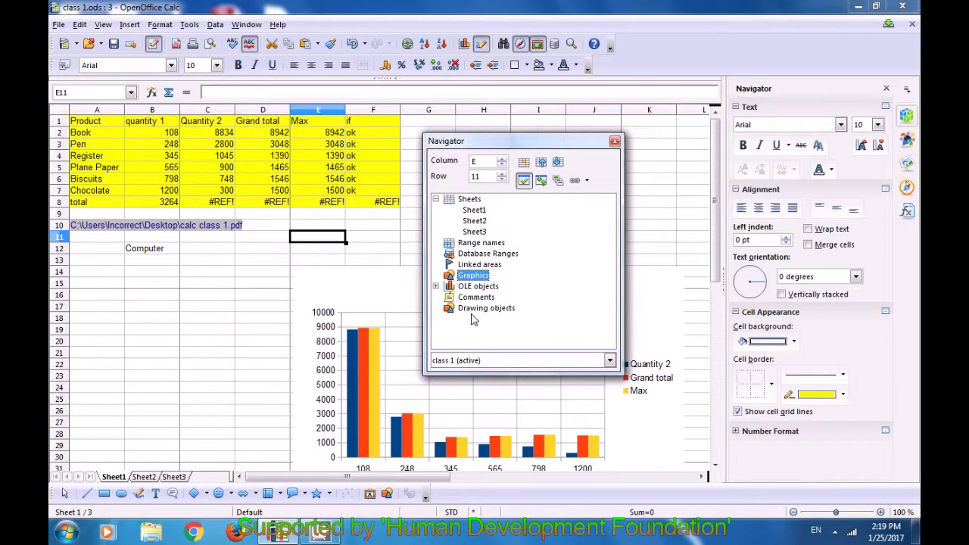
click(470, 310)
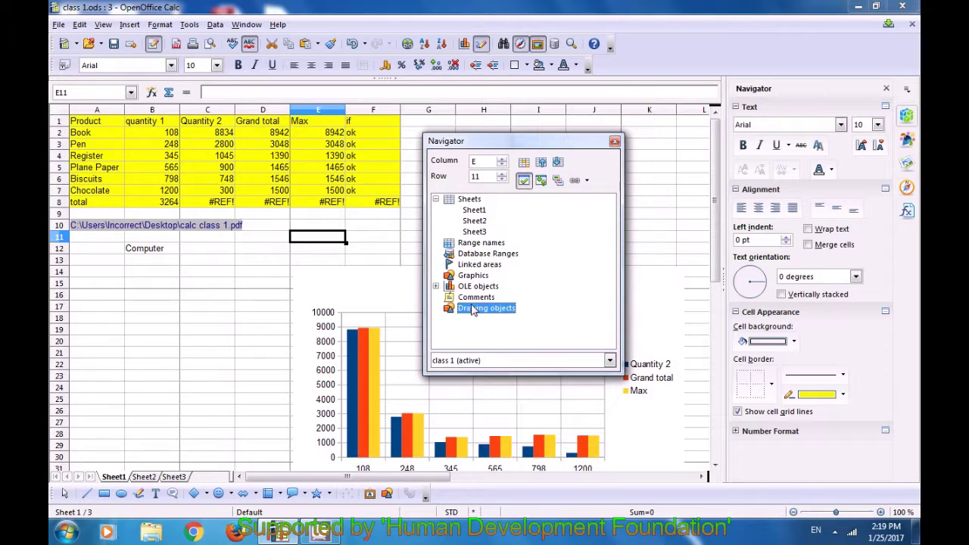
click(473, 299)
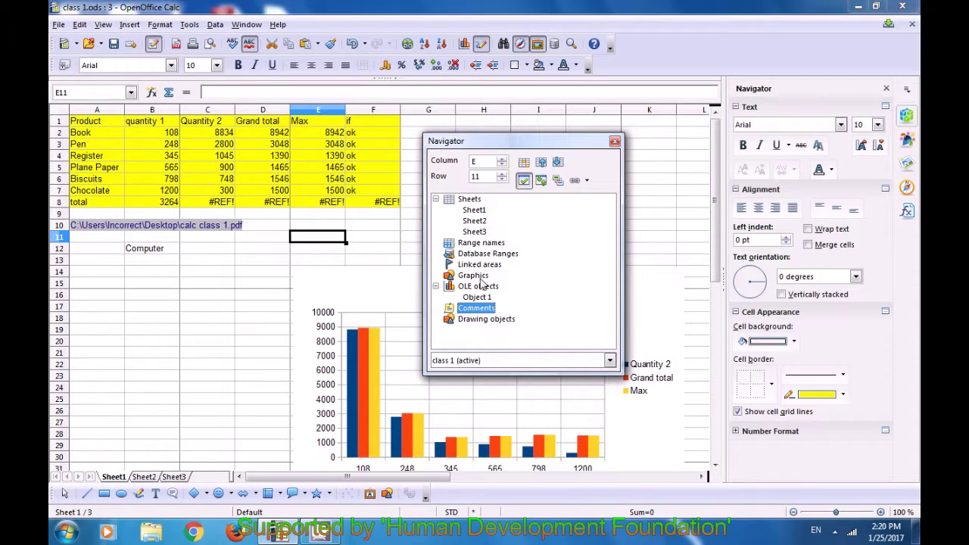
click(480, 277)
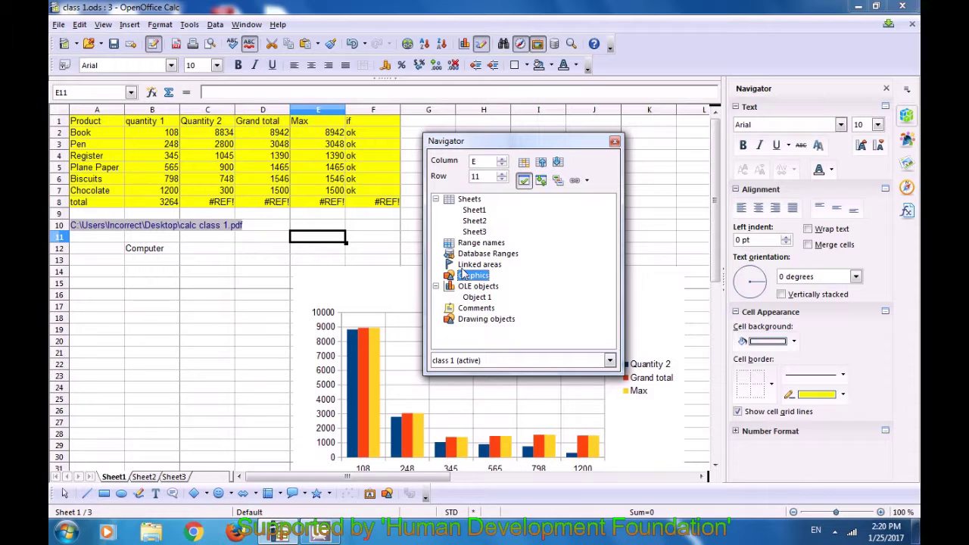
click(525, 182)
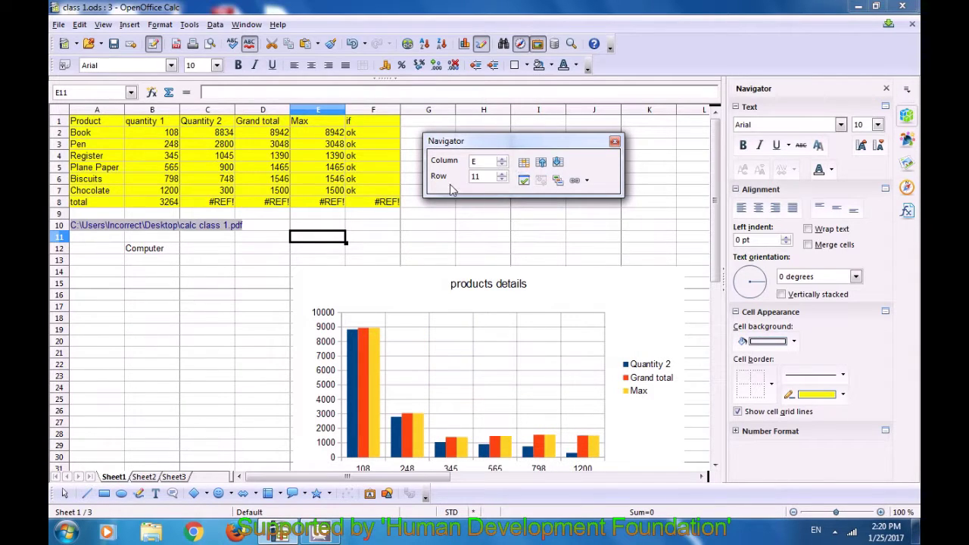
click(528, 182)
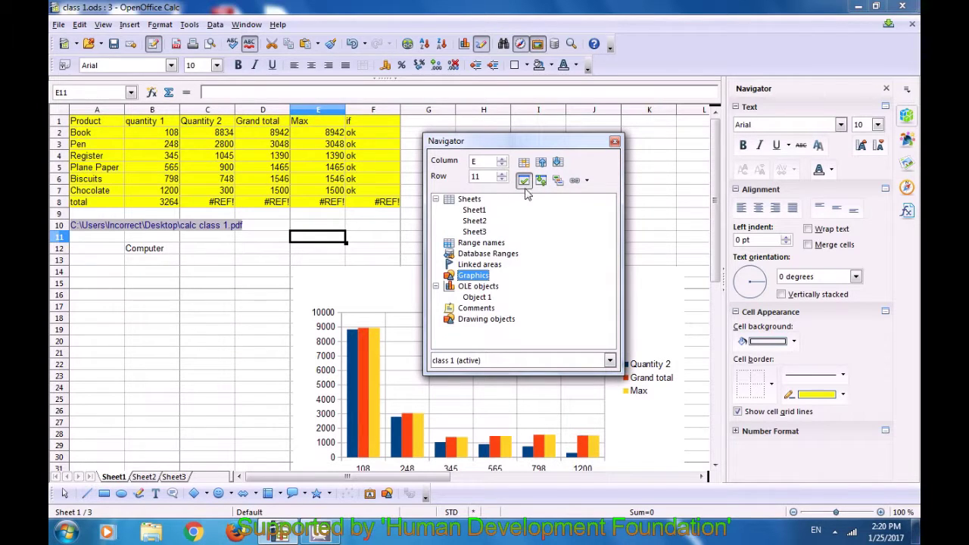
click(540, 182)
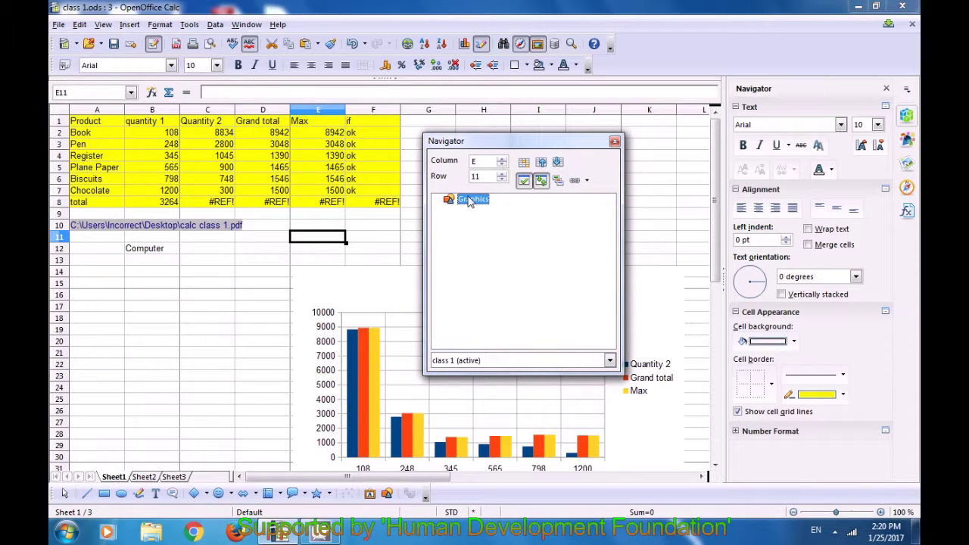
click(539, 181)
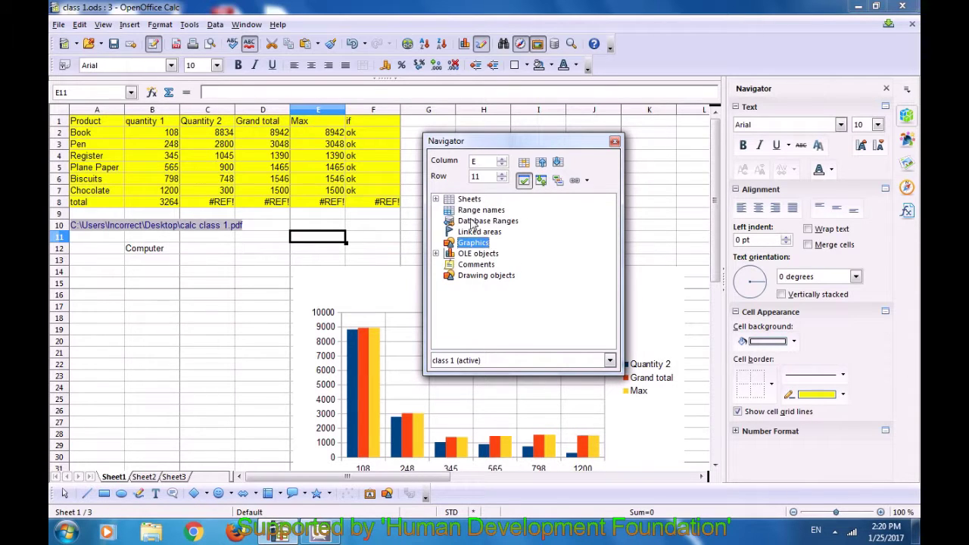
click(466, 199)
click(541, 182)
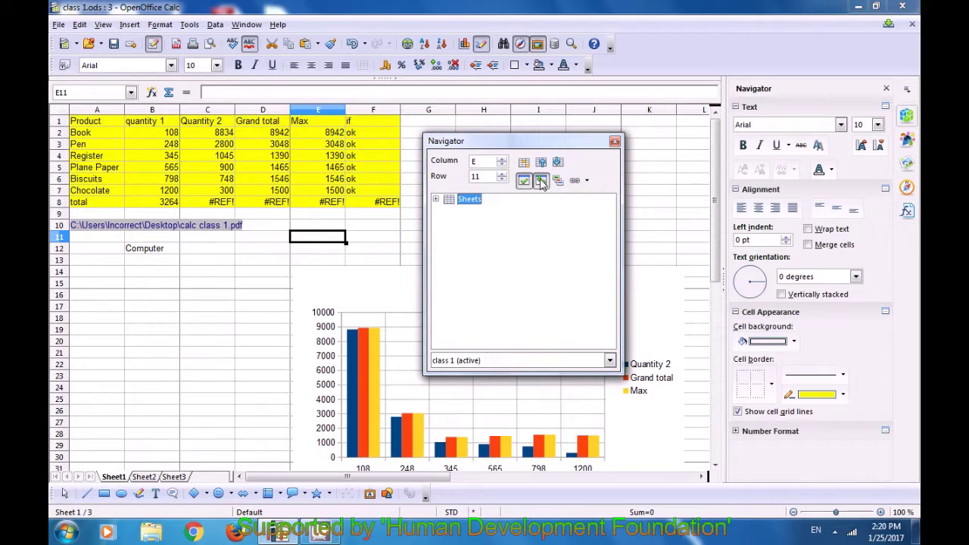
click(435, 200)
click(539, 181)
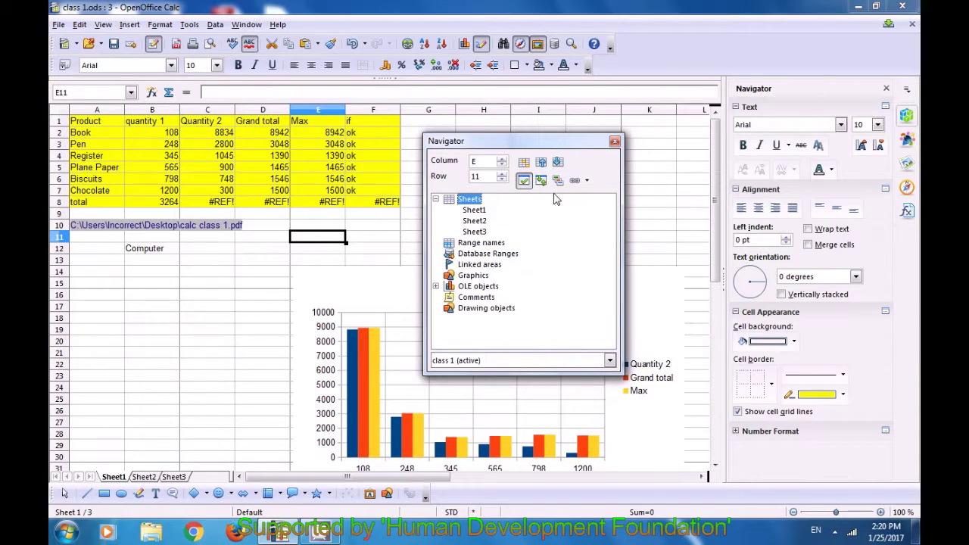
click(558, 181)
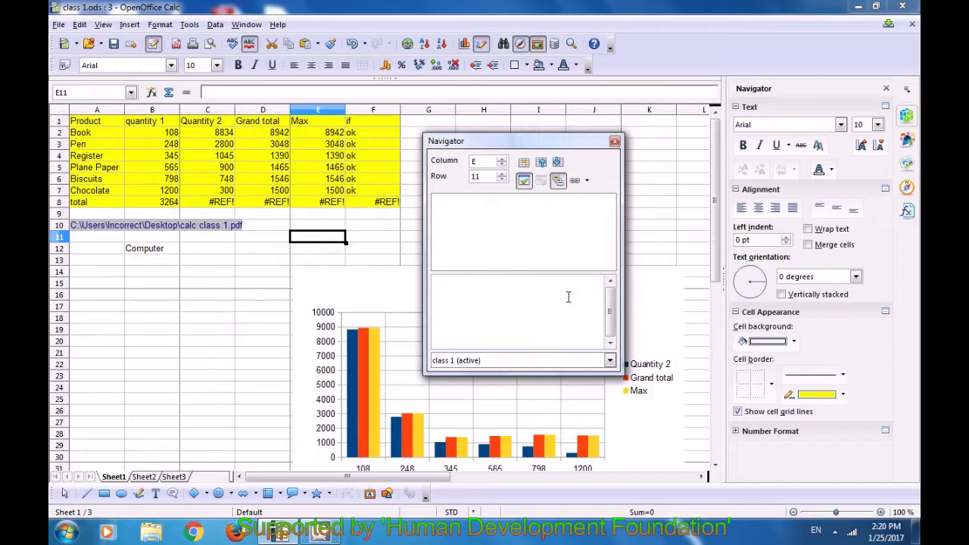
click(460, 295)
click(464, 363)
click(464, 363)
click(464, 364)
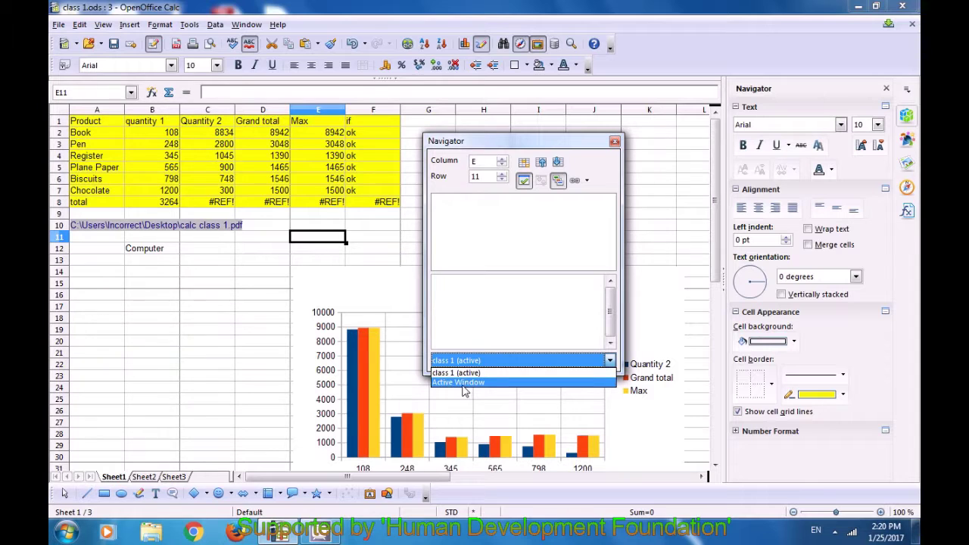
click(471, 312)
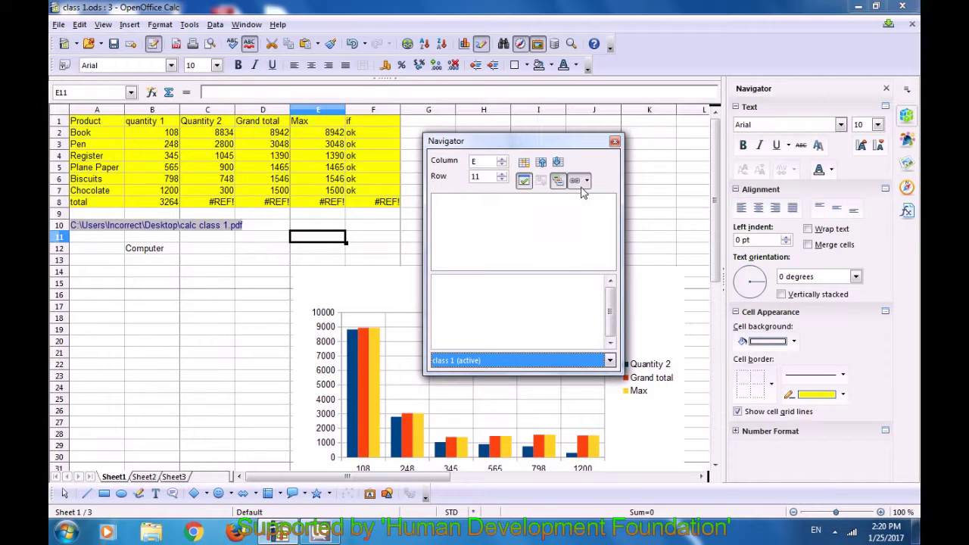
click(558, 182)
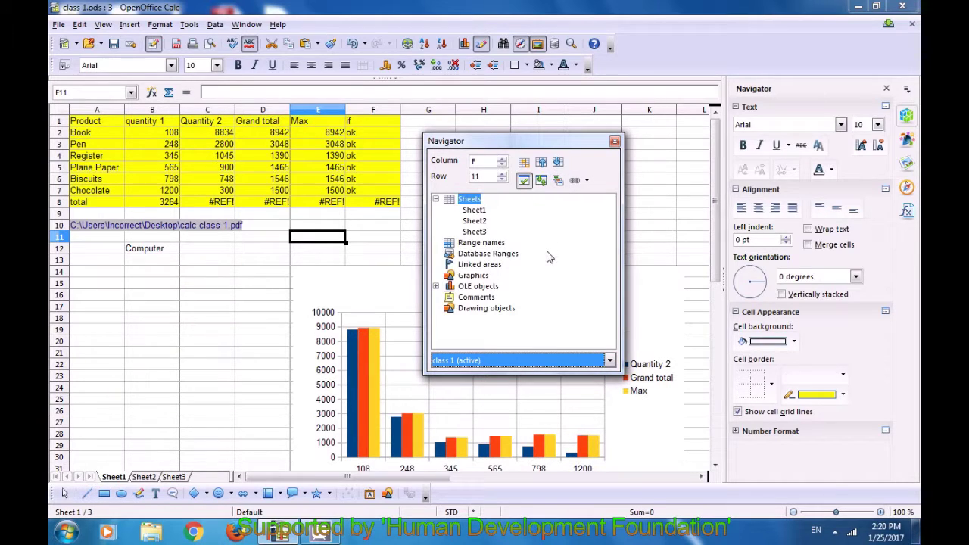
click(541, 163)
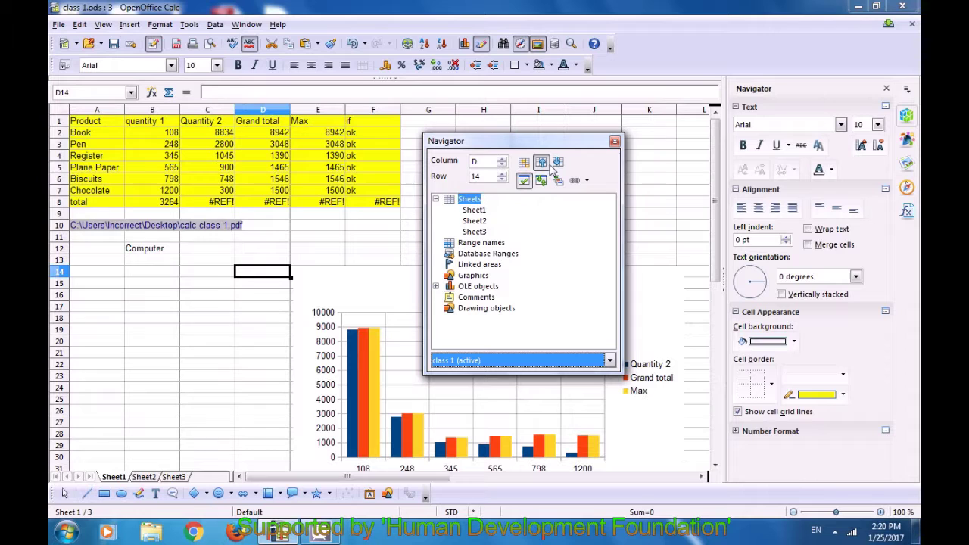
click(295, 227)
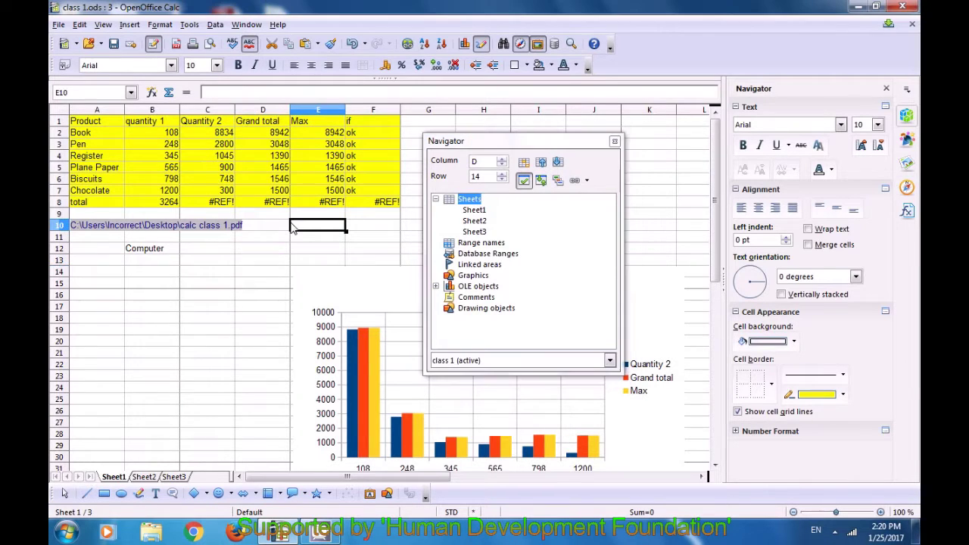
click(538, 164)
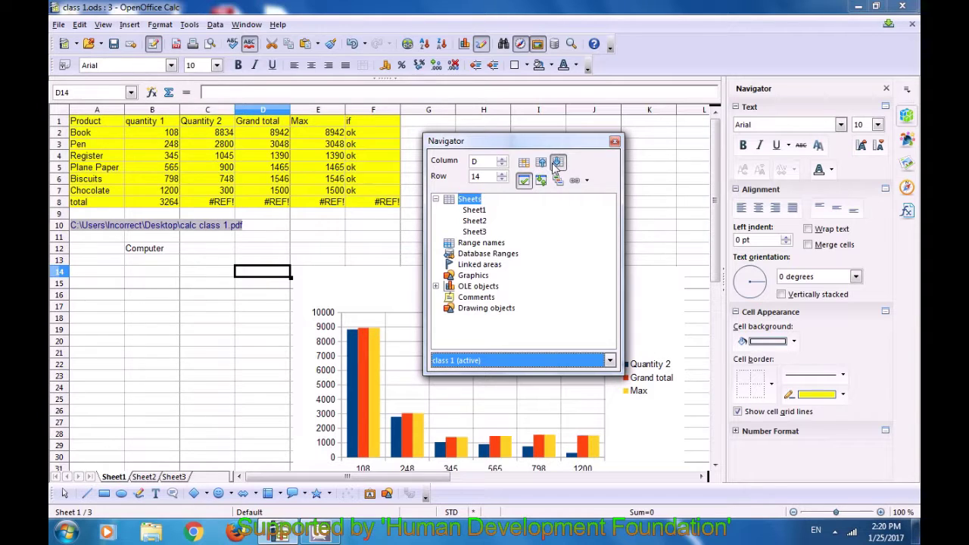
click(557, 162)
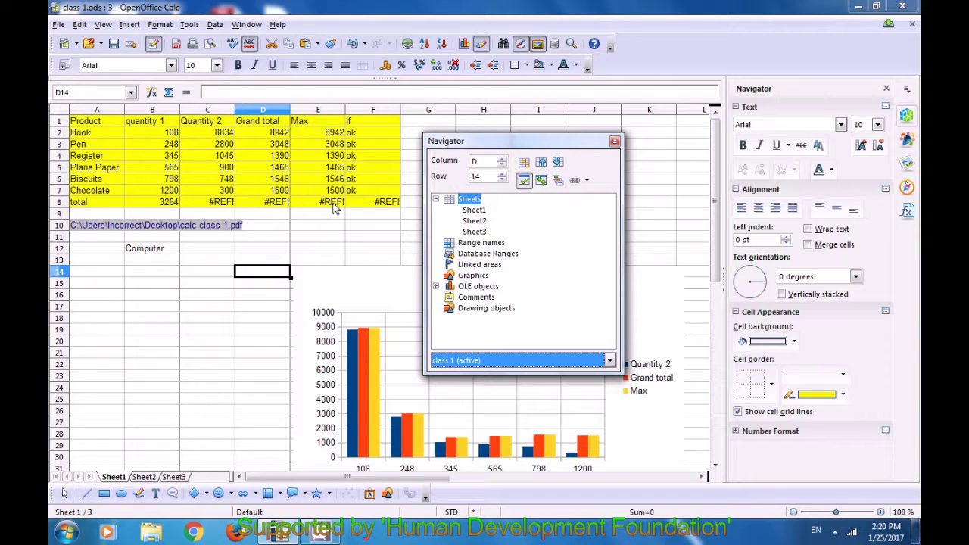
click(555, 168)
click(502, 162)
click(501, 162)
click(501, 174)
click(501, 182)
click(501, 182)
click(501, 182)
click(501, 181)
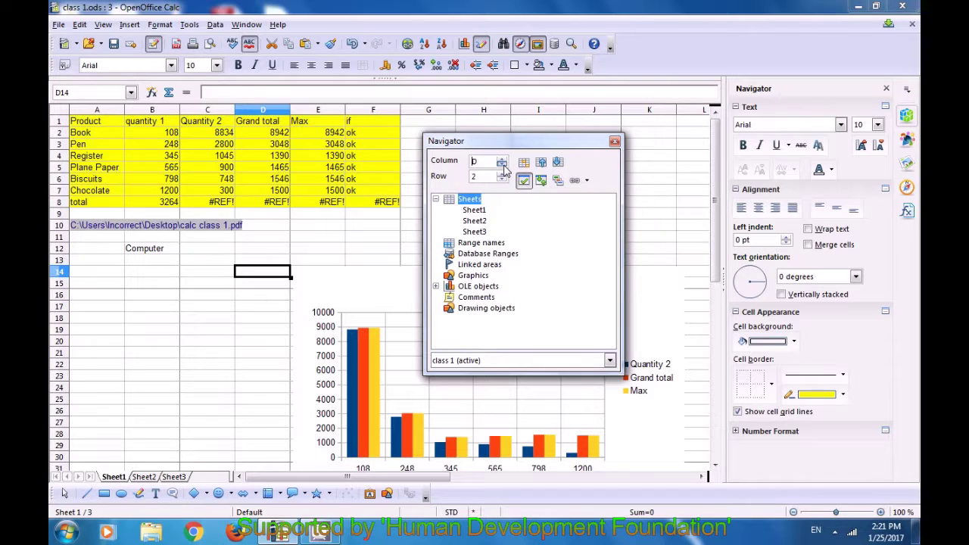
click(501, 165)
click(521, 247)
click(318, 216)
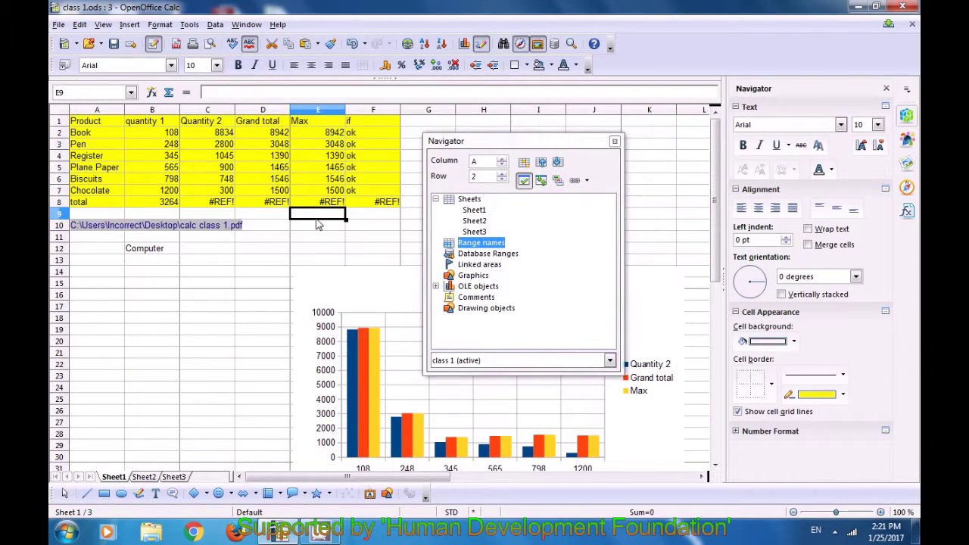
click(542, 163)
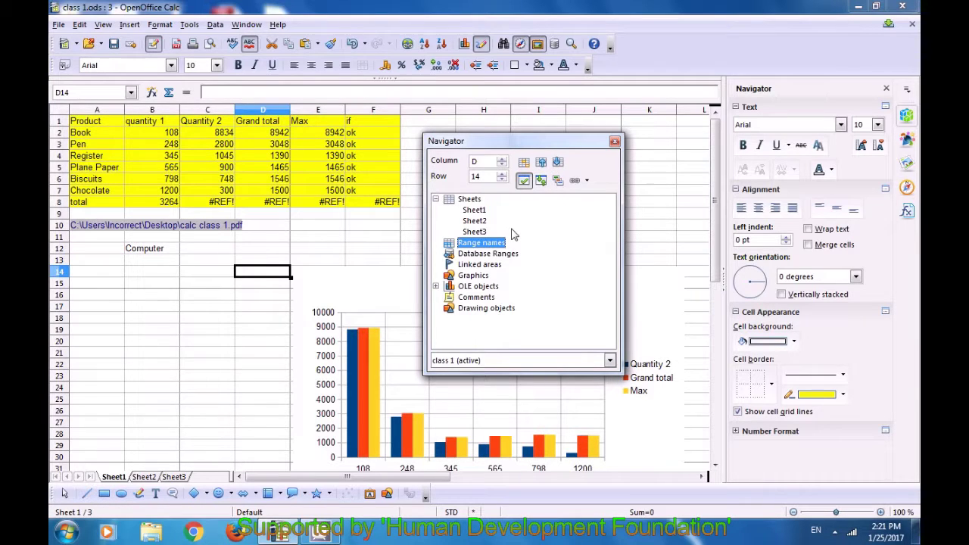
Switch the Navigator's drag mode to Insert as Link, then Hyperlink, and close the Navigator
click(581, 184)
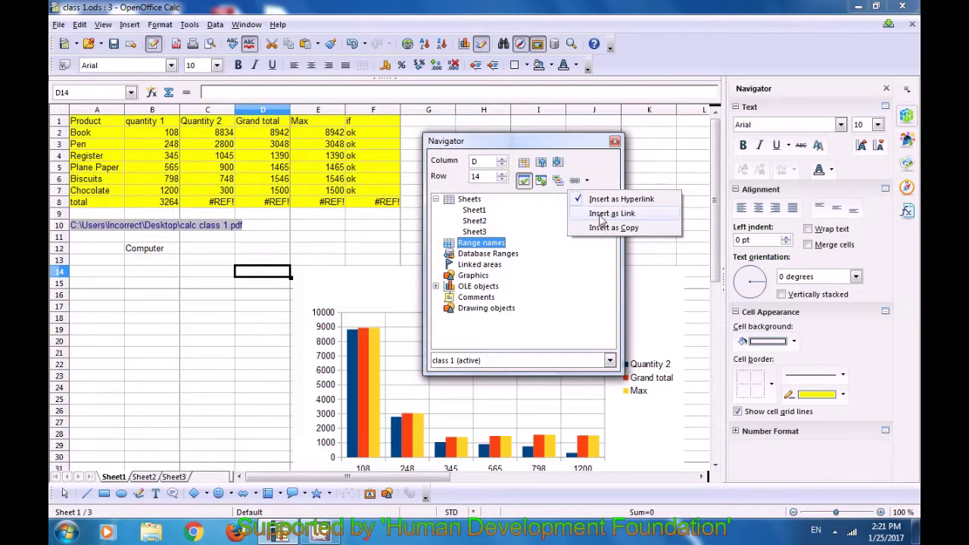
click(599, 215)
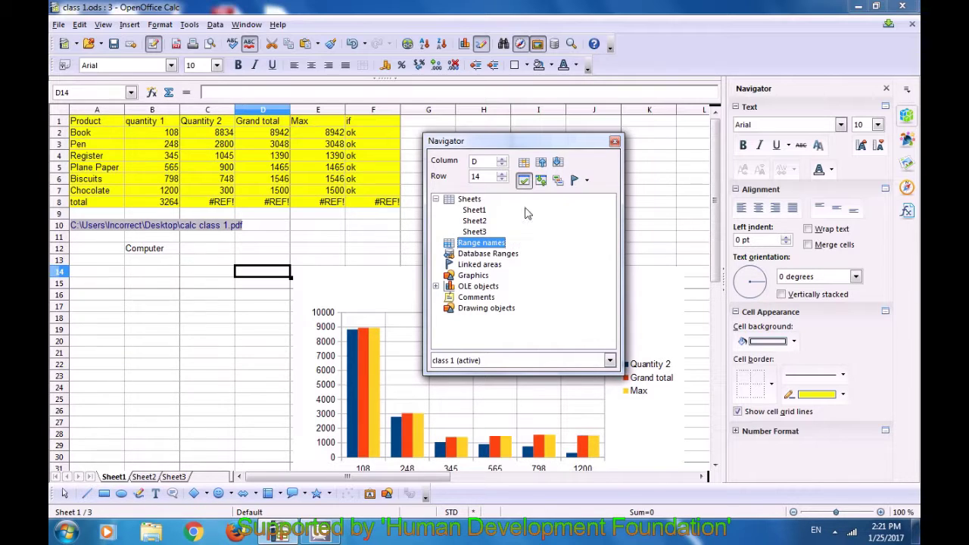
click(585, 182)
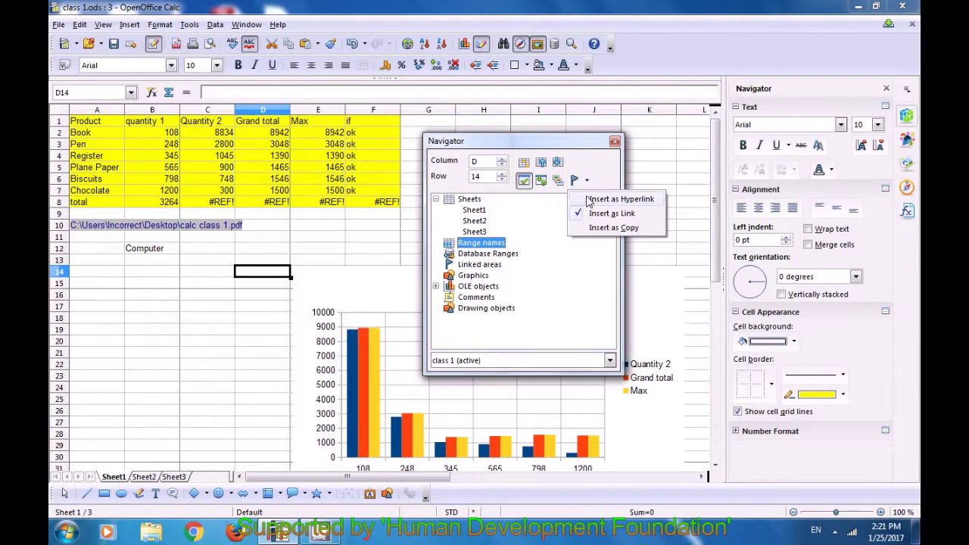
click(594, 199)
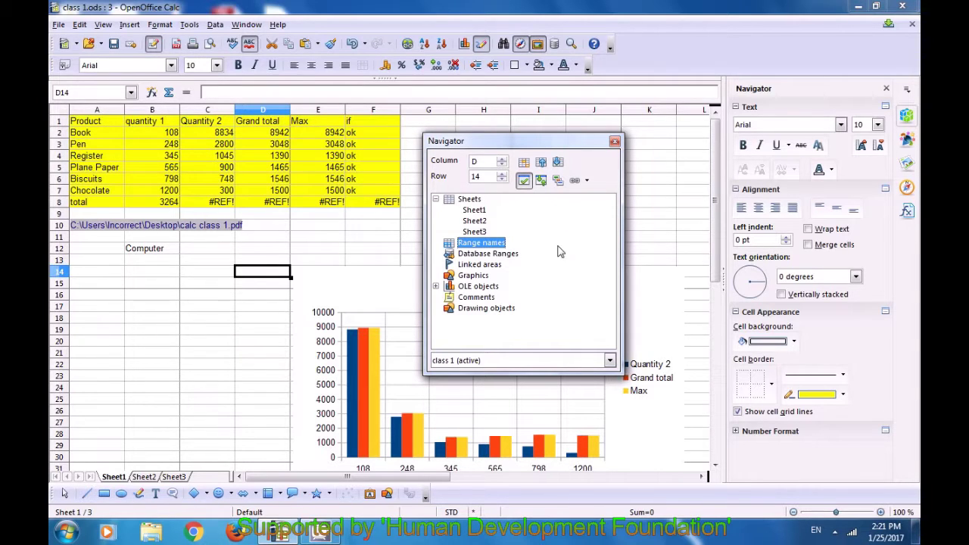
click(614, 141)
click(550, 167)
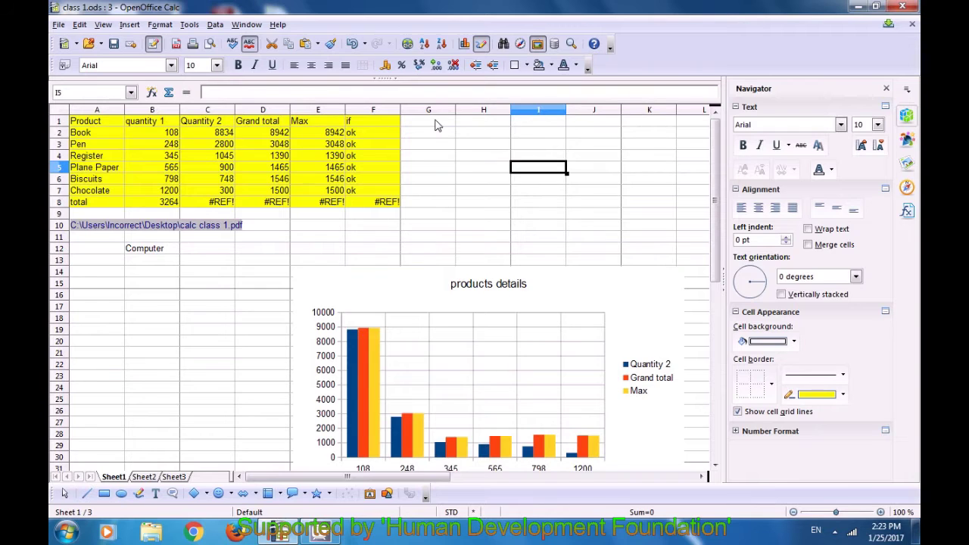
click(436, 121)
Head G1 'minimum' and enter =MIN(B2:E2) in G2
text(mini)
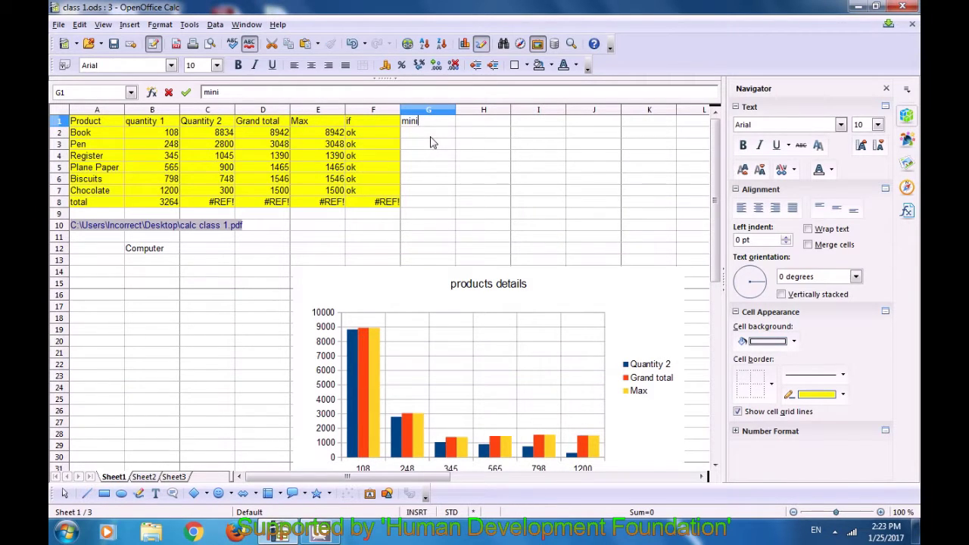
text(mun)
key(BackSpace)
text(m)
key(Return)
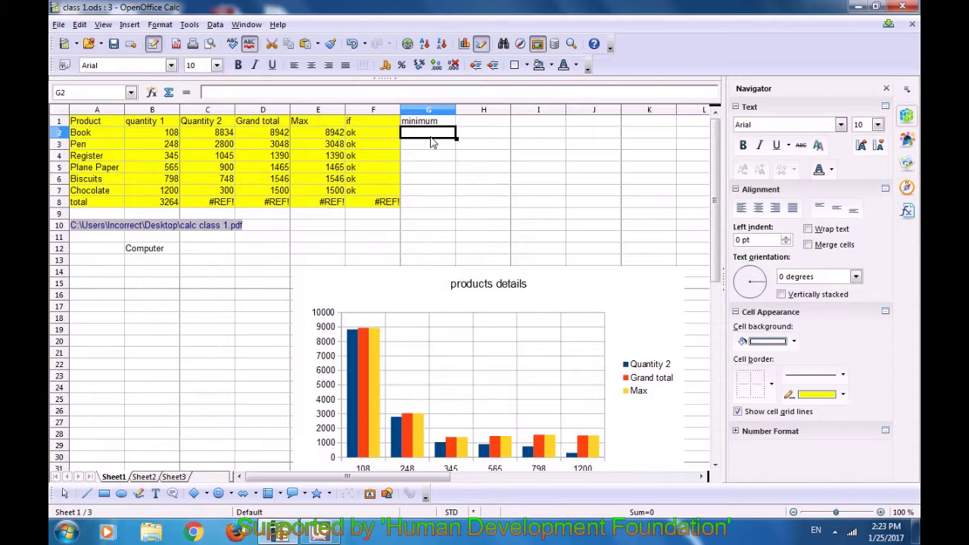
text(=min)
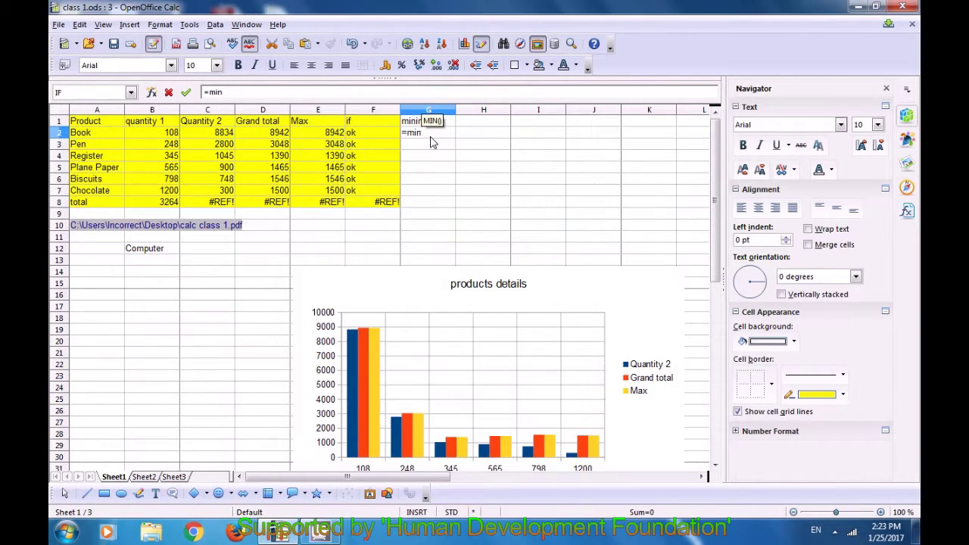
text(()
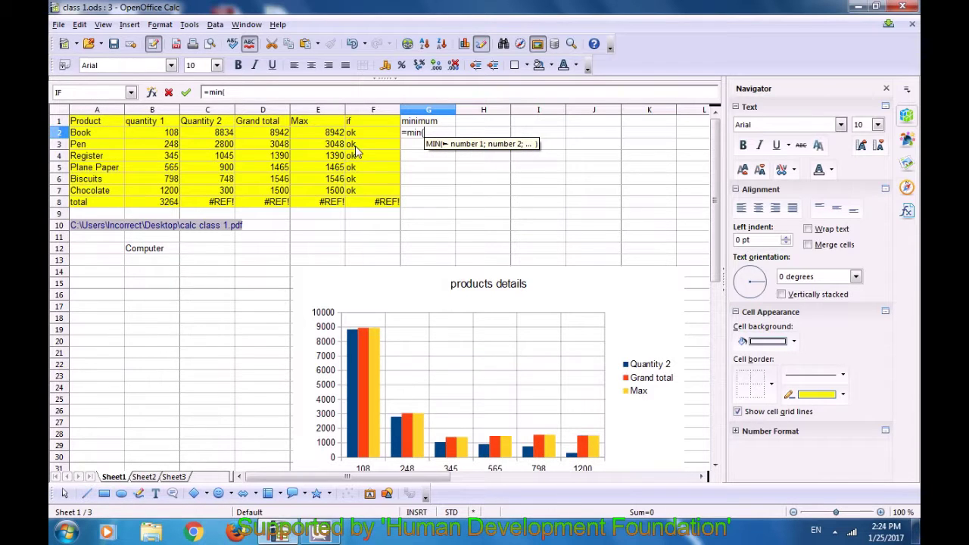
drag(172, 134, 308, 136)
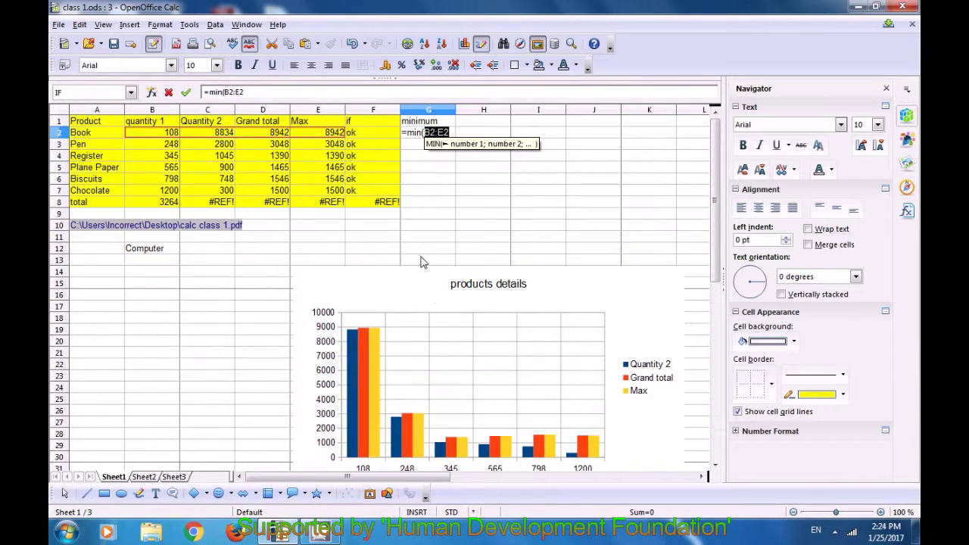
text())
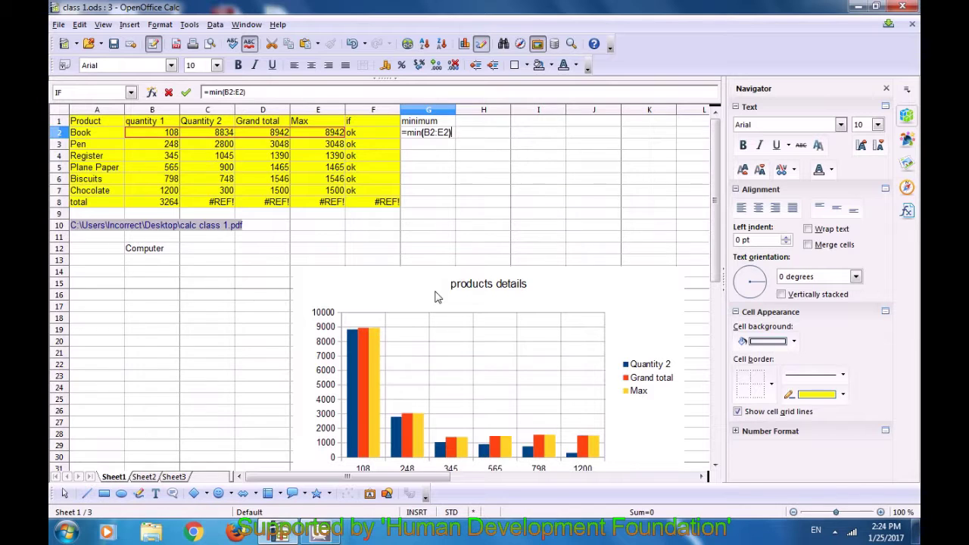
key(Return)
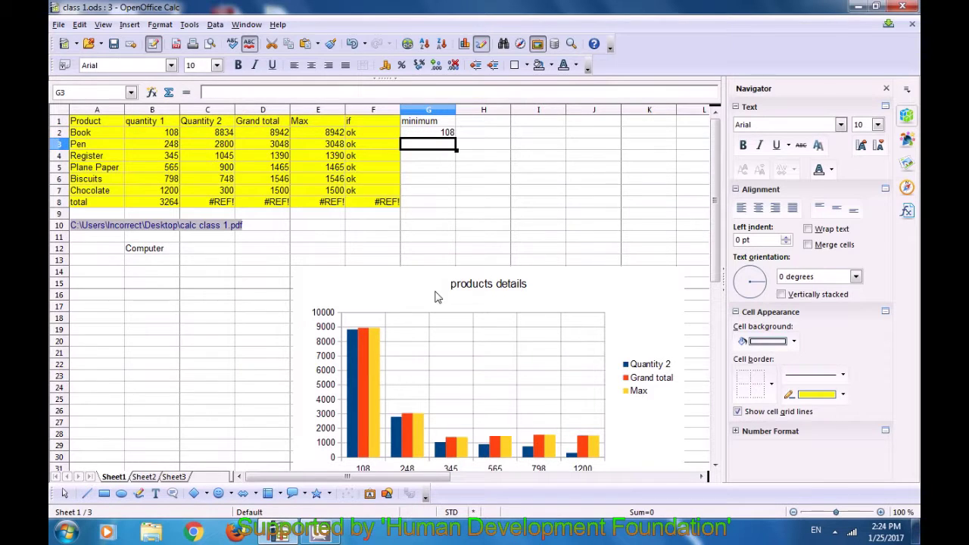
Fill the MIN formula from G2 down through G8
click(442, 135)
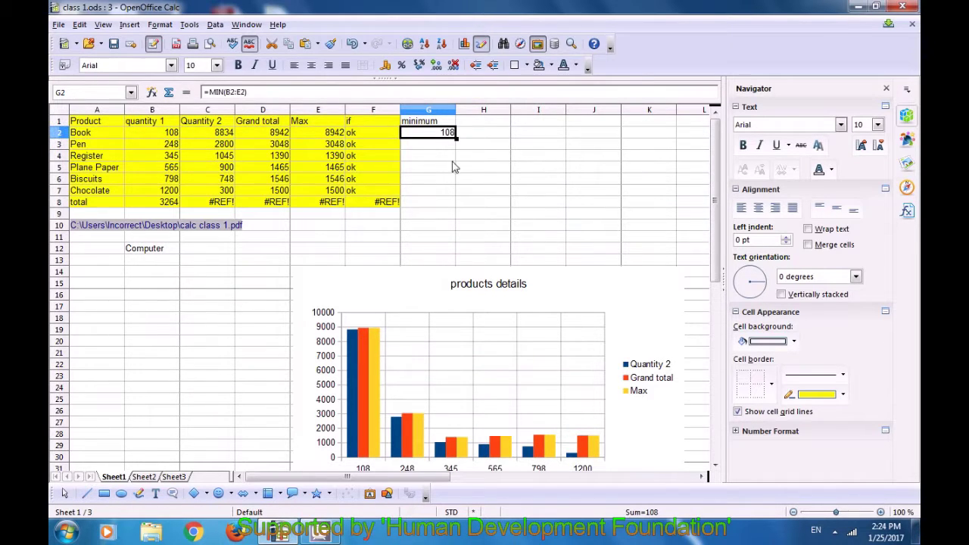
shift+click(436, 207)
key(shift+Up)
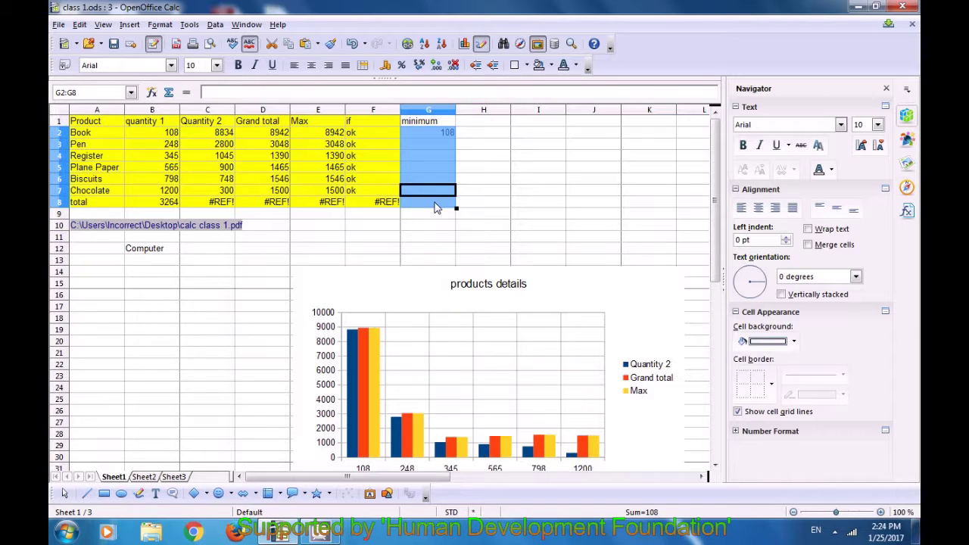
click(516, 180)
click(444, 136)
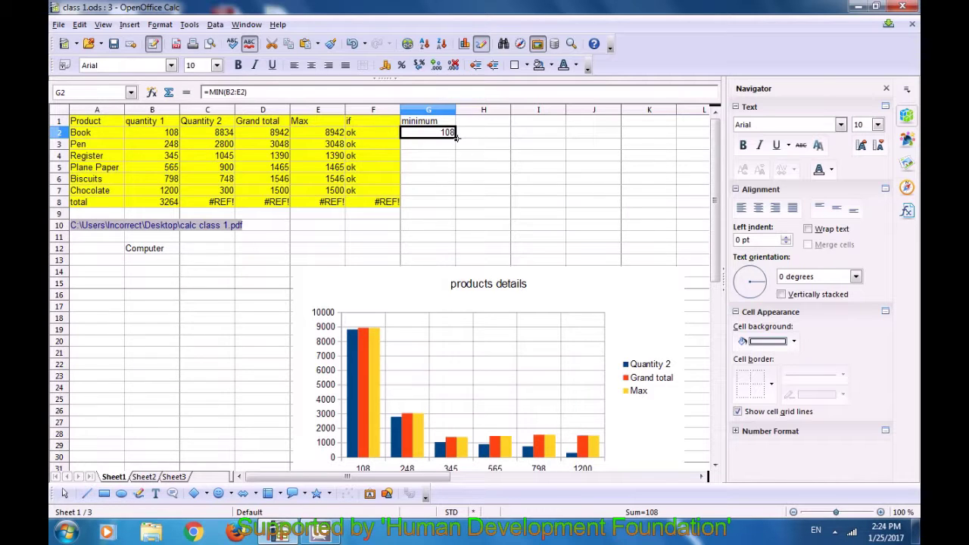
drag(457, 136, 456, 206)
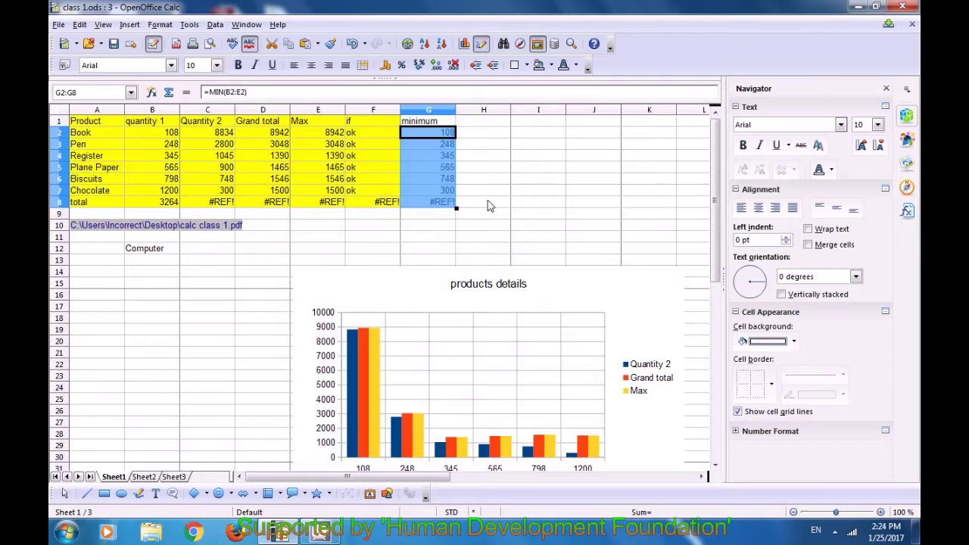
click(489, 206)
click(448, 210)
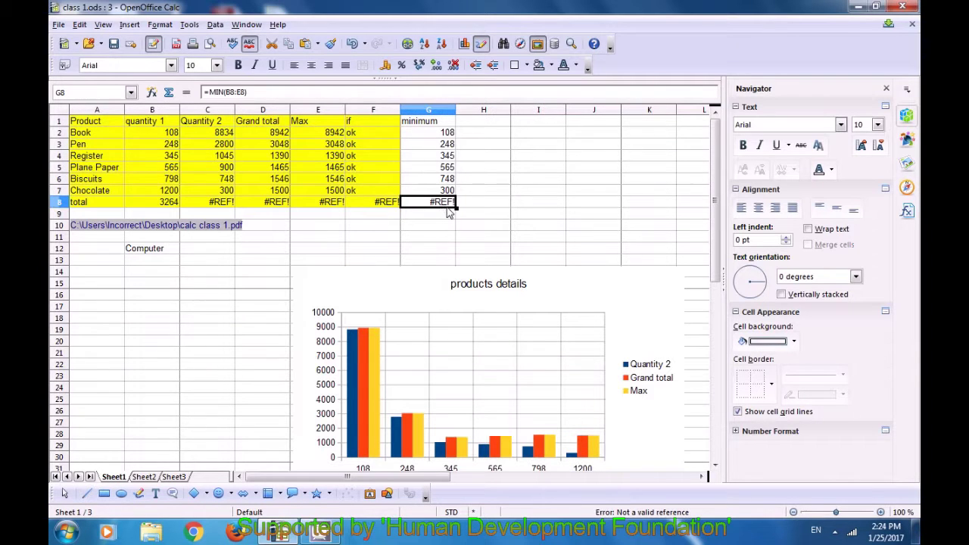
click(453, 248)
click(379, 229)
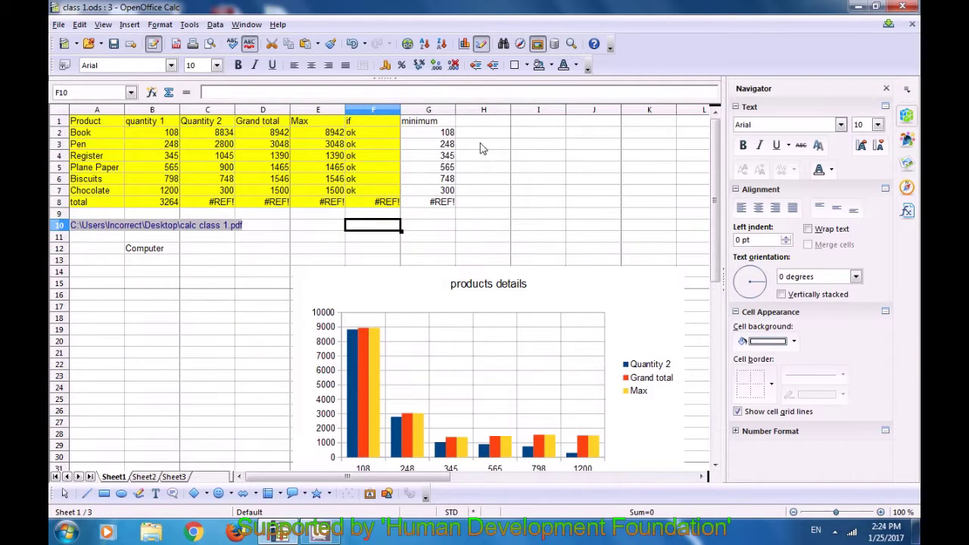
click(341, 232)
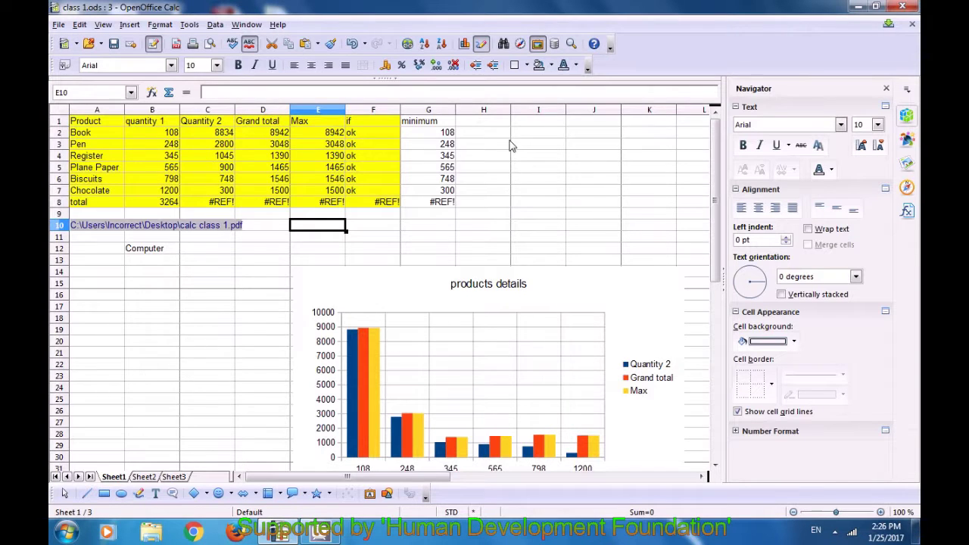
Enter 2 in H2 and cycle it through currency, percent, standard and decimal-place formats
click(499, 134)
text(2)
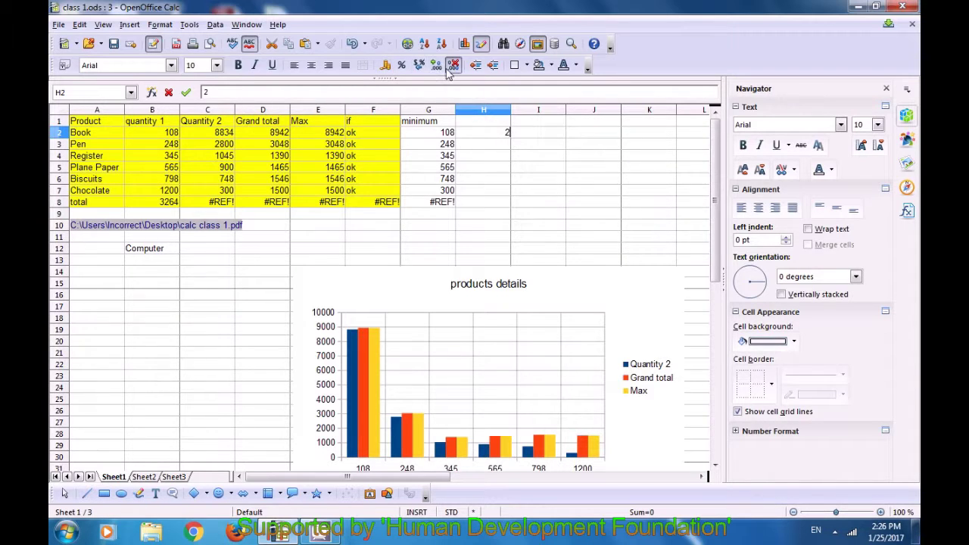
click(386, 67)
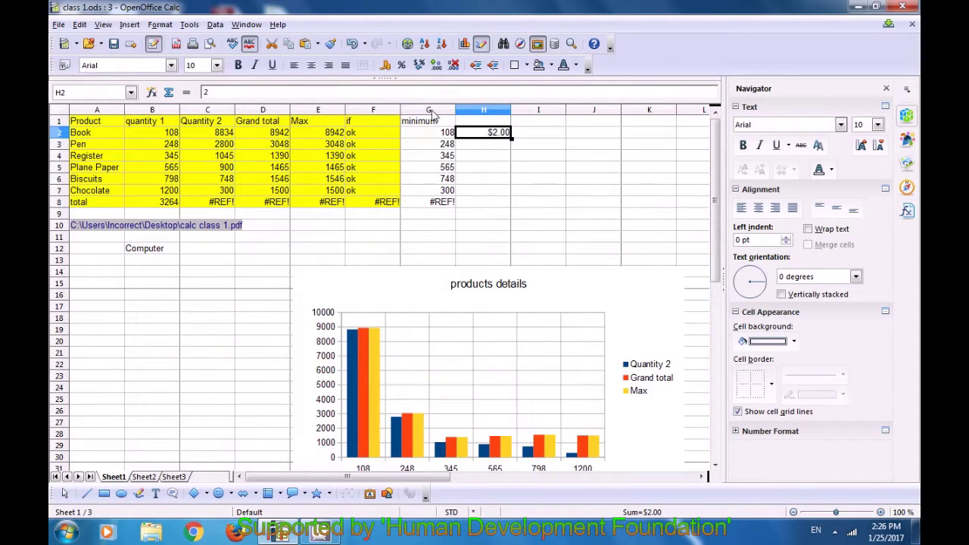
click(402, 66)
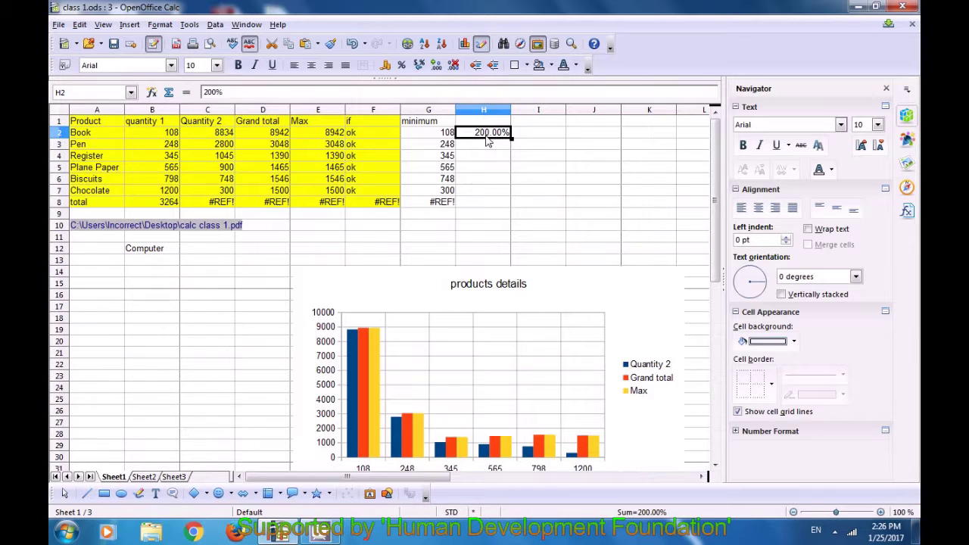
click(420, 67)
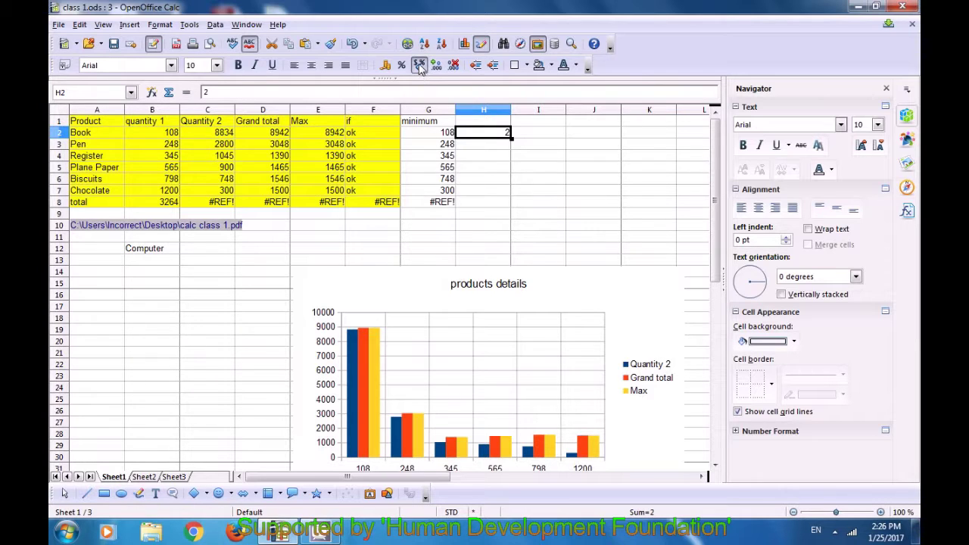
click(419, 65)
click(418, 65)
click(436, 66)
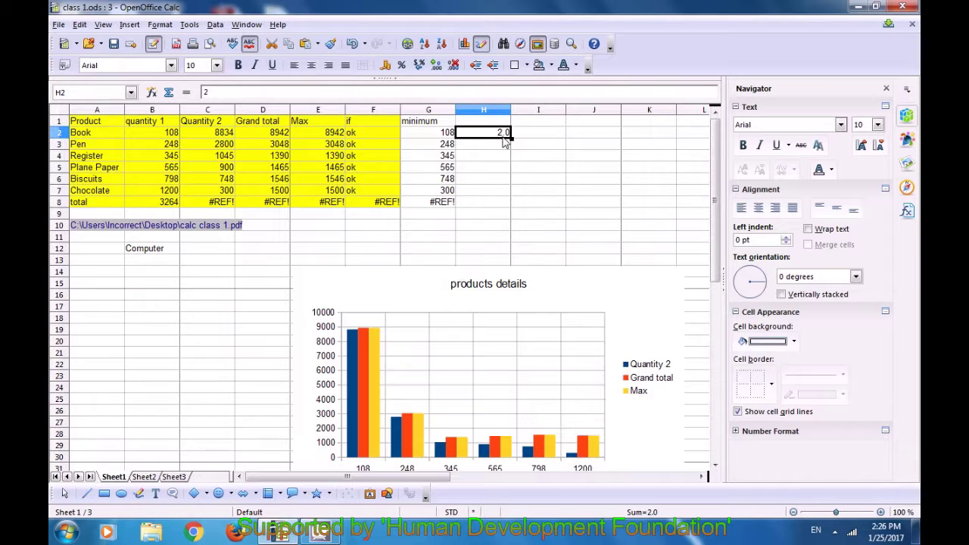
click(453, 66)
Enter 100.5 in I2, toggle decimal places, show it as $100.50, then as 10050.00%
click(534, 136)
text(2)
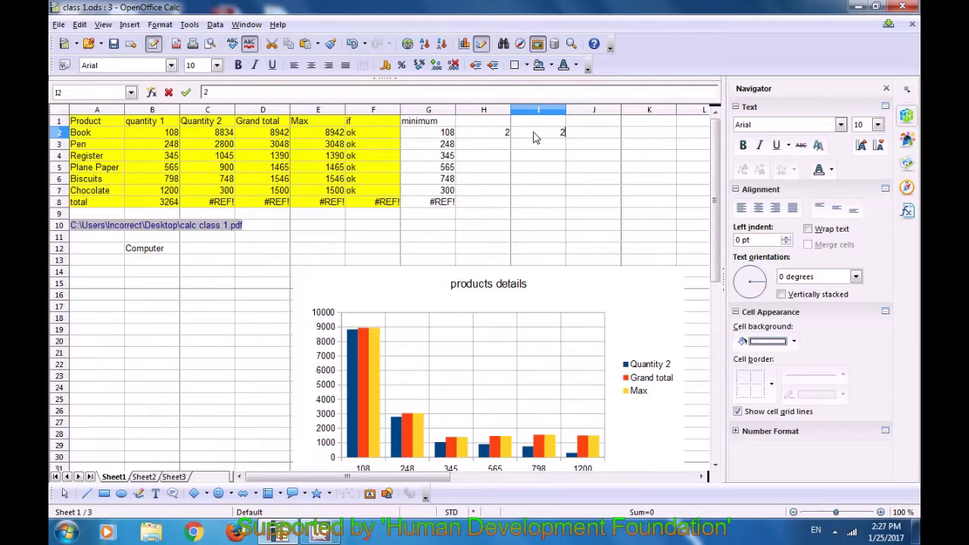
key(BackSpace)
text(100)
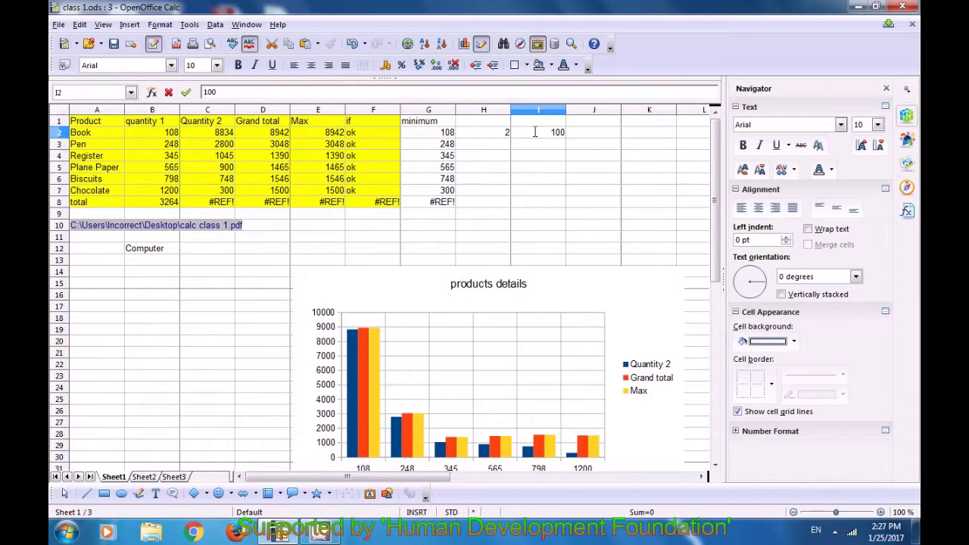
text(.5)
click(452, 66)
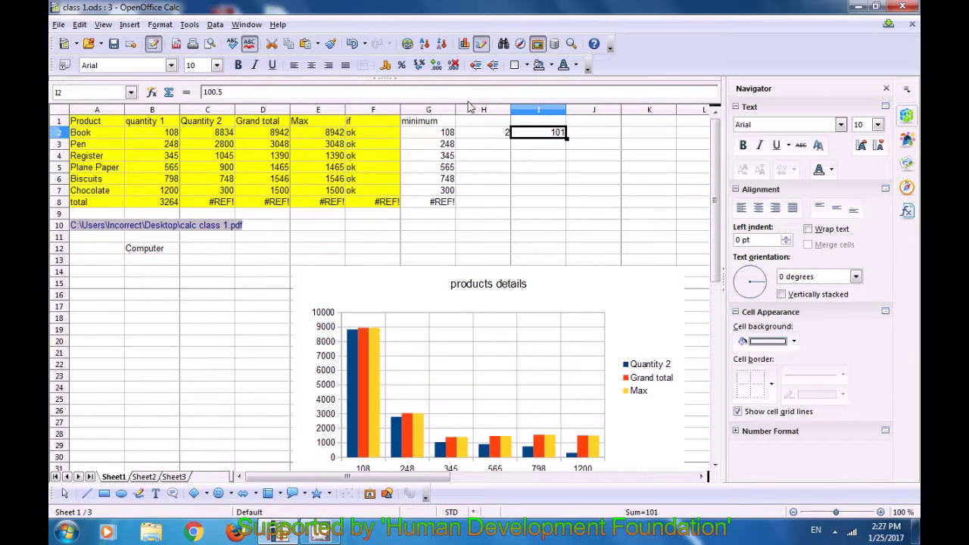
click(436, 66)
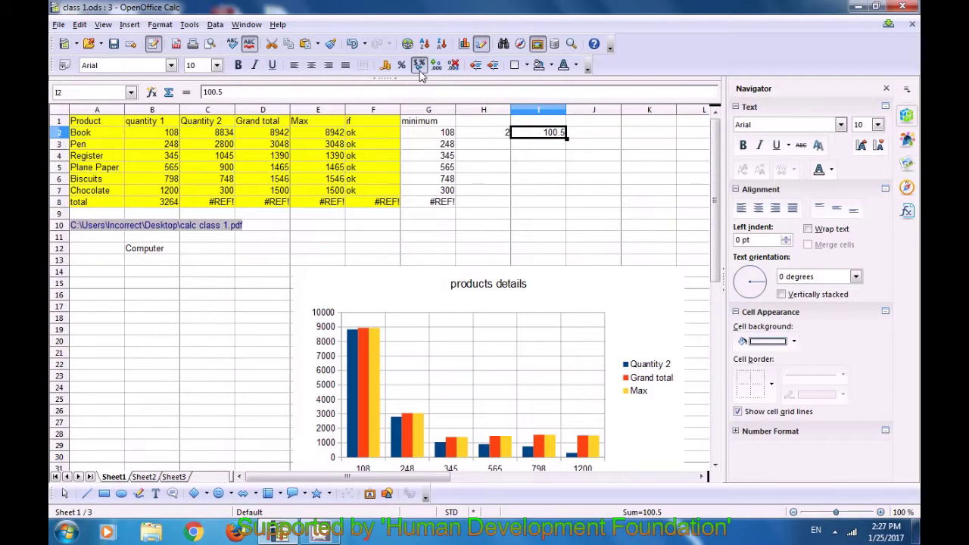
click(386, 68)
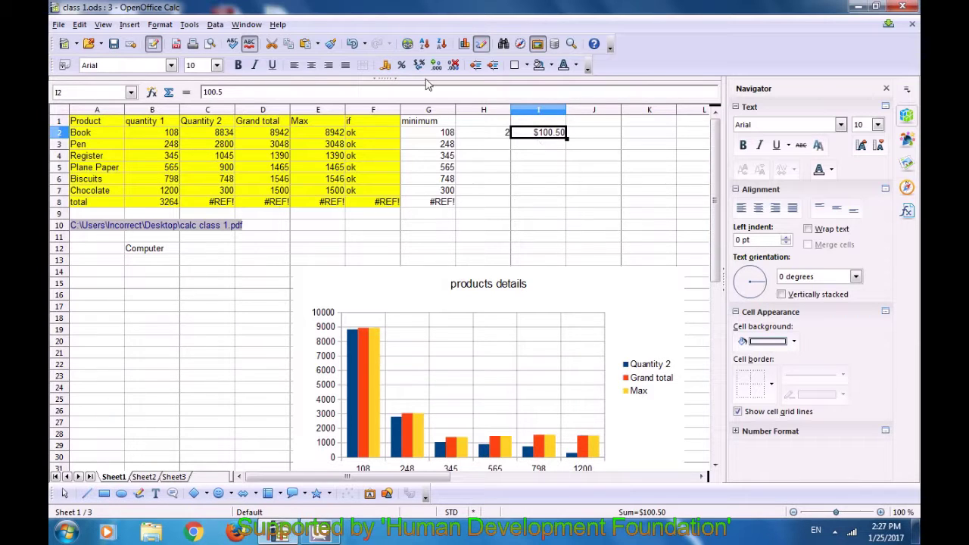
click(419, 66)
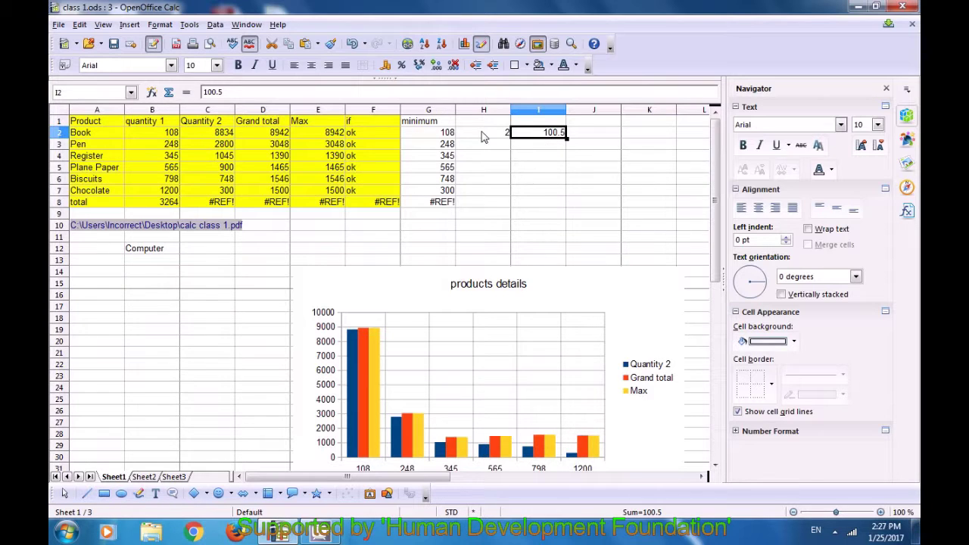
click(402, 66)
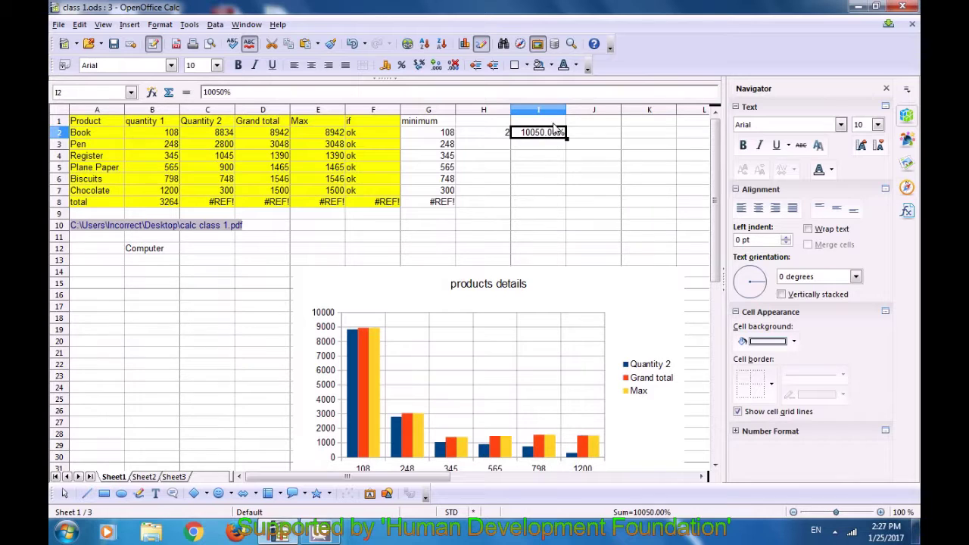
click(537, 156)
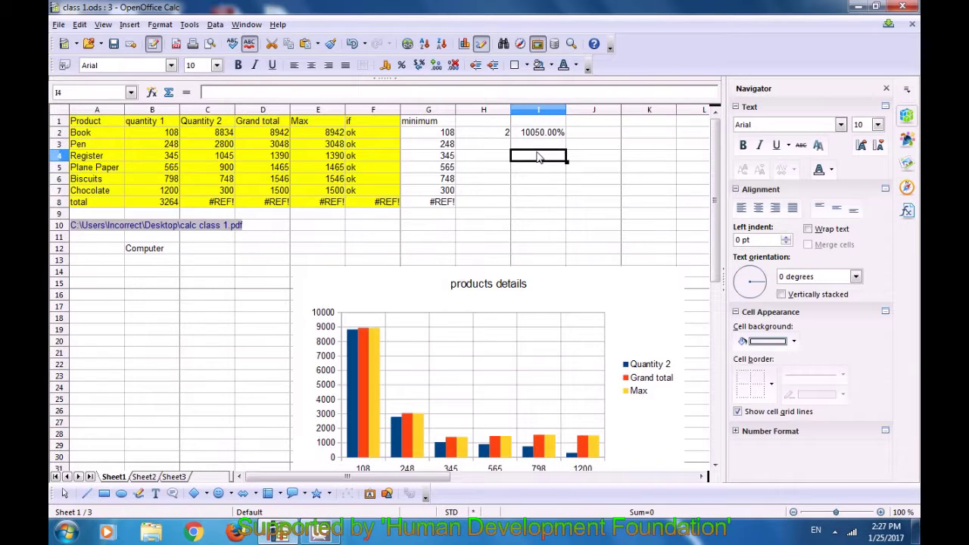